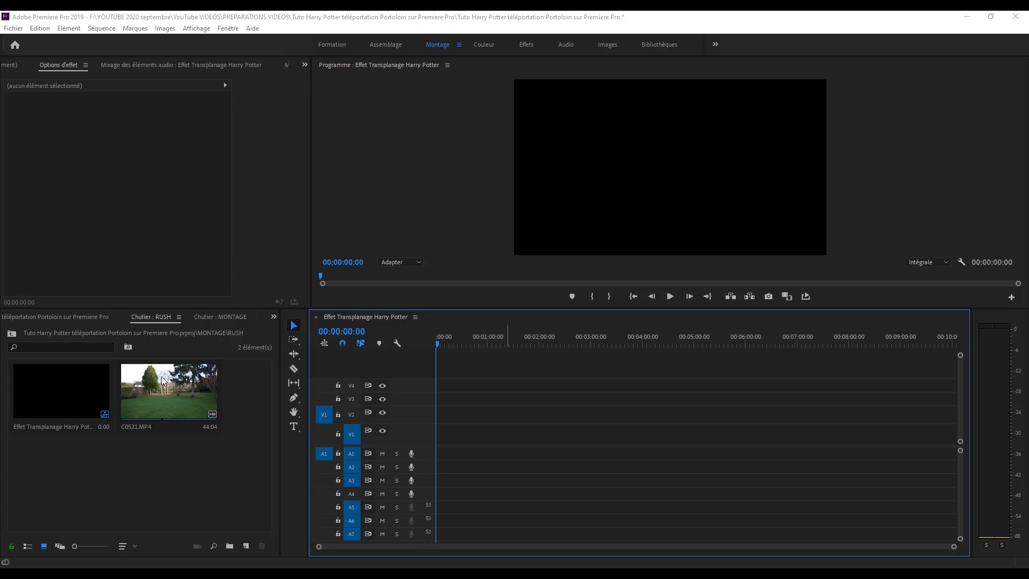
Place C0521.MP4 at the start of tracks V1 and A1 and fit it to the frame size
{"action": "left_click_drag", "start_coordinate": [157, 381], "coordinate": [427, 434]}
{"action": "left_click", "coordinate": [588, 316]}
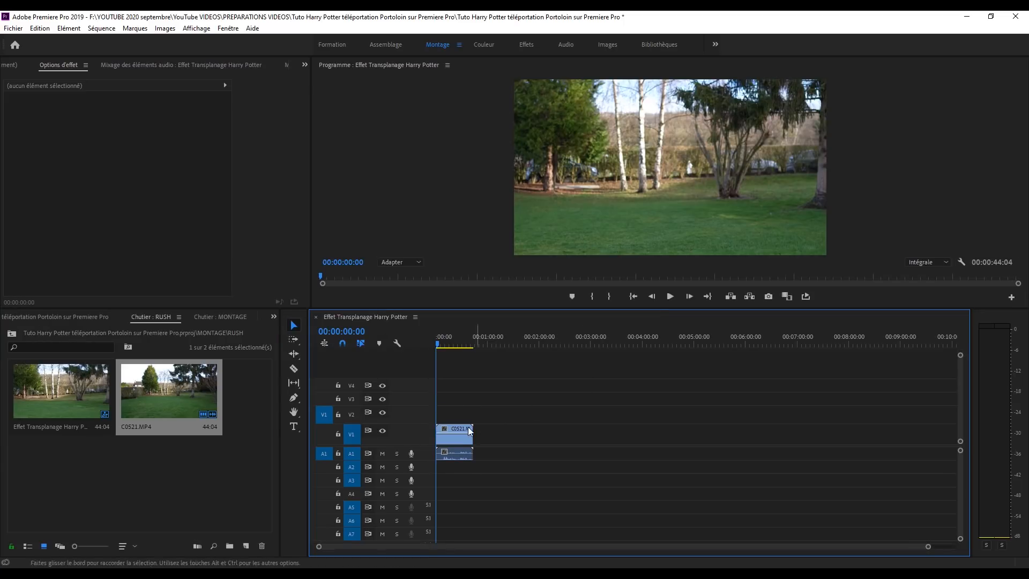
{"action": "left_click_drag", "start_coordinate": [918, 549], "coordinate": [638, 458]}
{"action": "right_click", "coordinate": [627, 430]}
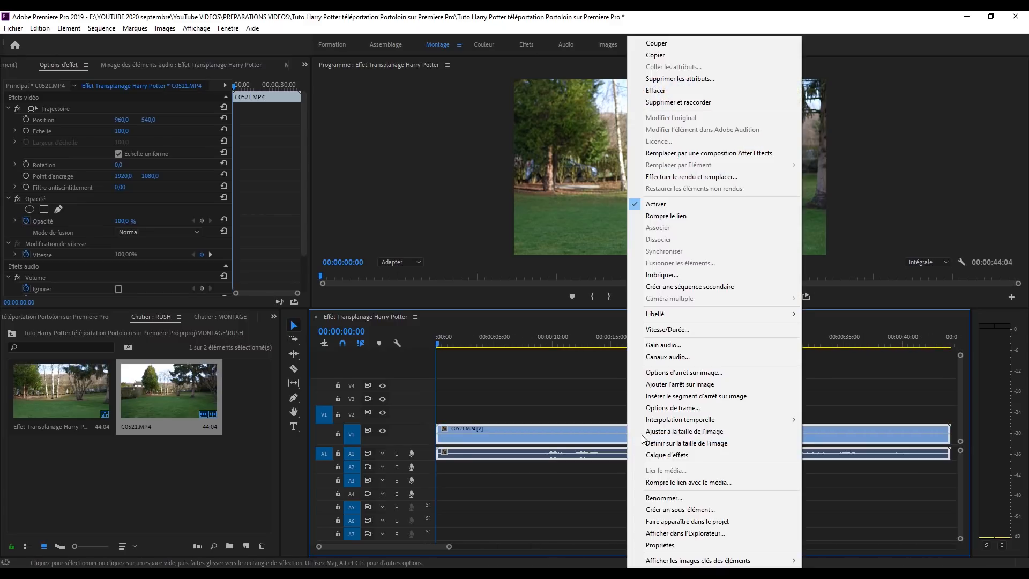
{"action": "left_click", "coordinate": [683, 432]}
Preview the start of the clip, cut off its opening section and ripple delete it
{"action": "left_click_drag", "start_coordinate": [449, 547], "coordinate": [509, 539]}
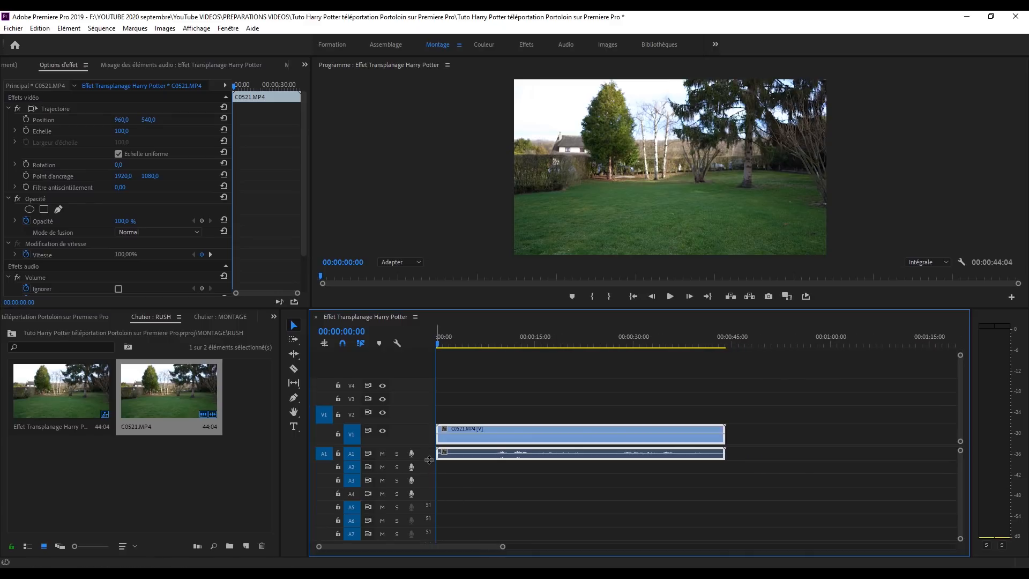
{"action": "left_click_drag", "start_coordinate": [427, 425], "coordinate": [428, 463]}
{"action": "left_click_drag", "start_coordinate": [503, 546], "coordinate": [440, 546]}
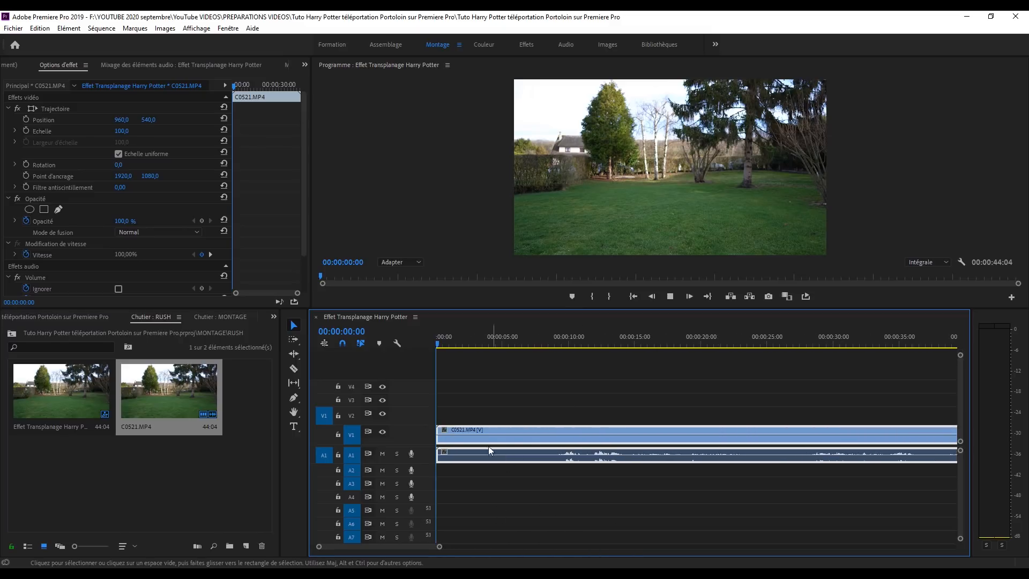
{"action": "key", "text": "space"}
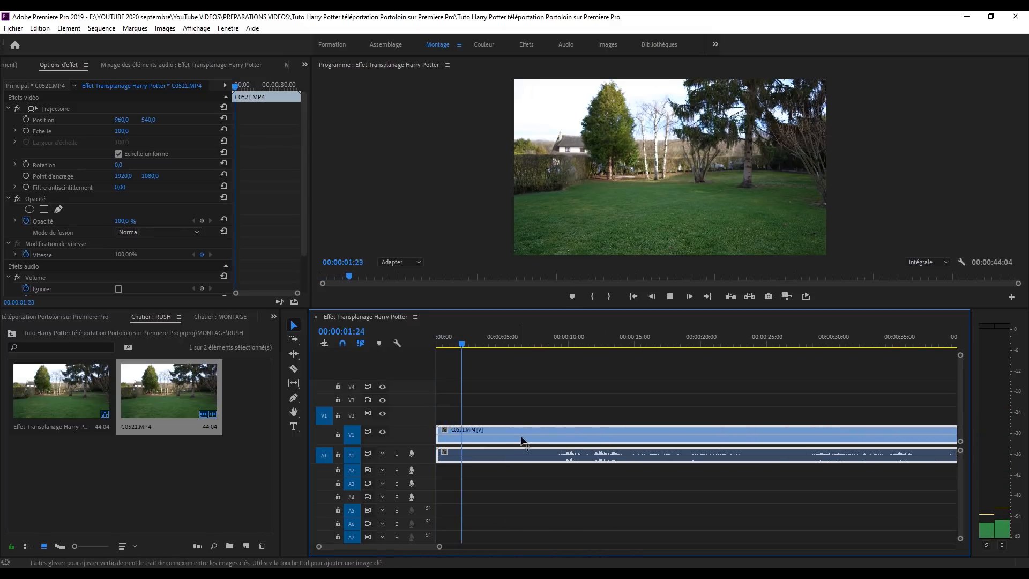
{"action": "key", "text": "space"}
{"action": "left_click_drag", "start_coordinate": [478, 349], "coordinate": [406, 348]}
{"action": "key", "text": "c"}
{"action": "left_click", "coordinate": [456, 430]}
{"action": "key", "text": "v"}
{"action": "left_click", "coordinate": [452, 434]}
{"action": "key", "text": "shift+Delete"}
Cut a further short piece off the start of the clip and close the gap
{"action": "key", "text": "space"}
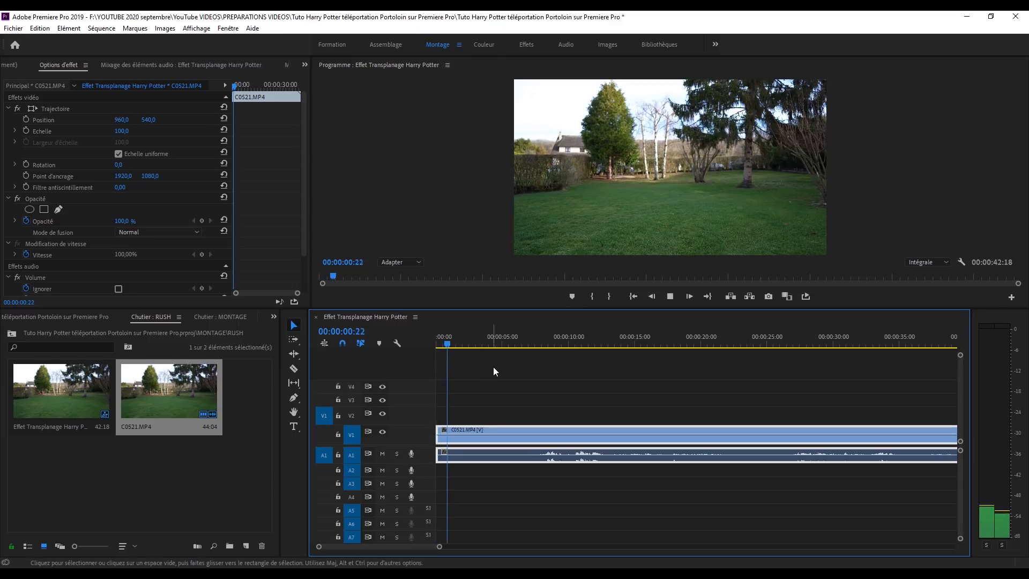
{"action": "left_click", "coordinate": [436, 346]}
{"action": "key", "text": "space"}
{"action": "key", "text": "space"}
{"action": "key", "text": "c"}
{"action": "left_click", "coordinate": [444, 432]}
{"action": "key", "text": "v"}
{"action": "left_click", "coordinate": [440, 435]}
{"action": "key", "text": "shift+Delete"}
Play the sequence to the gesture at 00:00:04:20 and enlarge the program monitor
{"action": "key", "text": "Home"}
{"action": "key", "text": "space"}
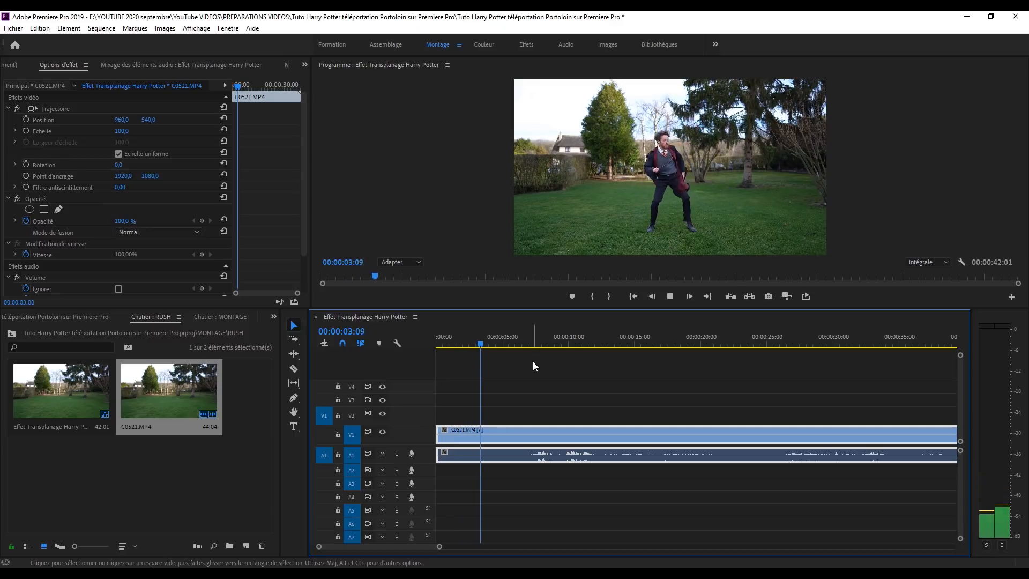
{"action": "key", "text": "space"}
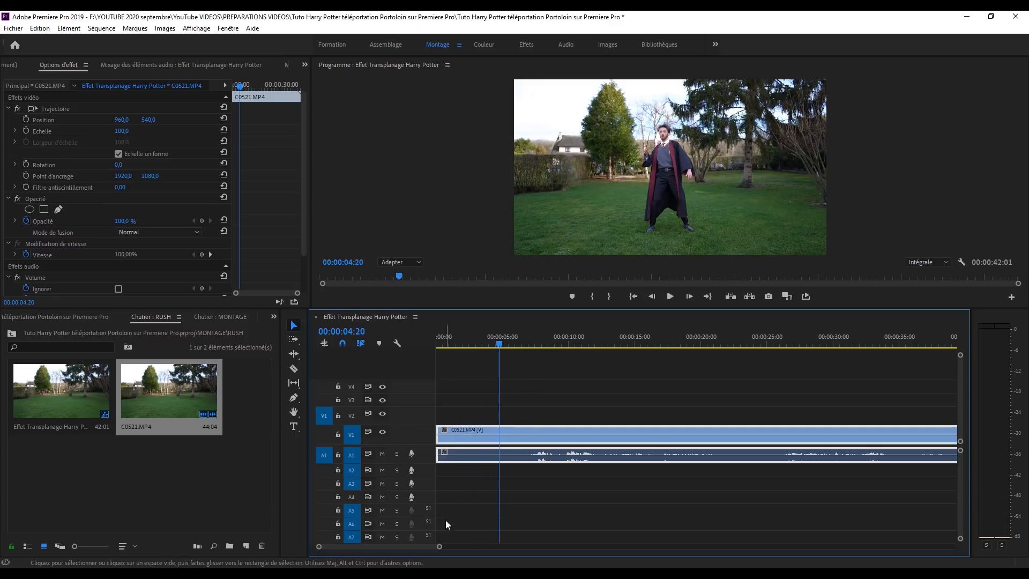
{"action": "left_click_drag", "start_coordinate": [440, 546], "coordinate": [389, 546]}
{"action": "left_click_drag", "start_coordinate": [611, 307], "coordinate": [611, 356]}
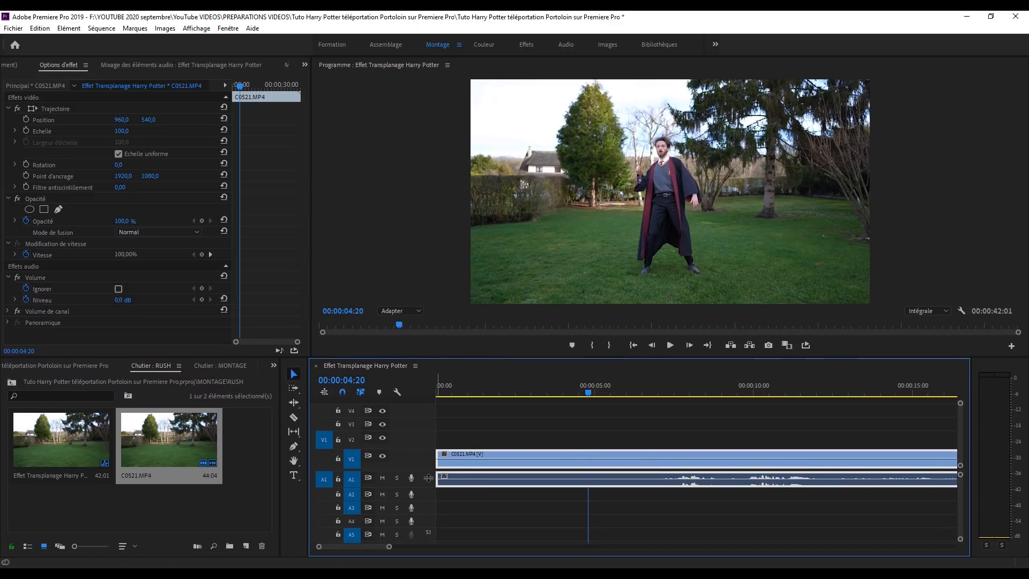
{"action": "left_click_drag", "start_coordinate": [429, 470], "coordinate": [429, 477]}
Find the exact frame of the raised wand at 00:00:05:03 and split the clip there
{"action": "key", "text": "space"}
{"action": "key", "text": "space"}
{"action": "left_click", "coordinate": [651, 346]}
{"action": "left_click", "coordinate": [651, 345]}
{"action": "left_click", "coordinate": [652, 345]}
{"action": "left_click", "coordinate": [651, 345]}
{"action": "left_click", "coordinate": [652, 345]}
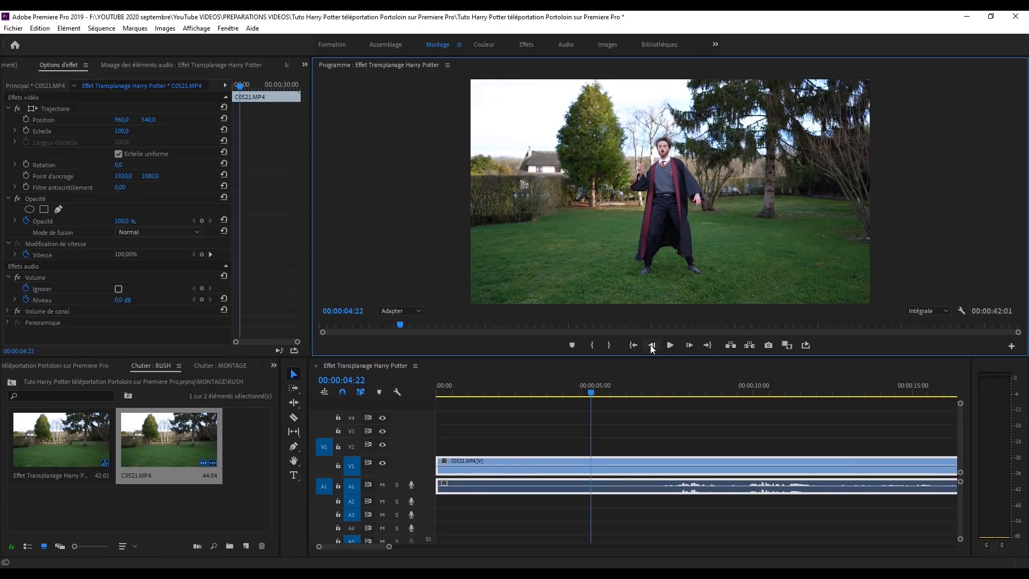
{"action": "left_click", "coordinate": [690, 350]}
{"action": "left_click", "coordinate": [690, 351]}
{"action": "left_click", "coordinate": [690, 351]}
{"action": "left_click", "coordinate": [690, 351]}
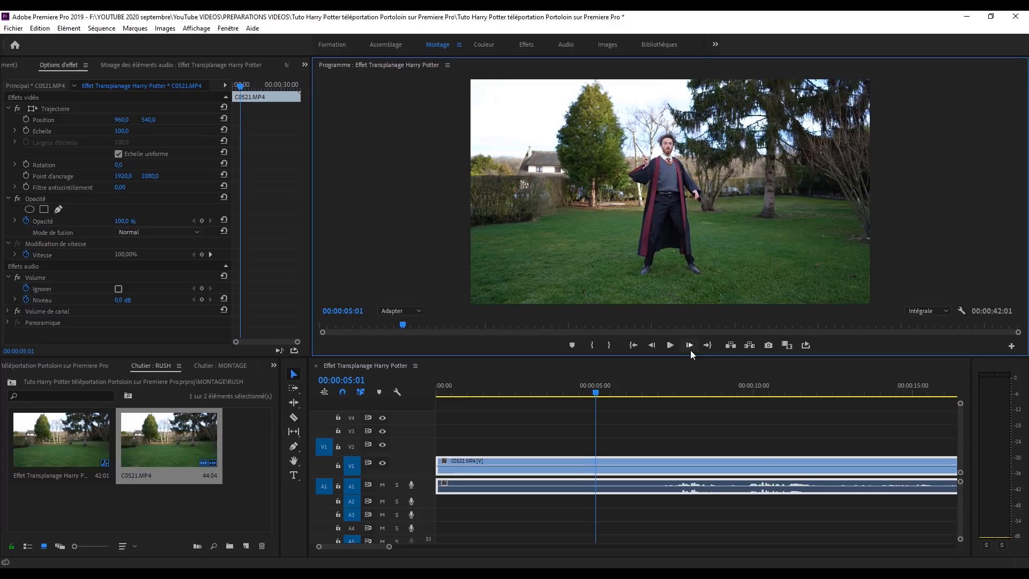
{"action": "left_click", "coordinate": [690, 351]}
{"action": "left_click", "coordinate": [690, 351]}
{"action": "left_click", "coordinate": [687, 346]}
{"action": "left_click", "coordinate": [652, 347]}
{"action": "left_click", "coordinate": [652, 347]}
{"action": "left_click", "coordinate": [652, 347]}
{"action": "left_click", "coordinate": [652, 347]}
{"action": "left_click", "coordinate": [686, 347]}
{"action": "left_click", "coordinate": [688, 348]}
{"action": "left_click", "coordinate": [688, 349]}
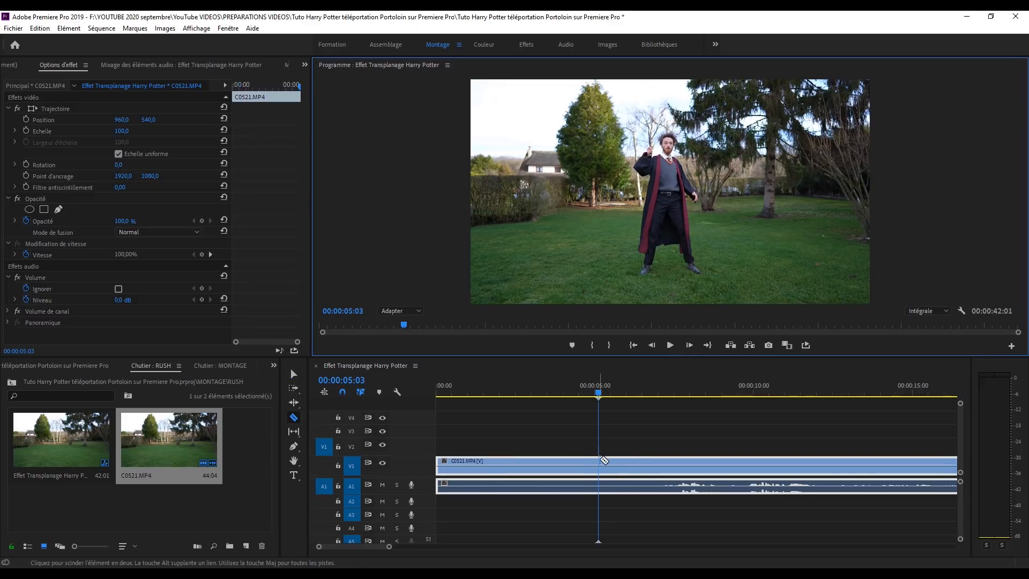
{"action": "left_click", "coordinate": [621, 456]}
{"action": "key", "text": "ctrl+k"}
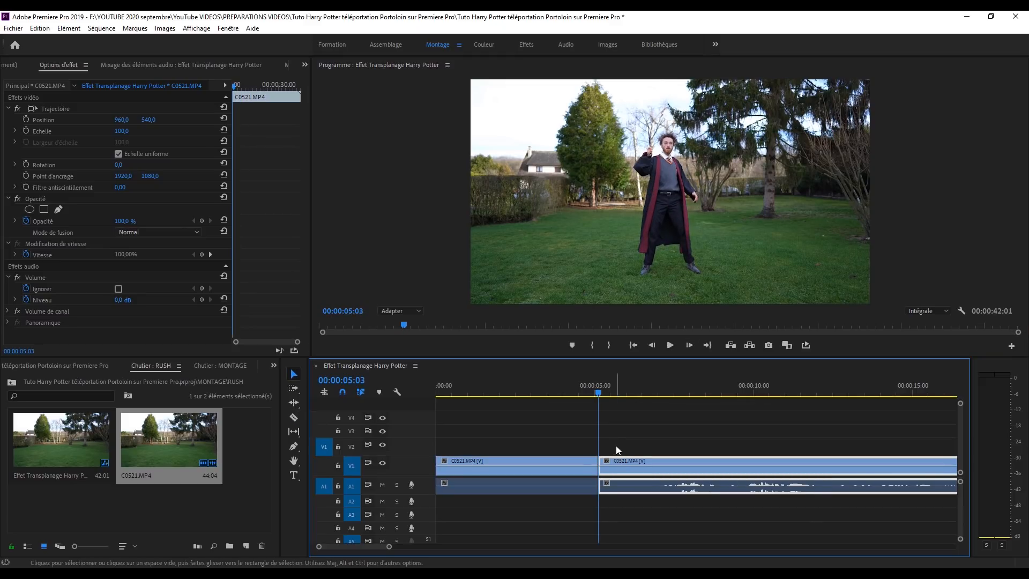
Move the part after 00:00:05:03 to tracks V2 and A2, and split it at 00:00:10:09
{"action": "left_click_drag", "start_coordinate": [633, 458], "coordinate": [627, 503]}
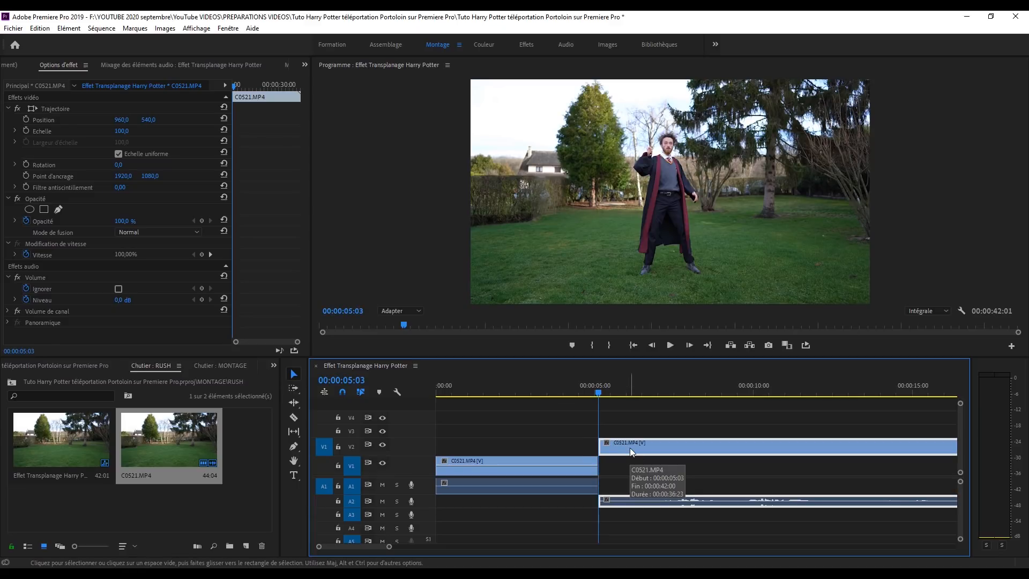
{"action": "key", "text": "space"}
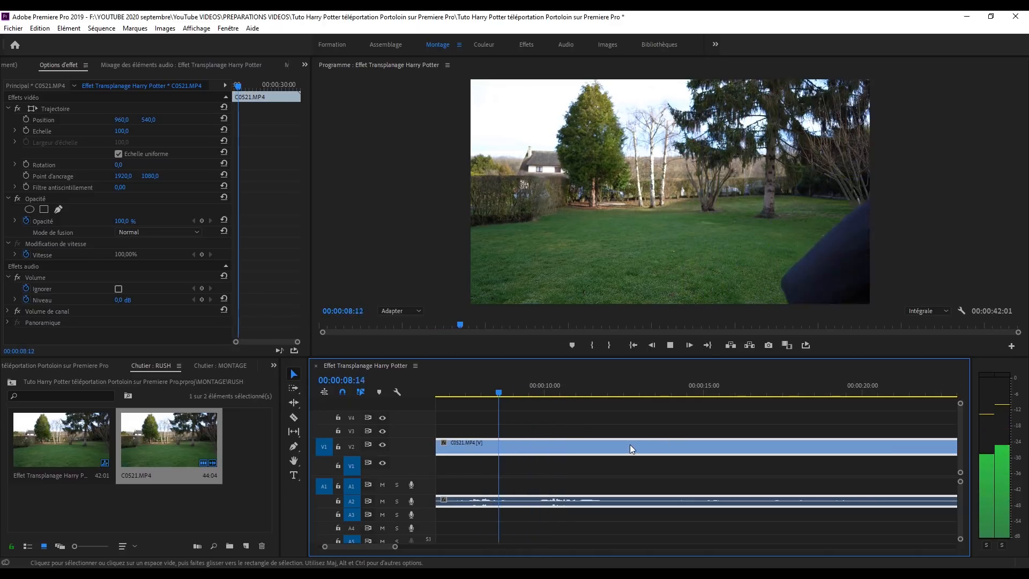
{"action": "key", "text": "space"}
{"action": "key", "text": "c"}
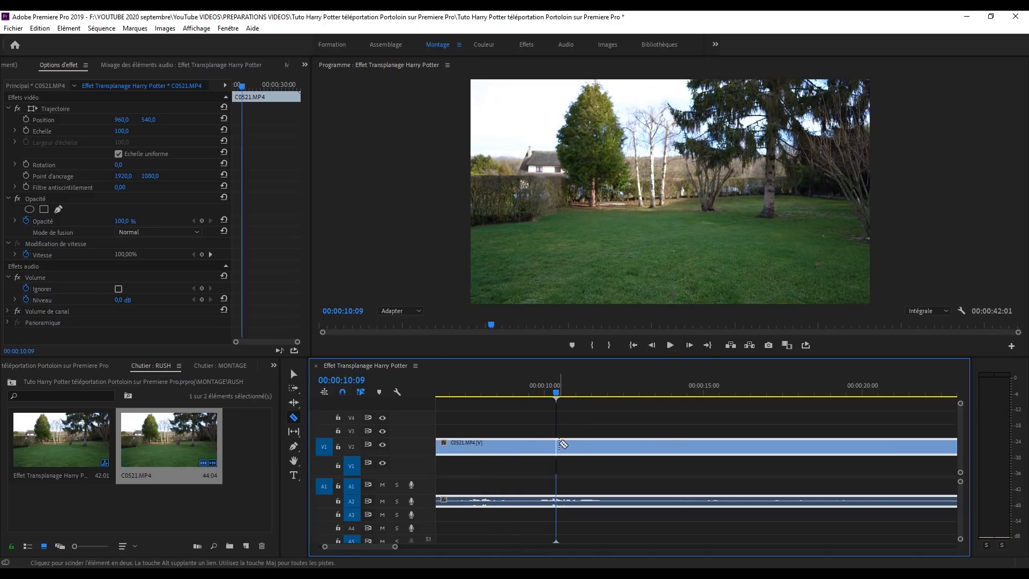
{"action": "left_click", "coordinate": [556, 446]}
{"action": "key", "text": "v"}
Isolate the empty-garden section after 00:00:10:09 and place it on V1 directly behind the first clip, beneath the V2 clip
{"action": "left_click", "coordinate": [560, 445]}
{"action": "key", "text": "space"}
{"action": "left_click_drag", "start_coordinate": [667, 396], "coordinate": [808, 395]}
{"action": "scroll", "coordinate": [730, 409], "scroll_direction": "down", "scroll_amount": 3}
{"action": "left_click_drag", "start_coordinate": [638, 390], "coordinate": [859, 390]}
{"action": "scroll", "coordinate": [803, 398], "scroll_direction": "down", "scroll_amount": 3}
{"action": "left_click_drag", "start_coordinate": [733, 391], "coordinate": [829, 389]}
{"action": "scroll", "coordinate": [800, 403], "scroll_direction": "down", "scroll_amount": 3}
{"action": "left_click_drag", "start_coordinate": [670, 396], "coordinate": [689, 402]}
{"action": "scroll", "coordinate": [621, 456], "scroll_direction": "up", "scroll_amount": 5}
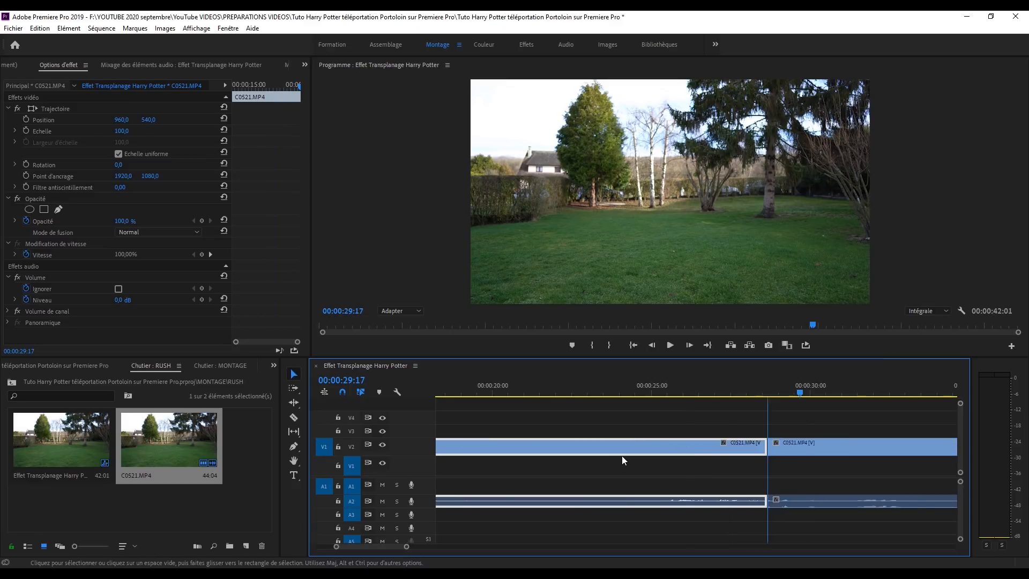
{"action": "scroll", "coordinate": [643, 461], "scroll_direction": "up", "scroll_amount": 5}
{"action": "left_click_drag", "start_coordinate": [660, 455], "coordinate": [492, 465]}
{"action": "scroll", "coordinate": [635, 461], "scroll_direction": "up", "scroll_amount": 2}
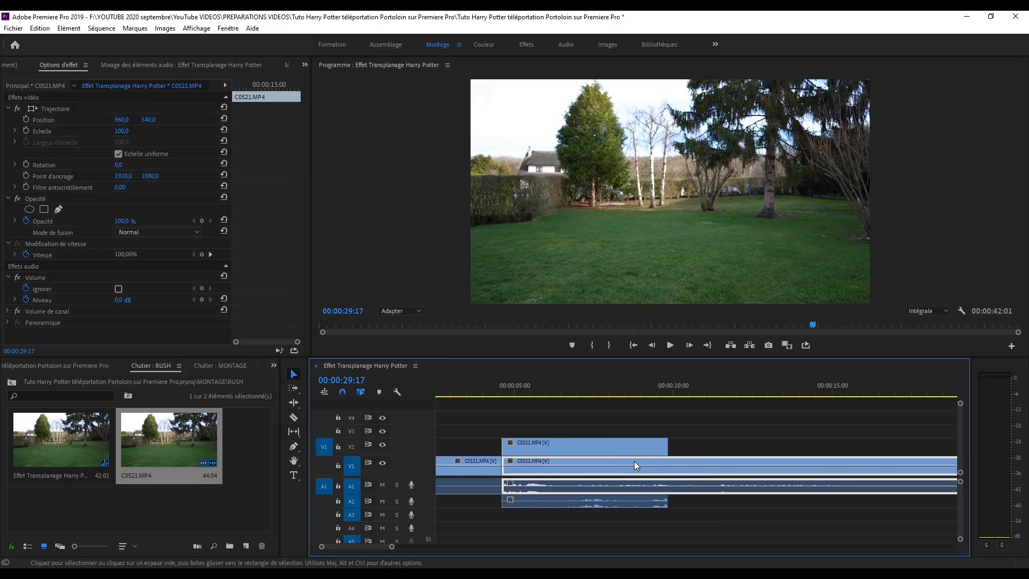
Try deleting the V2 clip to preview the plain disappearance at the V1 cut, and undo the deletion
{"action": "left_click", "coordinate": [559, 392]}
{"action": "left_click_drag", "start_coordinate": [391, 546], "coordinate": [363, 547]}
{"action": "scroll", "coordinate": [790, 395], "scroll_direction": "down", "scroll_amount": 2}
{"action": "left_click", "coordinate": [510, 395]}
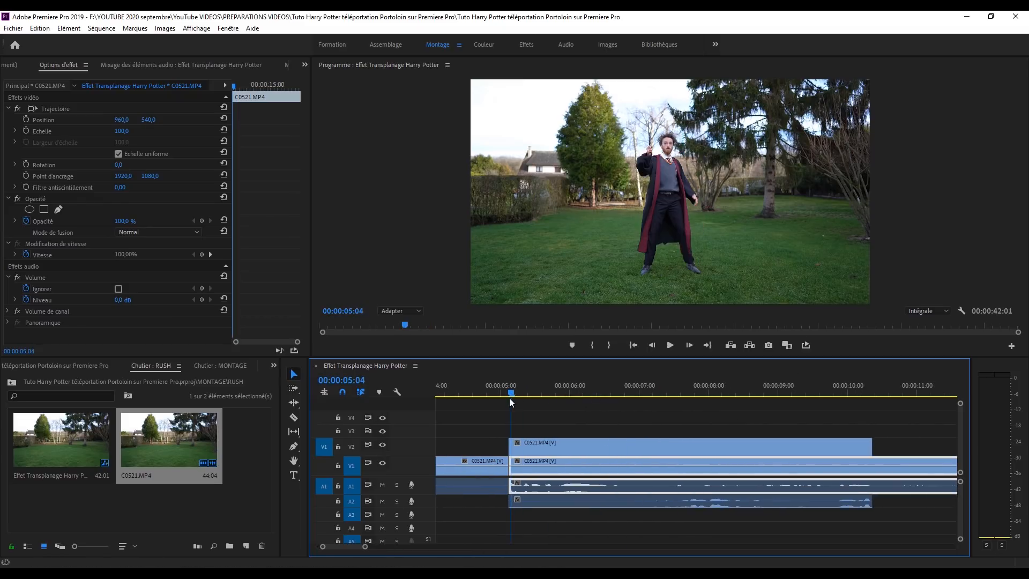
{"action": "left_click", "coordinate": [536, 445]}
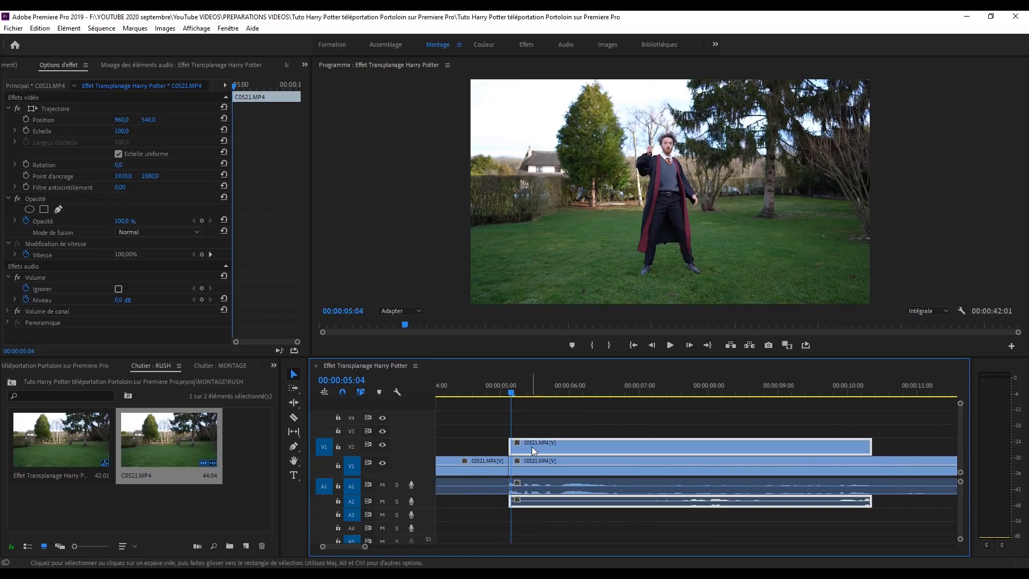
{"action": "key", "text": "Delete"}
{"action": "left_click_drag", "start_coordinate": [516, 392], "coordinate": [450, 395]}
{"action": "key", "text": "space"}
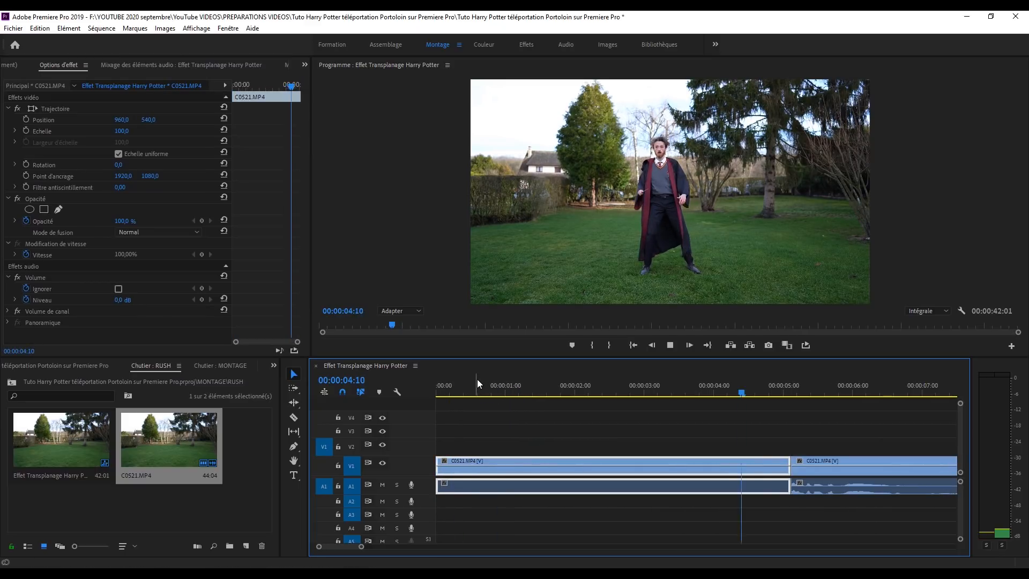
{"action": "key", "text": "space"}
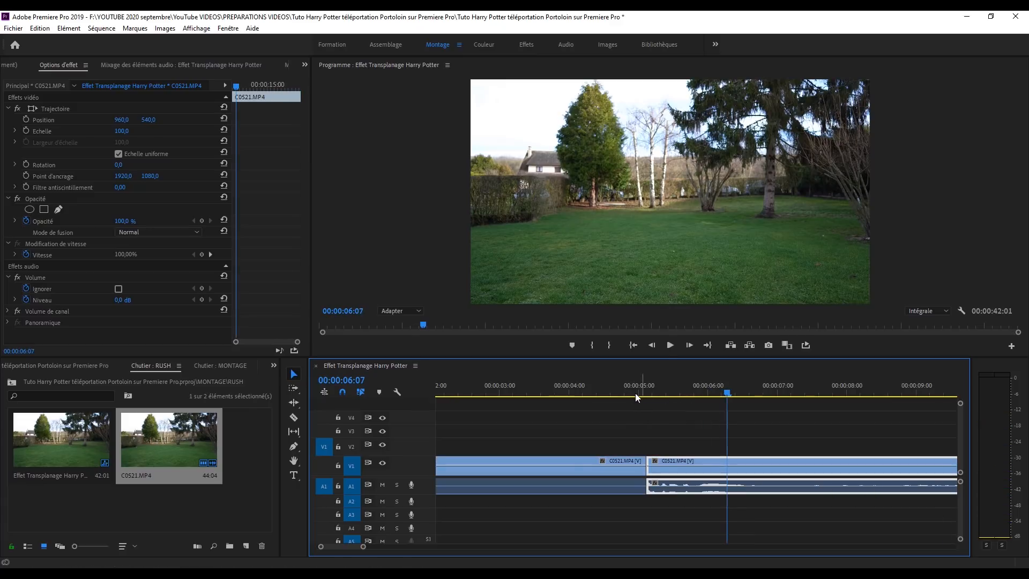
{"action": "left_click", "coordinate": [620, 395]}
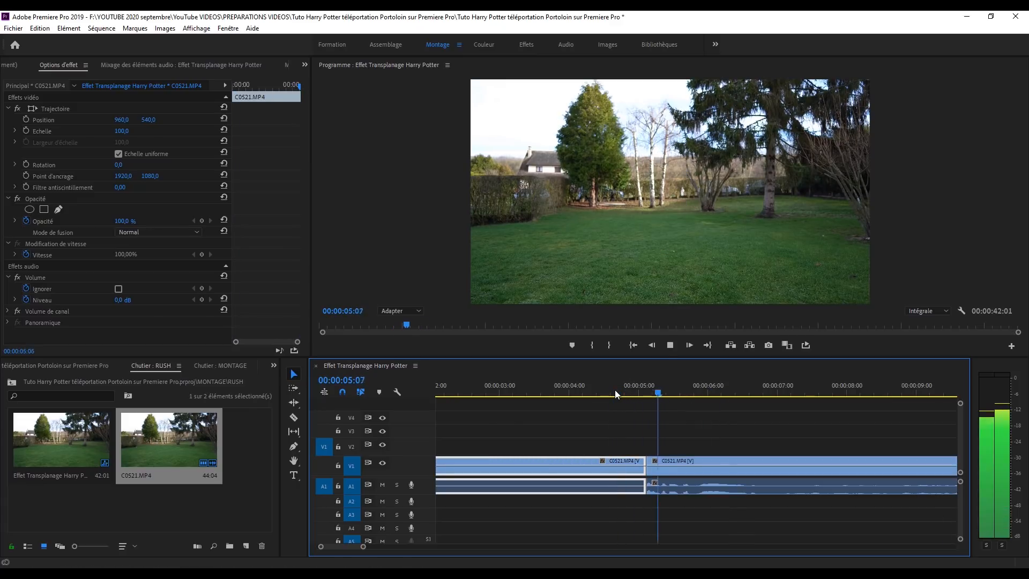
{"action": "left_click", "coordinate": [641, 393]}
{"action": "key", "text": "ctrl+z"}
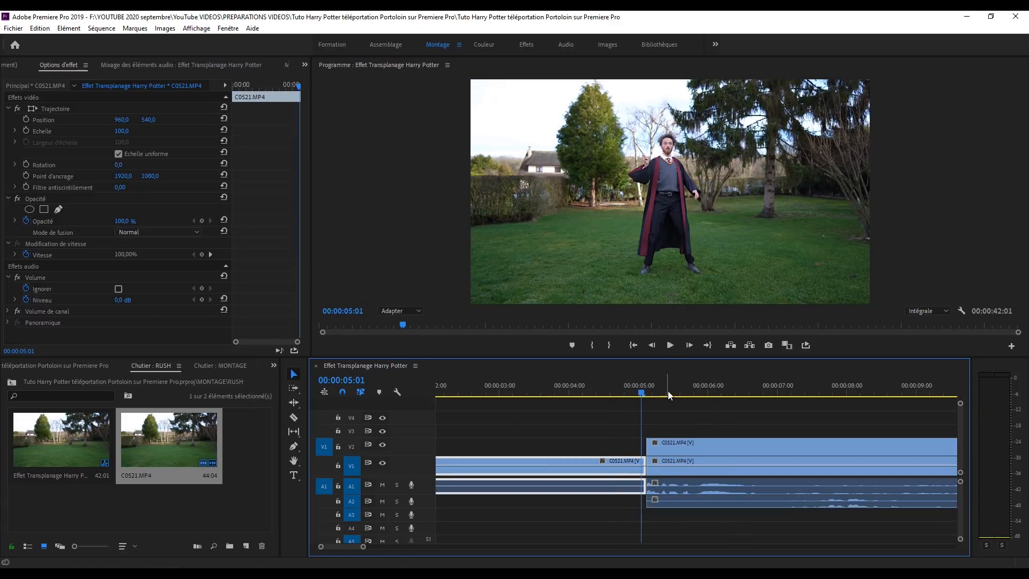
Start a free-draw opacity mask on the V2 clip at 00:00:05:03
{"action": "scroll", "coordinate": [619, 417], "scroll_direction": "down", "scroll_amount": 2}
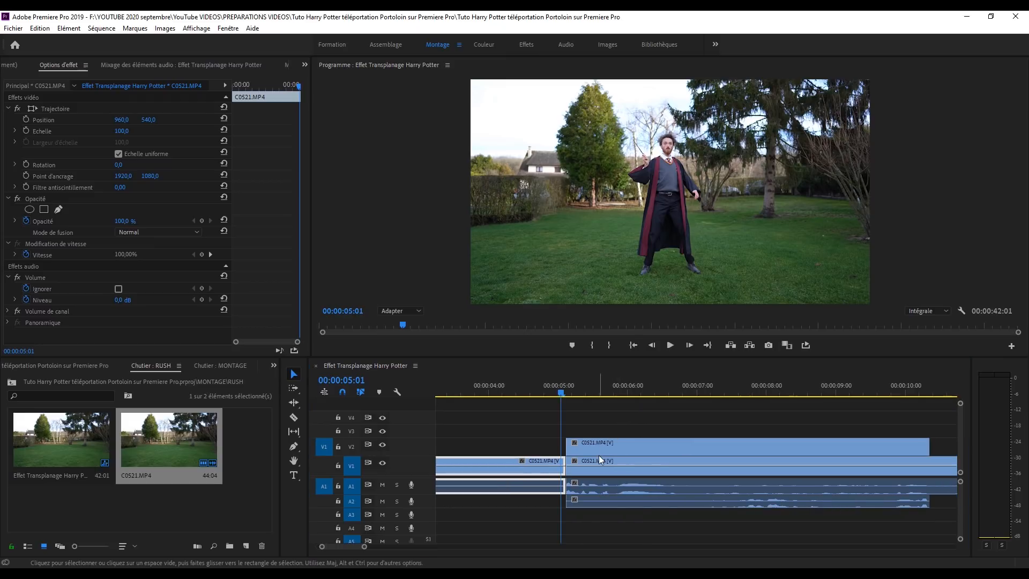
{"action": "left_click_drag", "start_coordinate": [558, 394], "coordinate": [564, 393]}
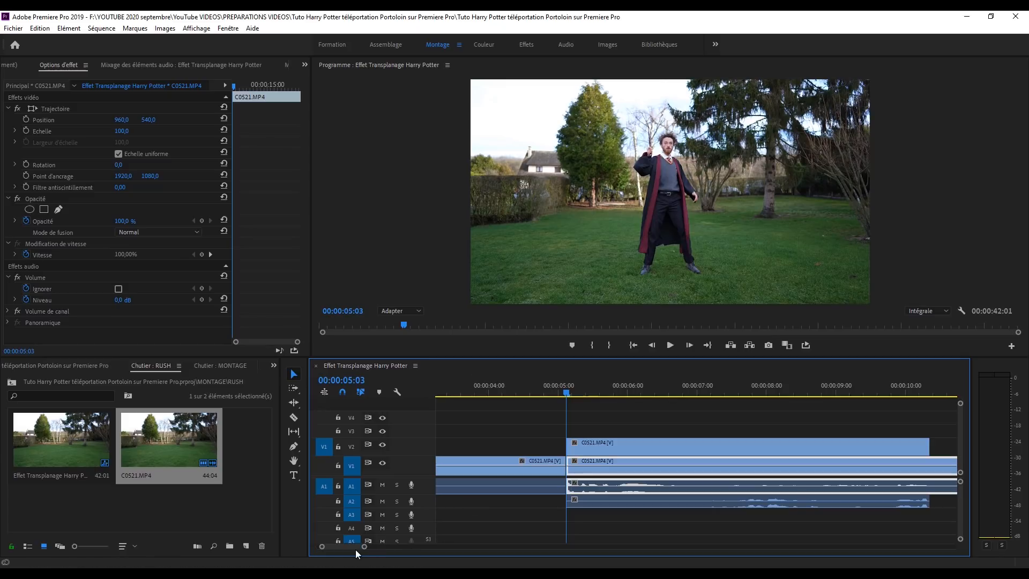
{"action": "left_click_drag", "start_coordinate": [363, 547], "coordinate": [334, 546]}
{"action": "scroll", "coordinate": [743, 487], "scroll_direction": "down", "scroll_amount": 5}
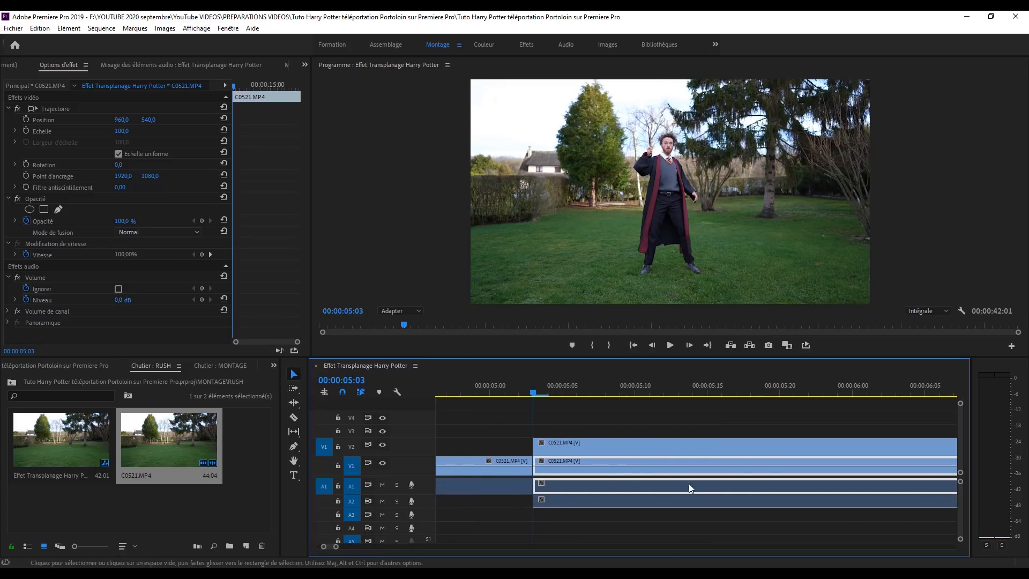
{"action": "left_click", "coordinate": [567, 449]}
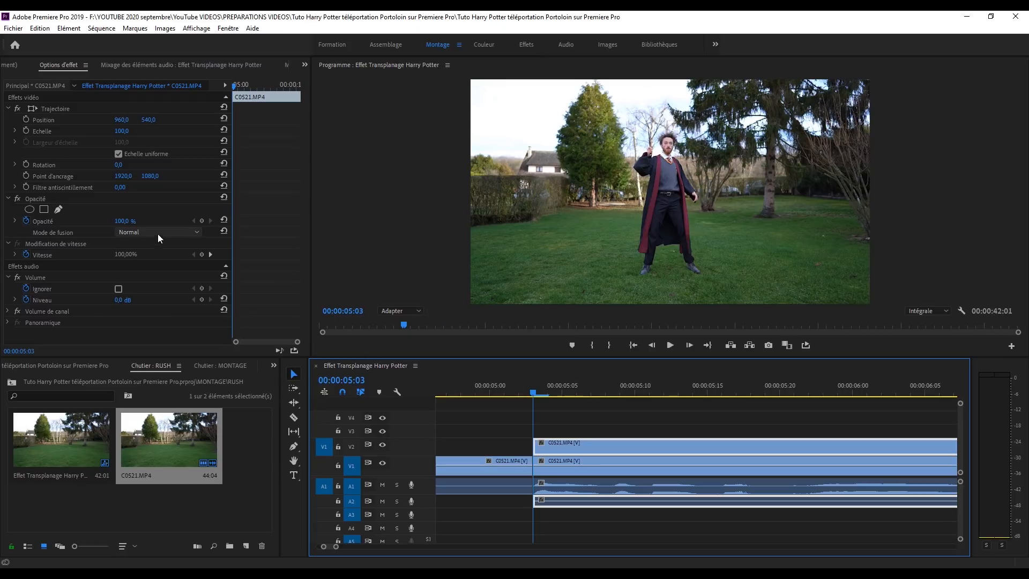
{"action": "left_click", "coordinate": [58, 210]}
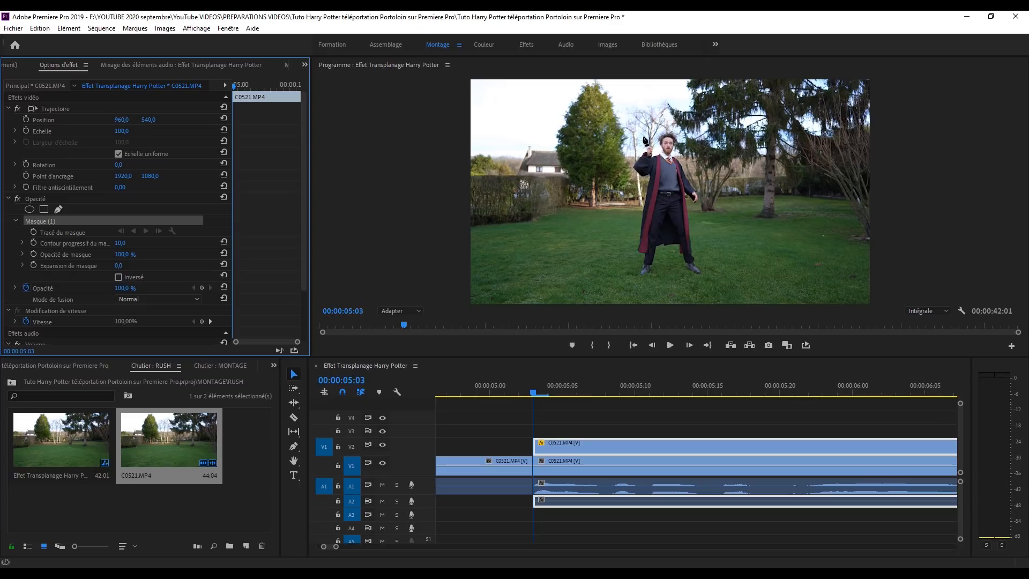
Trace the mask closely around the wizard's hair and down the right-hand side of his face and neck
{"action": "left_click", "coordinate": [407, 314]}
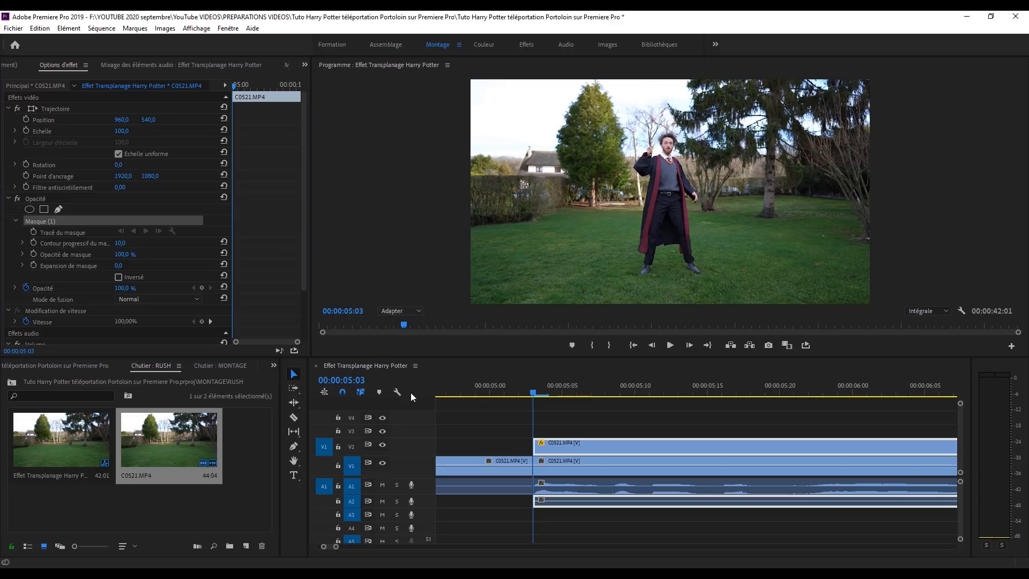
{"action": "left_click", "coordinate": [411, 393]}
{"action": "left_click", "coordinate": [401, 311]}
{"action": "left_click", "coordinate": [407, 416]}
{"action": "left_click_drag", "start_coordinate": [1021, 196], "coordinate": [1024, 146]}
{"action": "left_click", "coordinate": [612, 136]}
{"action": "left_click", "coordinate": [637, 134]}
{"action": "left_click", "coordinate": [667, 127]}
{"action": "left_click", "coordinate": [695, 130]}
{"action": "left_click", "coordinate": [711, 149]}
{"action": "left_click", "coordinate": [725, 173]}
{"action": "left_click", "coordinate": [732, 197]}
{"action": "left_click", "coordinate": [743, 227]}
{"action": "left_click", "coordinate": [737, 244]}
{"action": "left_click_drag", "start_coordinate": [742, 253], "coordinate": [729, 153]}
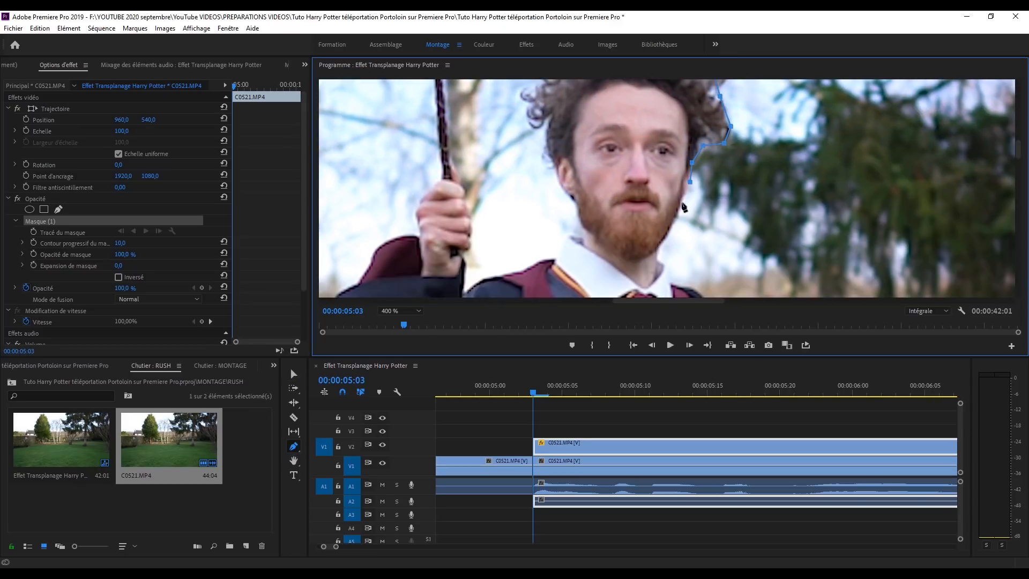
{"action": "left_click", "coordinate": [685, 279]}
{"action": "left_click_drag", "start_coordinate": [749, 267], "coordinate": [677, 151]}
Continue the mask outline along the shoulder and down the right-hand sleeve to the hand
{"action": "left_click", "coordinate": [659, 206]}
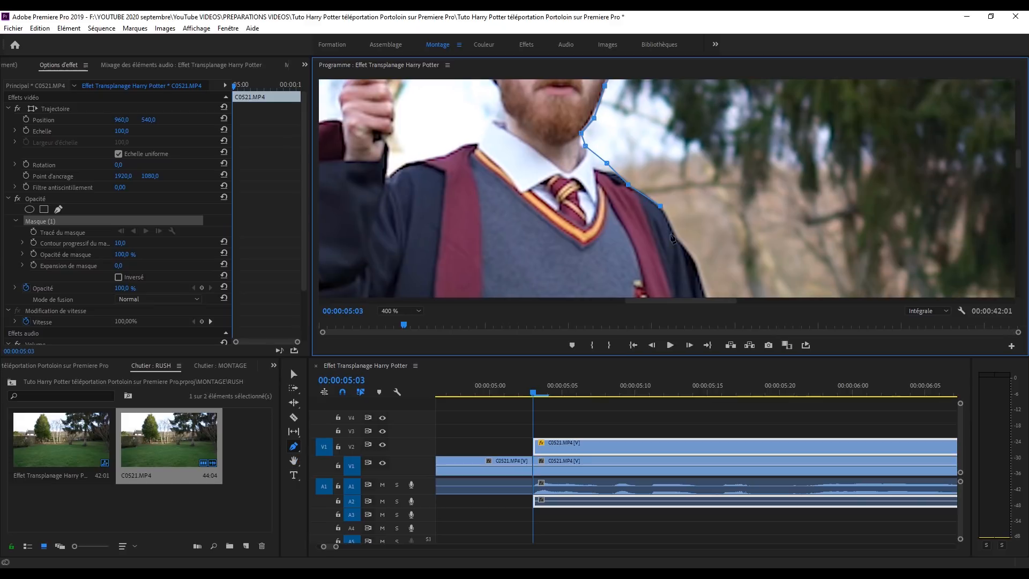
{"action": "left_click", "coordinate": [673, 238]}
{"action": "left_click_drag", "start_coordinate": [719, 274], "coordinate": [646, 100]}
{"action": "left_click", "coordinate": [673, 200]}
{"action": "left_click", "coordinate": [685, 221]}
{"action": "left_click_drag", "start_coordinate": [756, 166], "coordinate": [690, 99]}
{"action": "left_click", "coordinate": [653, 205]}
{"action": "left_click", "coordinate": [690, 261]}
{"action": "left_click", "coordinate": [712, 293]}
{"action": "key", "text": "h"}
{"action": "left_click_drag", "start_coordinate": [718, 288], "coordinate": [658, 131]}
{"action": "left_click", "coordinate": [659, 160]}
{"action": "left_click", "coordinate": [674, 179]}
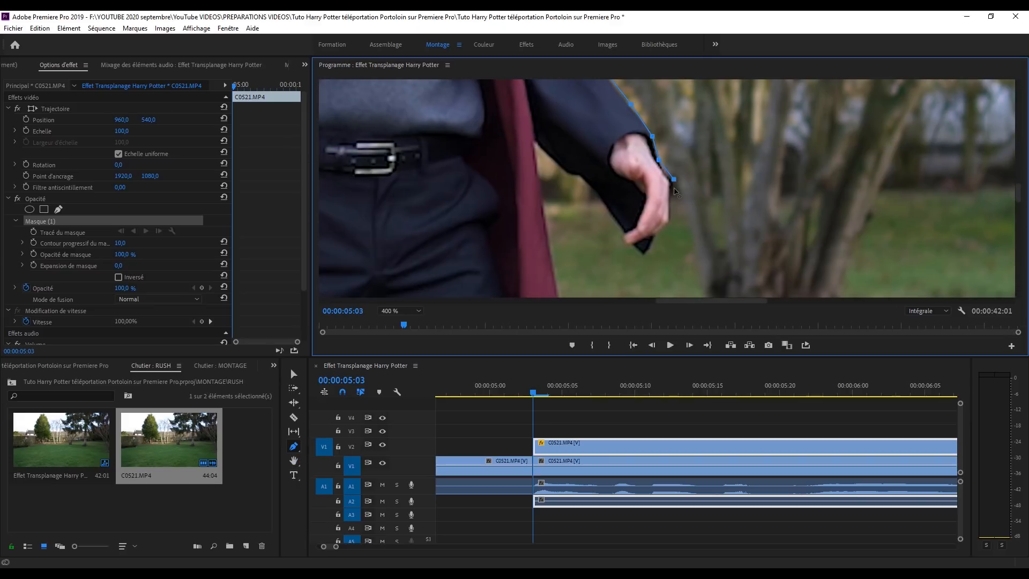
Carry the mask outline around the hand and down the outer edge of the robe
{"action": "left_click", "coordinate": [557, 170]}
{"action": "left_click", "coordinate": [556, 245]}
{"action": "left_click_drag", "start_coordinate": [597, 243], "coordinate": [592, 120]}
{"action": "left_click", "coordinate": [569, 228]}
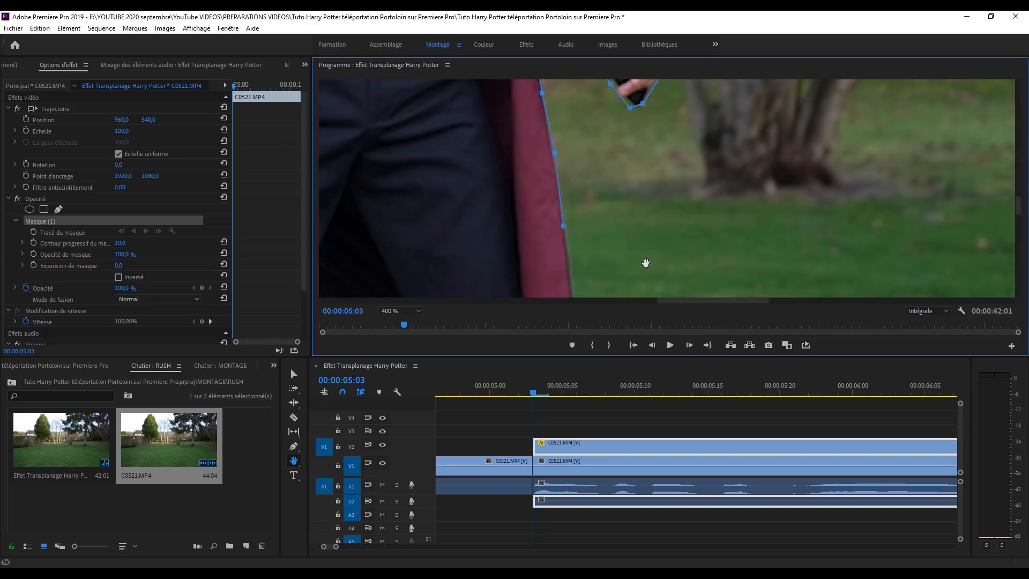
{"action": "left_click_drag", "start_coordinate": [645, 262], "coordinate": [660, 128]}
{"action": "left_click", "coordinate": [602, 214]}
{"action": "left_click", "coordinate": [607, 258]}
{"action": "left_click_drag", "start_coordinate": [679, 256], "coordinate": [678, 116]}
Continue the mask outline down the robe's right-hand edge, around the right-hand foot and up the inner leg to the hem
{"action": "left_click", "coordinate": [617, 166]}
{"action": "left_click", "coordinate": [612, 199]}
{"action": "left_click", "coordinate": [629, 214]}
{"action": "left_click", "coordinate": [642, 247]}
{"action": "left_click", "coordinate": [632, 270]}
{"action": "left_click_drag", "start_coordinate": [670, 270], "coordinate": [648, 153]}
{"action": "left_click", "coordinate": [630, 178]}
{"action": "left_click", "coordinate": [640, 205]}
{"action": "left_click", "coordinate": [506, 99]}
{"action": "left_click_drag", "start_coordinate": [536, 123], "coordinate": [542, 239]}
{"action": "left_click_drag", "start_coordinate": [563, 134], "coordinate": [723, 257]}
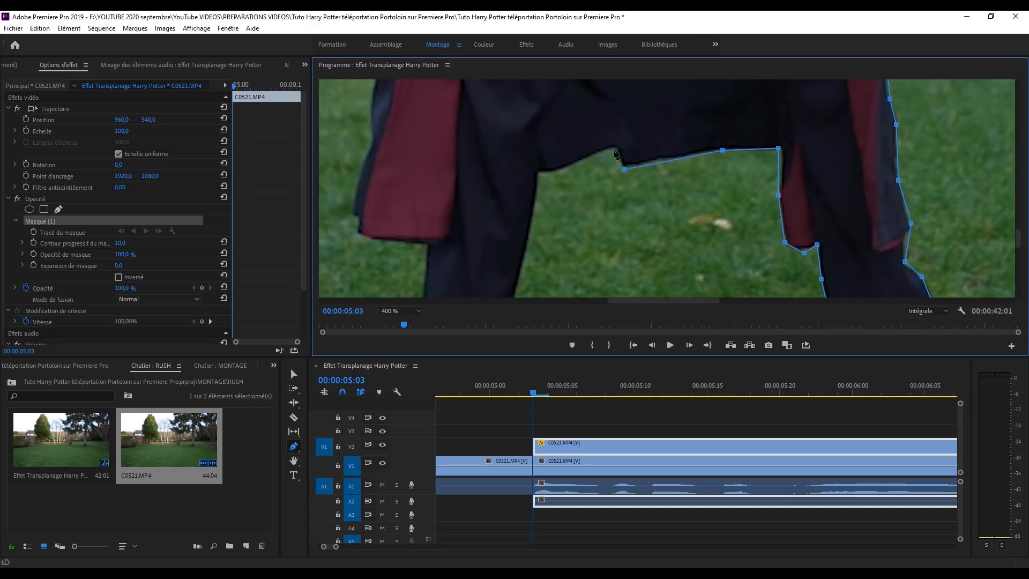
Trace the mask down the inside of the left-hand leg, around the foot and back up its outer side
{"action": "left_click_drag", "start_coordinate": [616, 252], "coordinate": [697, 129]}
{"action": "left_click_drag", "start_coordinate": [536, 241], "coordinate": [611, 172]}
{"action": "left_click", "coordinate": [553, 211]}
{"action": "left_click", "coordinate": [568, 195]}
{"action": "left_click", "coordinate": [586, 135]}
{"action": "left_click_drag", "start_coordinate": [590, 116], "coordinate": [562, 258]}
Carry the mask outline up the robe's left-hand edge and sleeve to the raised wand hand, saving the project along the way
{"action": "left_click", "coordinate": [527, 107]}
{"action": "left_click_drag", "start_coordinate": [500, 108], "coordinate": [504, 252]}
{"action": "left_click", "coordinate": [567, 205]}
{"action": "left_click", "coordinate": [573, 128]}
{"action": "left_click", "coordinate": [489, 149]}
{"action": "key", "text": "ctrl+s"}
{"action": "left_click_drag", "start_coordinate": [483, 97], "coordinate": [568, 252]}
{"action": "left_click", "coordinate": [611, 112]}
{"action": "left_click_drag", "start_coordinate": [605, 86], "coordinate": [590, 241]}
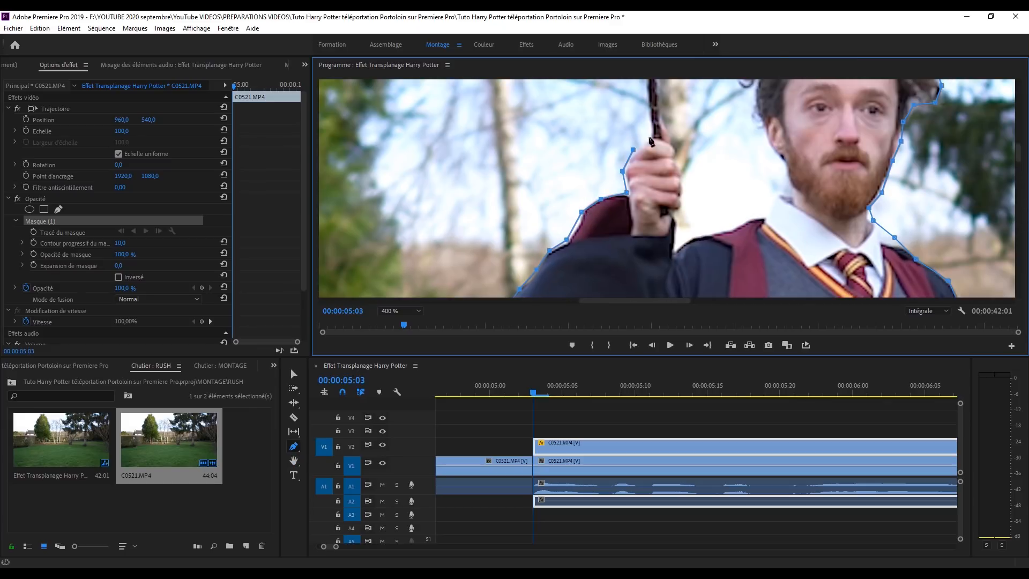
Trace the mask around the wand, hand and left-hand side of the head, and close the outline at the hair
{"action": "left_click_drag", "start_coordinate": [536, 101], "coordinate": [528, 236]}
{"action": "left_click", "coordinate": [561, 110]}
{"action": "left_click", "coordinate": [567, 112]}
{"action": "left_click", "coordinate": [576, 190]}
{"action": "left_click", "coordinate": [582, 254]}
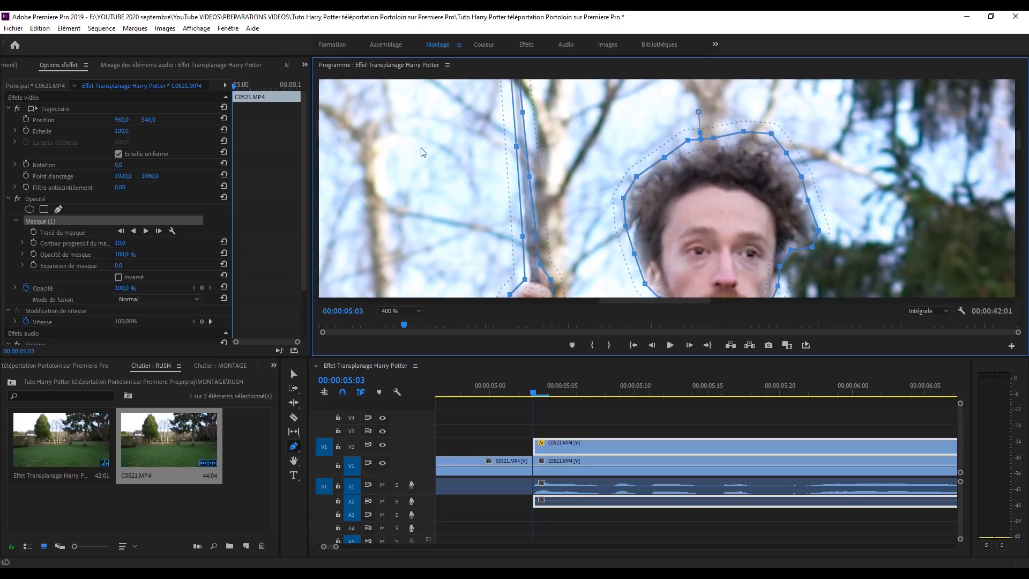
Try a mask feather of 5, settle on 4, and fit the whole frame in the preview
{"action": "left_click", "coordinate": [121, 243]}
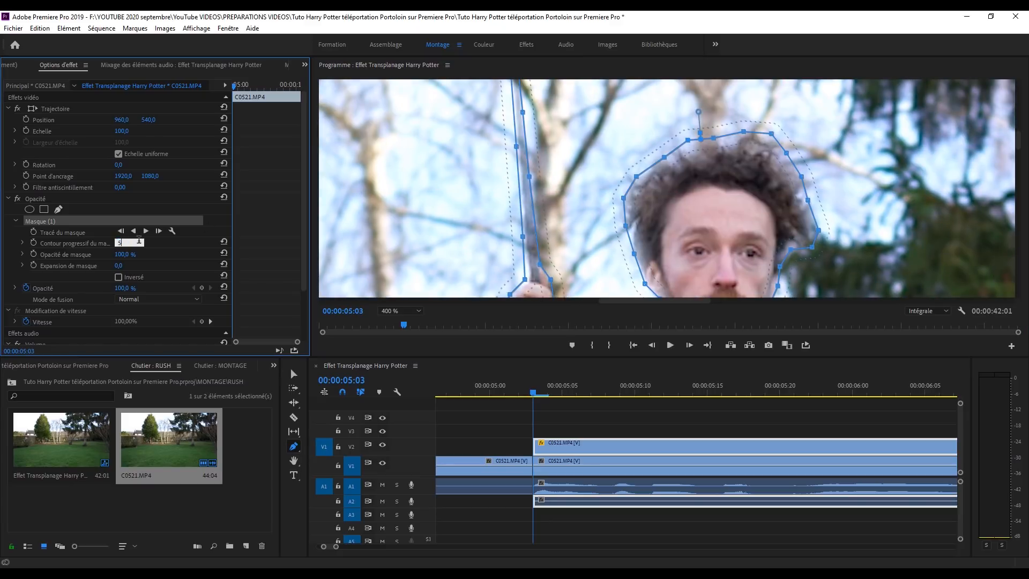
{"action": "type", "text": "5"}
{"action": "key", "text": "Return"}
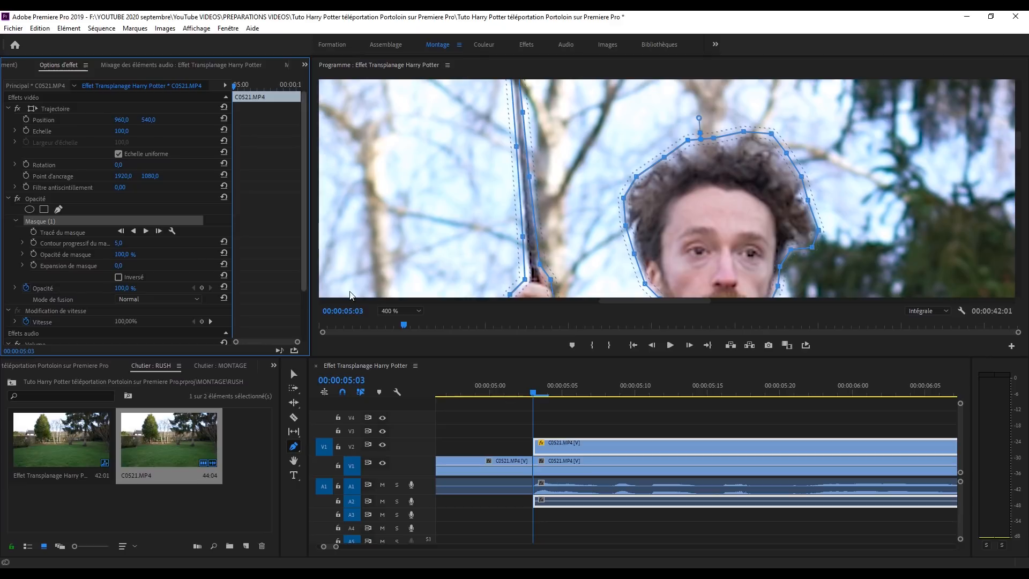
{"action": "left_click", "coordinate": [402, 312]}
{"action": "left_click", "coordinate": [402, 321]}
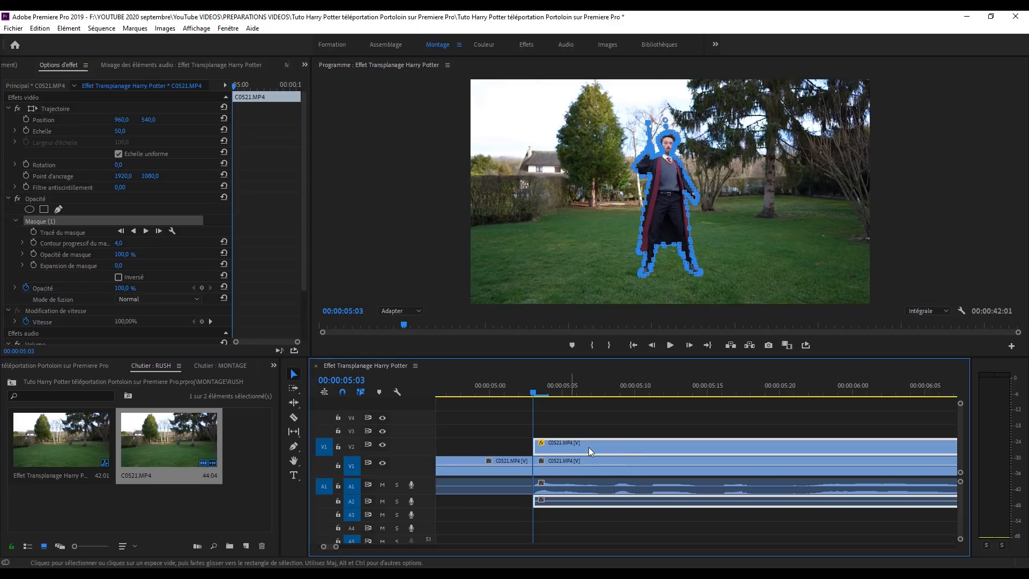
Try holding the V2 clip as a freeze frame based on the source timecode
{"action": "right_click", "coordinate": [590, 447]}
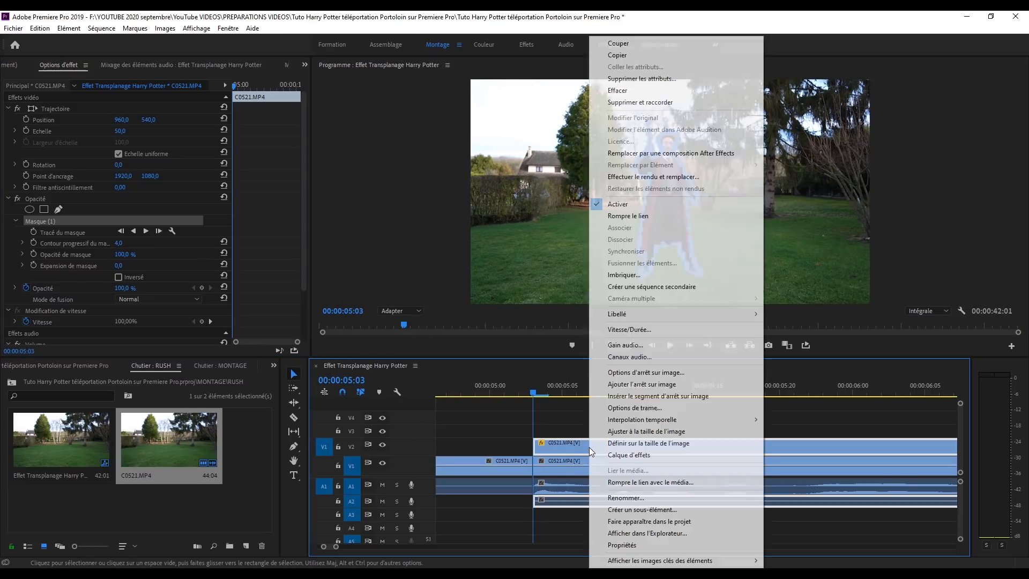
{"action": "left_click", "coordinate": [677, 372]}
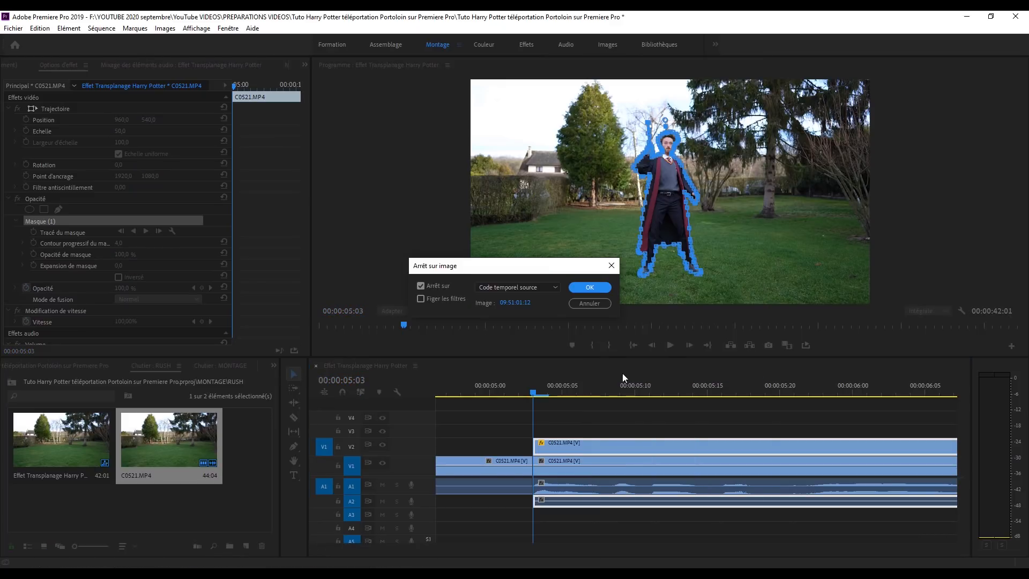
{"action": "left_click", "coordinate": [590, 287]}
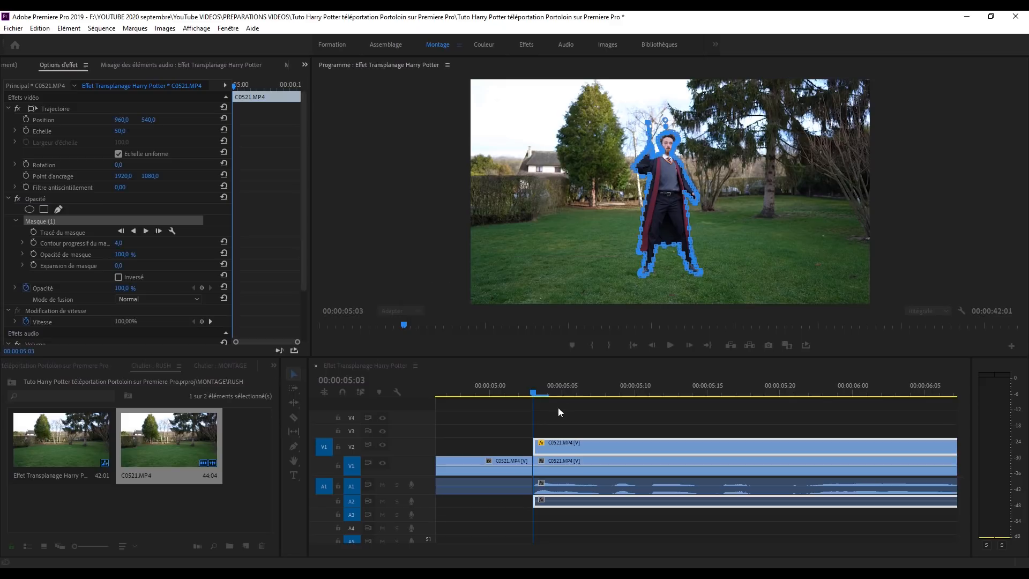
Enable keyframing for the V2 clip's mask path and mask feather at 00:00:05:03
{"action": "left_click", "coordinate": [504, 395]}
{"action": "left_click_drag", "start_coordinate": [486, 398], "coordinate": [529, 415]}
{"action": "key", "text": "Right"}
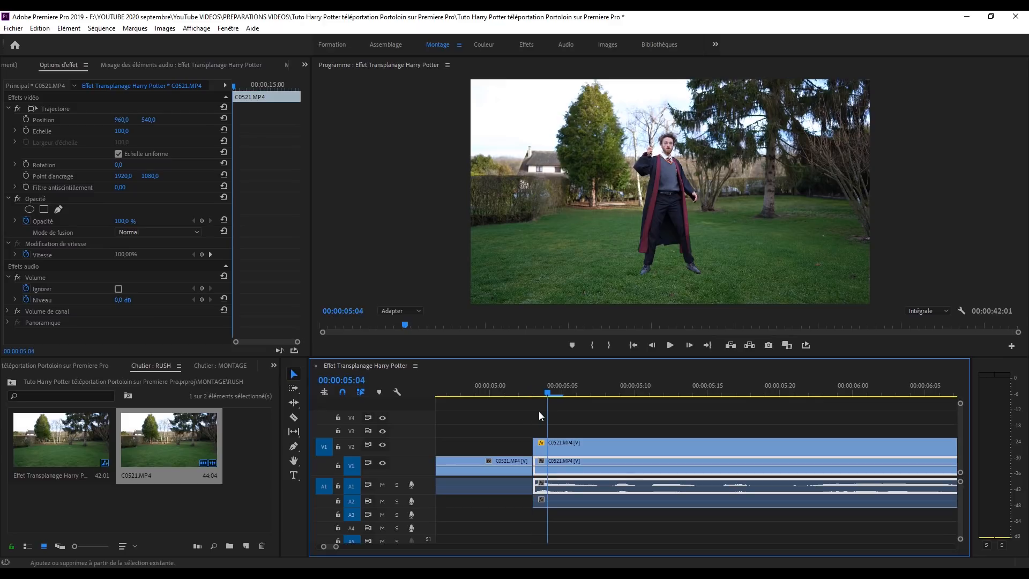
{"action": "key", "text": "Left"}
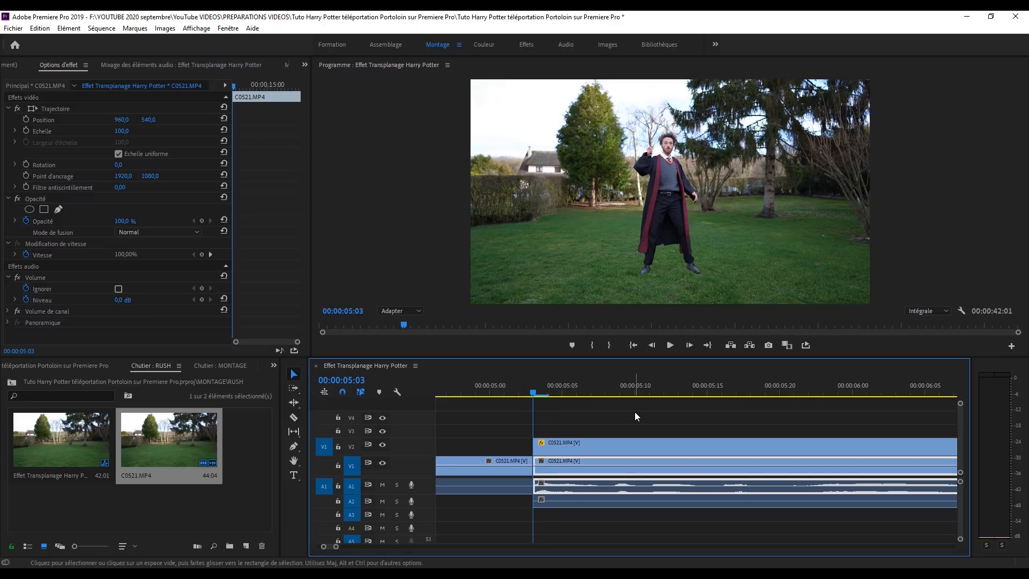
{"action": "mouse_move", "coordinate": [534, 393]}
{"action": "left_mouse_down"}
{"action": "mouse_move", "coordinate": [592, 393]}
{"action": "mouse_move", "coordinate": [519, 400]}
{"action": "mouse_move", "coordinate": [573, 395]}
{"action": "mouse_move", "coordinate": [529, 403]}
{"action": "left_mouse_up"}
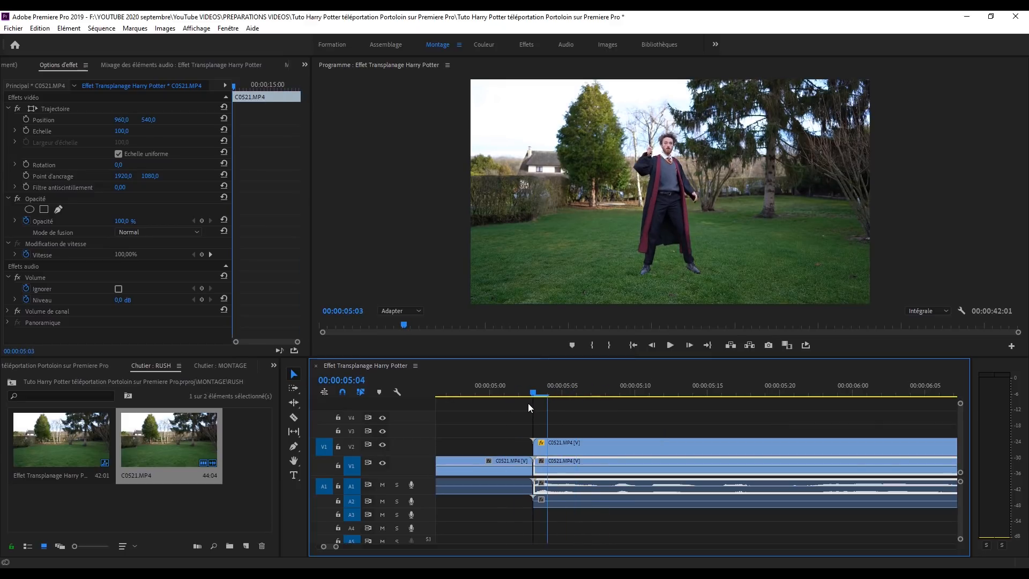
{"action": "left_click", "coordinate": [562, 447]}
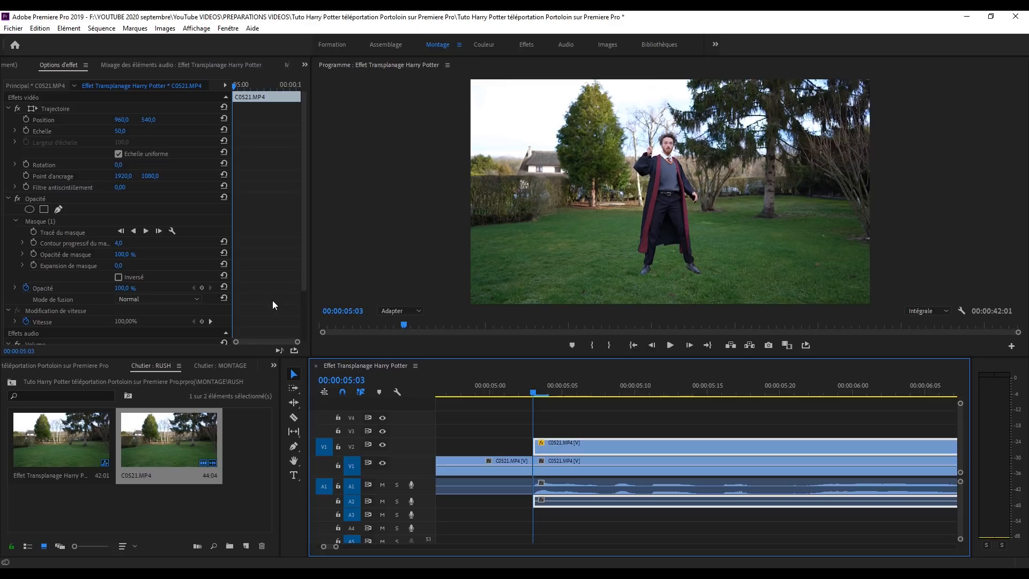
{"action": "left_click", "coordinate": [49, 220]}
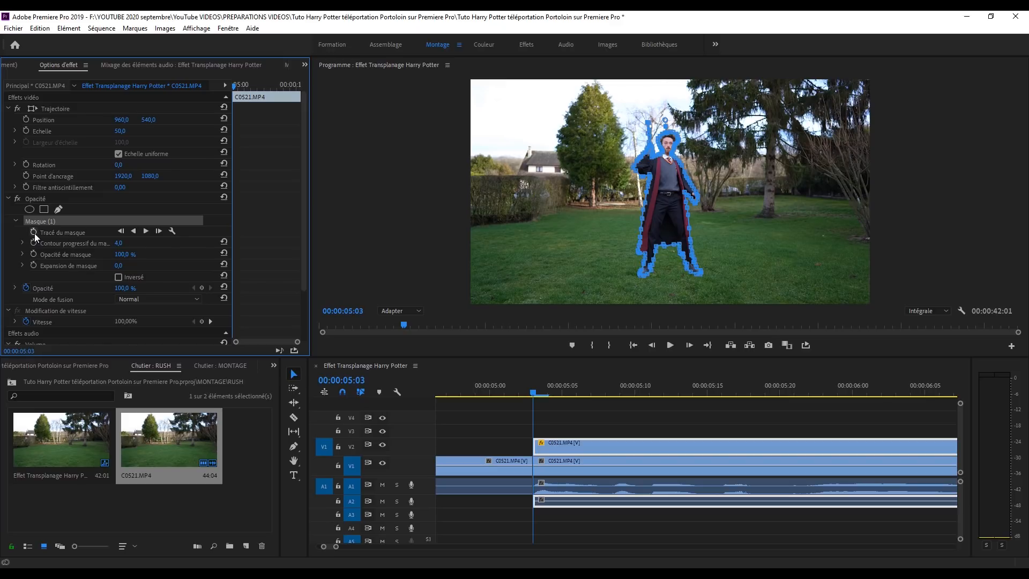
{"action": "left_click", "coordinate": [34, 233]}
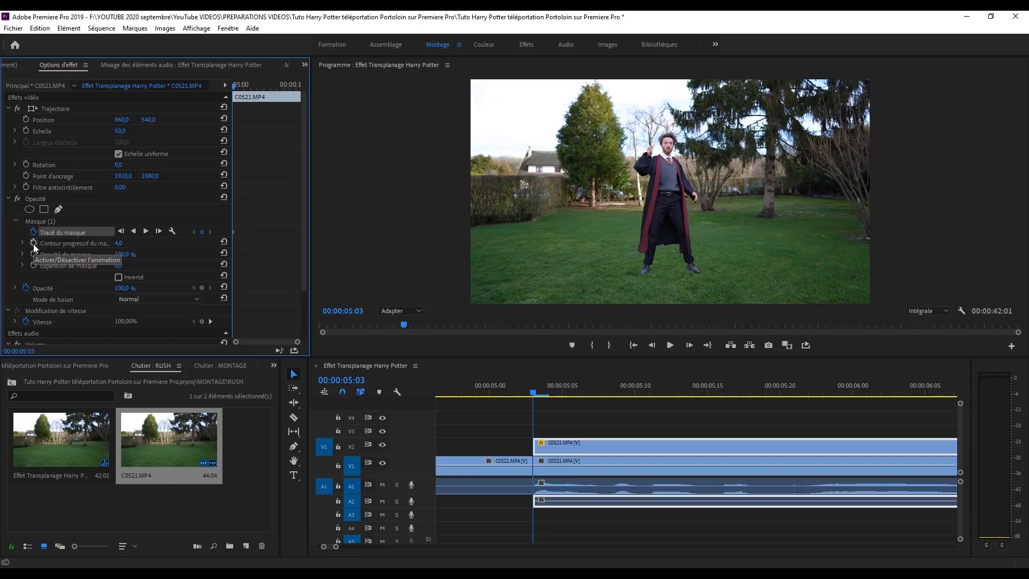
{"action": "left_click", "coordinate": [33, 243]}
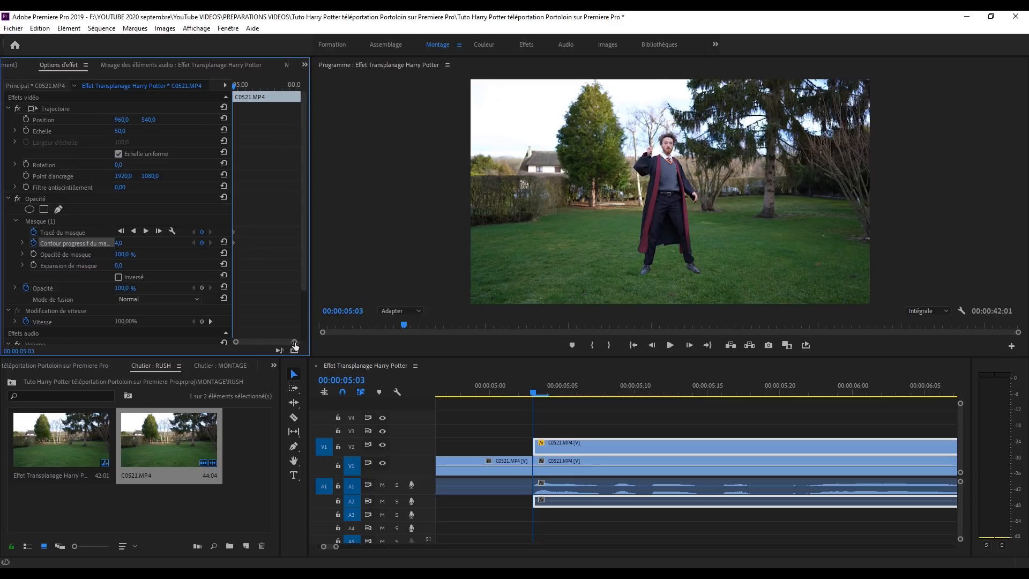
Advance to 00:00:05:04, show the V2 clip's mask at 400% zoom around the head, and save the project
{"action": "left_click", "coordinate": [690, 348]}
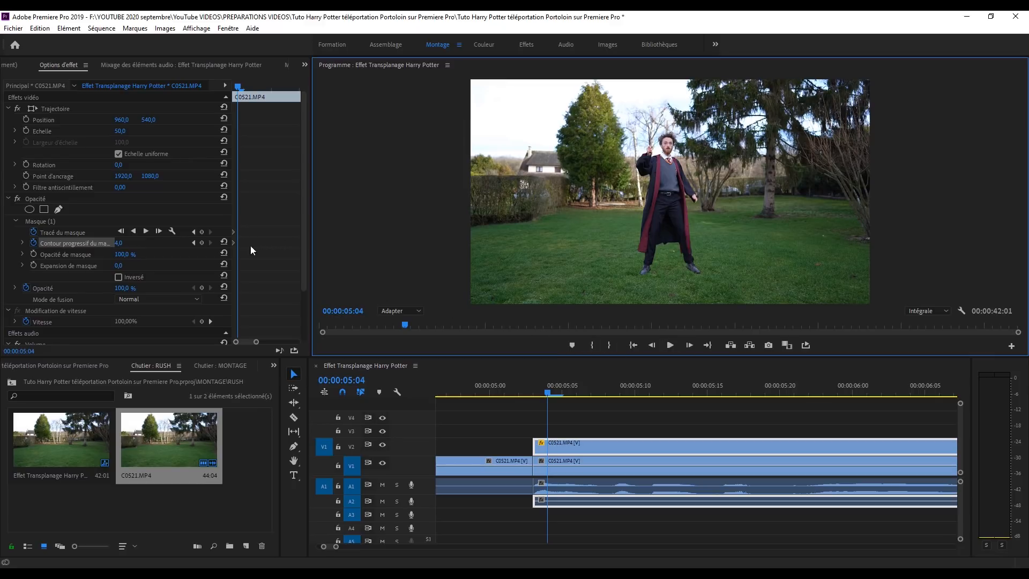
{"action": "left_click", "coordinate": [393, 312]}
{"action": "left_click", "coordinate": [397, 418]}
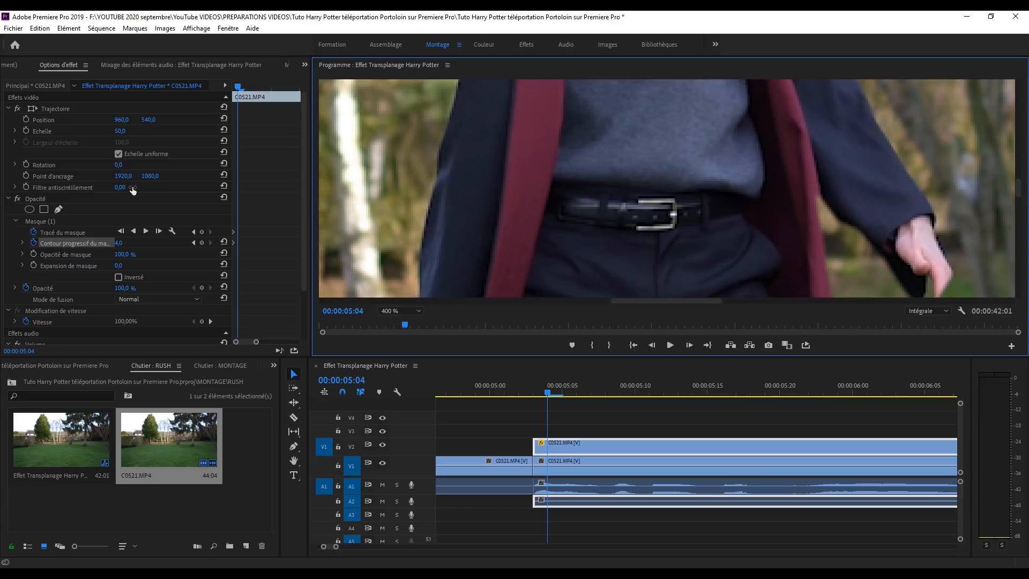
{"action": "left_click", "coordinate": [50, 224]}
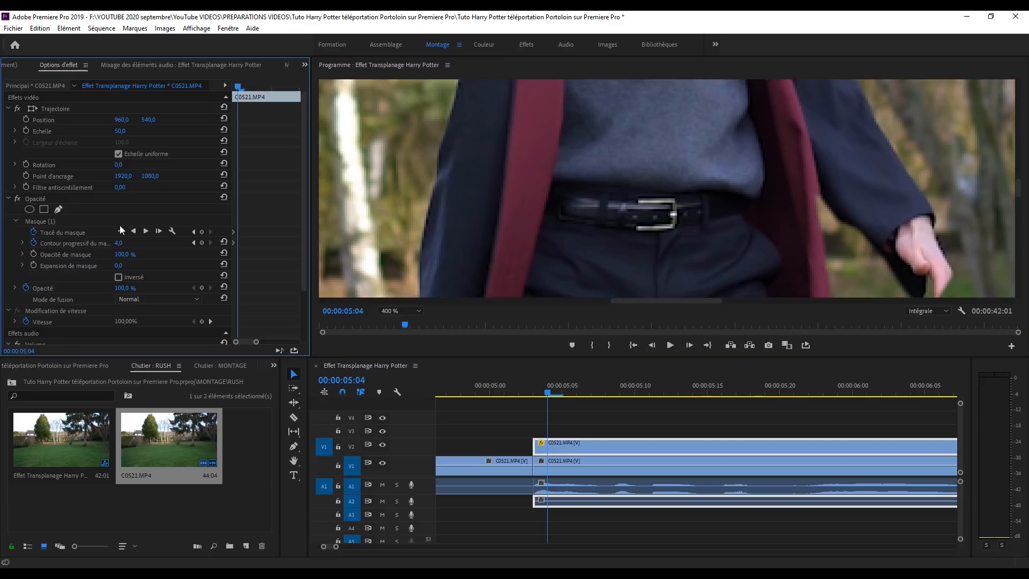
{"action": "left_click", "coordinate": [50, 221]}
{"action": "key", "text": "ctrl+s"}
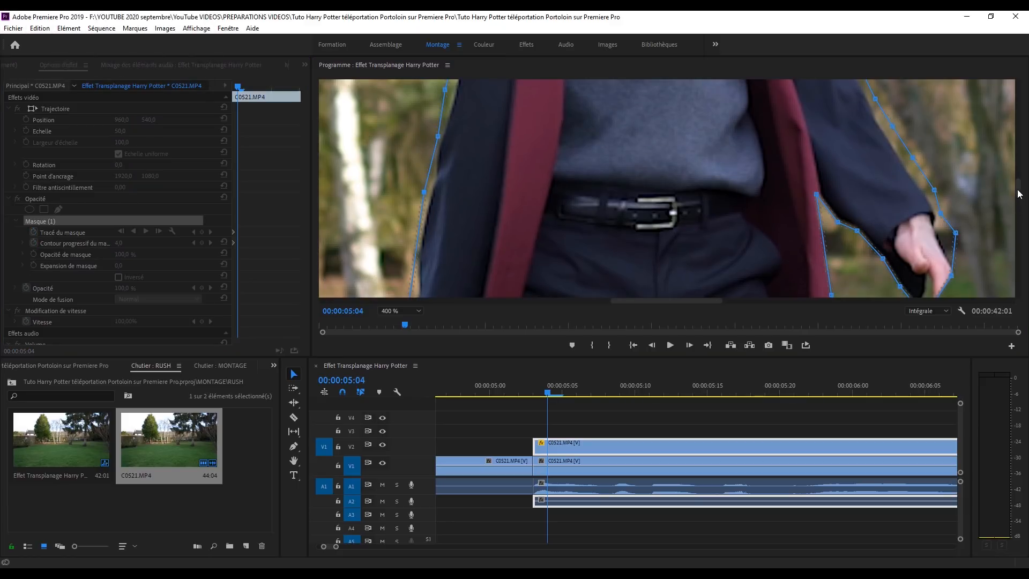
{"action": "left_click_drag", "start_coordinate": [1018, 193], "coordinate": [1018, 191]}
{"action": "left_click_drag", "start_coordinate": [1019, 192], "coordinate": [1017, 146]}
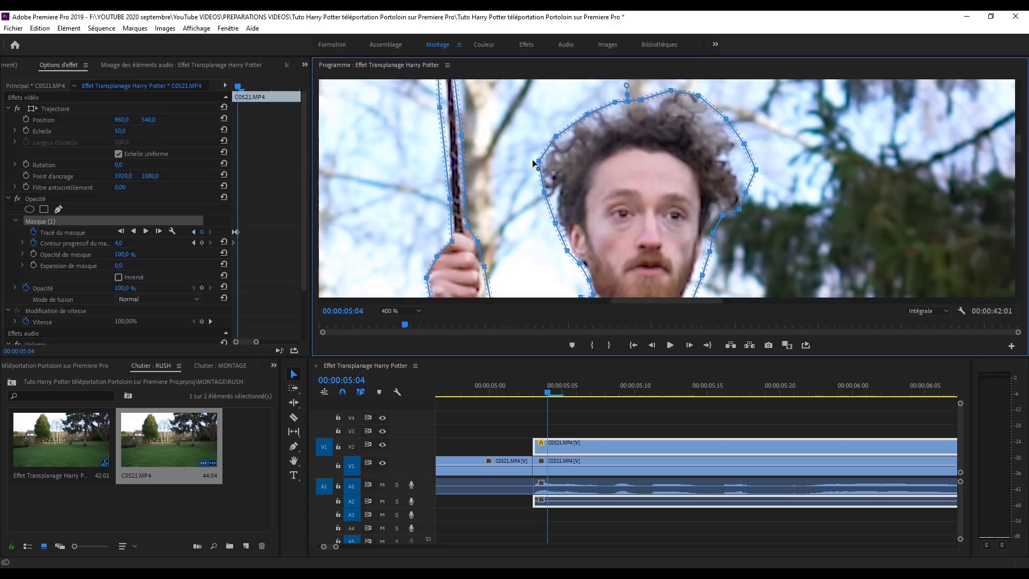
Adjust the mask points at 00:00:05:04 to follow the wizard's head, wand hand and robe
{"action": "left_click_drag", "start_coordinate": [537, 162], "coordinate": [543, 163]}
{"action": "key", "text": "h"}
{"action": "left_click_drag", "start_coordinate": [541, 161], "coordinate": [632, 207]}
{"action": "left_click_drag", "start_coordinate": [455, 252], "coordinate": [482, 107]}
{"action": "key", "text": "p"}
{"action": "key", "text": "h"}
{"action": "left_click_drag", "start_coordinate": [504, 274], "coordinate": [514, 179]}
{"action": "left_click_drag", "start_coordinate": [541, 279], "coordinate": [521, 209]}
{"action": "key", "text": "h"}
{"action": "left_click_drag", "start_coordinate": [621, 161], "coordinate": [501, 272]}
Move to 00:00:05:05 and refit the mask around the legs, hem and right-hand edge of the robe
{"action": "key", "text": "Right"}
{"action": "left_click_drag", "start_coordinate": [718, 290], "coordinate": [716, 266]}
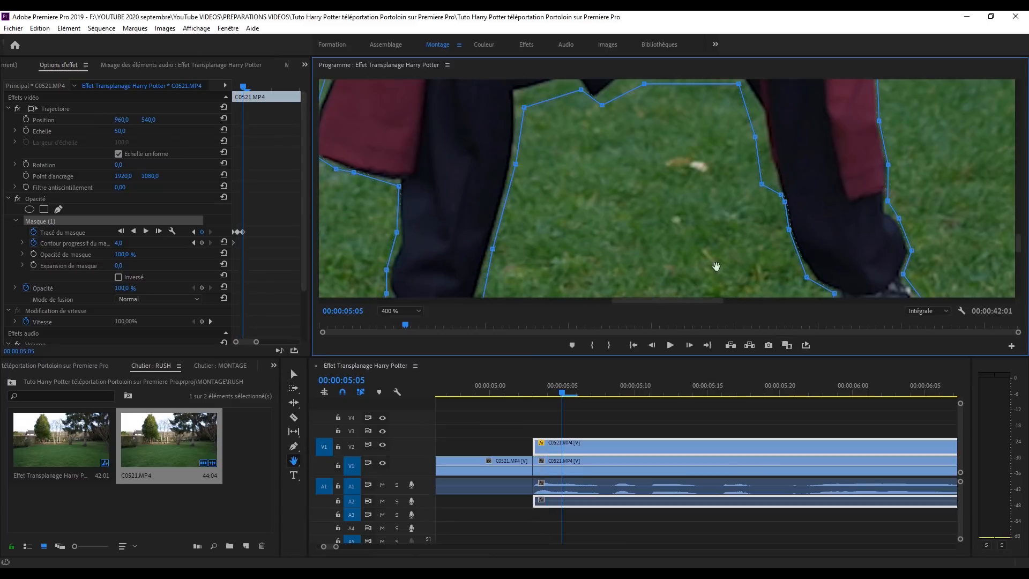
{"action": "left_click_drag", "start_coordinate": [716, 225], "coordinate": [718, 268]}
{"action": "key", "text": "p"}
{"action": "left_click_drag", "start_coordinate": [723, 136], "coordinate": [742, 129]}
{"action": "key", "text": "h"}
{"action": "left_click_drag", "start_coordinate": [708, 246], "coordinate": [563, 97]}
{"action": "left_click_drag", "start_coordinate": [718, 91], "coordinate": [673, 290]}
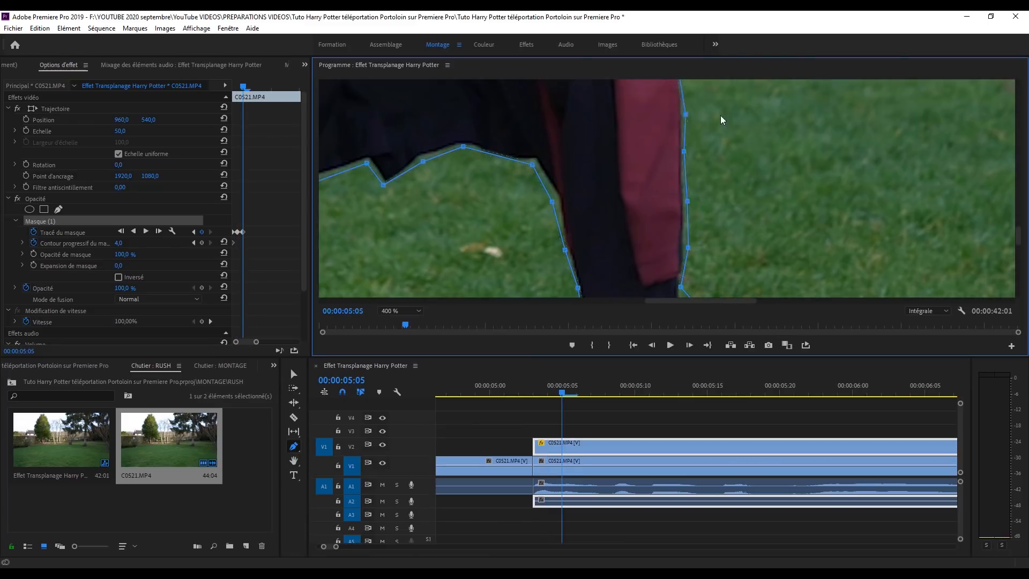
{"action": "left_click_drag", "start_coordinate": [721, 120], "coordinate": [740, 292]}
{"action": "left_click_drag", "start_coordinate": [739, 91], "coordinate": [759, 293]}
{"action": "key", "text": "p"}
{"action": "left_click_drag", "start_coordinate": [762, 218], "coordinate": [766, 234]}
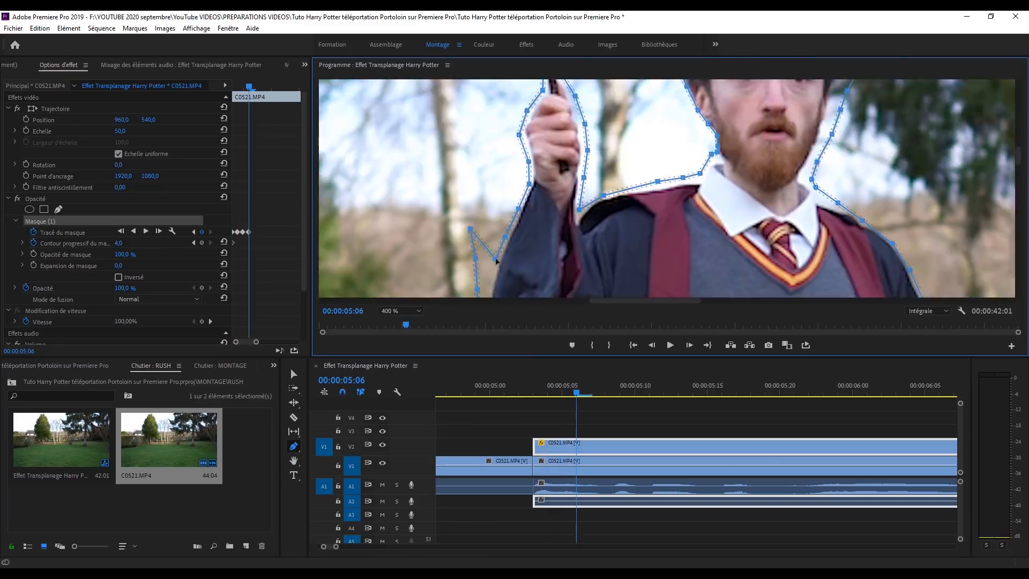
Refit the mask at 00:00:05:06 along the raised sleeve, the robe and the hem between the legs
{"action": "key", "text": "h"}
{"action": "left_click_drag", "start_coordinate": [485, 290], "coordinate": [491, 166]}
{"action": "left_click_drag", "start_coordinate": [478, 264], "coordinate": [485, 88]}
{"action": "left_click_drag", "start_coordinate": [573, 225], "coordinate": [523, 85]}
{"action": "key", "text": "p"}
{"action": "left_click_drag", "start_coordinate": [740, 154], "coordinate": [731, 158]}
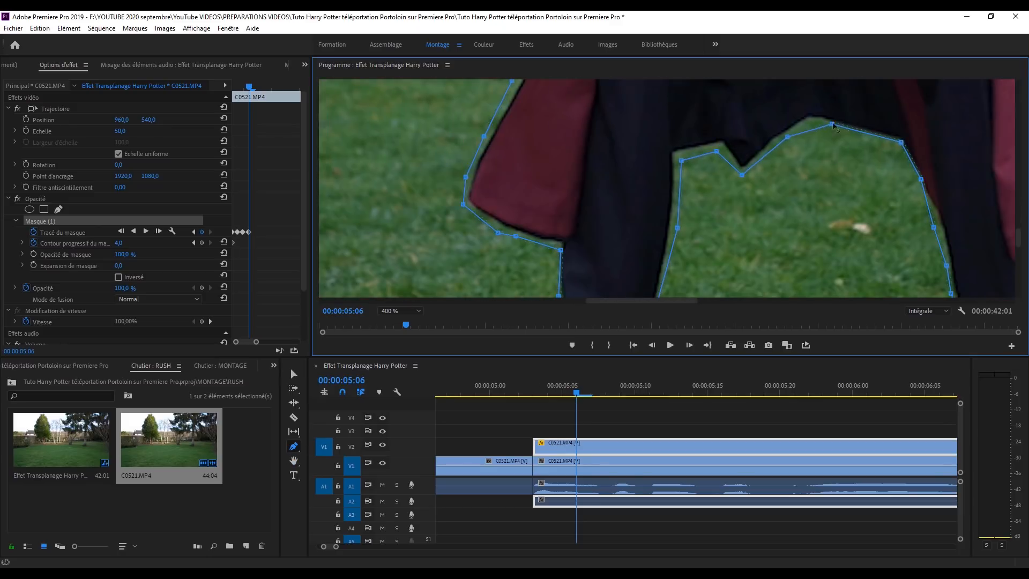
{"action": "key", "text": "h"}
{"action": "left_click_drag", "start_coordinate": [691, 268], "coordinate": [616, 89]}
{"action": "left_click_drag", "start_coordinate": [606, 205], "coordinate": [772, 180]}
Advance to 00:00:05:07 and realign the mask outline with the wizard's silhouette
{"action": "key", "text": "Right"}
{"action": "key", "text": "p"}
{"action": "key", "text": "h"}
{"action": "left_click_drag", "start_coordinate": [804, 97], "coordinate": [624, 278]}
{"action": "left_click_drag", "start_coordinate": [670, 91], "coordinate": [695, 228]}
{"action": "key", "text": "p"}
{"action": "key", "text": "h"}
{"action": "left_click_drag", "start_coordinate": [772, 145], "coordinate": [643, 86]}
Realign the mask outline with the wizard on the next two frames, 00:00:05:08 and 00:00:05:09
{"action": "left_click", "coordinate": [689, 345]}
{"action": "left_click_drag", "start_coordinate": [609, 220], "coordinate": [638, 292]}
{"action": "key", "text": "p"}
{"action": "left_click", "coordinate": [690, 345]}
{"action": "left_click_drag", "start_coordinate": [761, 247], "coordinate": [765, 250]}
{"action": "key", "text": "h"}
{"action": "left_click_drag", "start_coordinate": [772, 101], "coordinate": [783, 246]}
{"action": "left_click_drag", "start_coordinate": [670, 102], "coordinate": [728, 252]}
{"action": "left_click_drag", "start_coordinate": [378, 86], "coordinate": [634, 205]}
{"action": "key", "text": "p"}
Continue the mask keyframes frame by frame to 00:00:05:12, fit the whole frame in the preview and deselect the clip
{"action": "key", "text": "Right"}
{"action": "key", "text": "Right"}
{"action": "key", "text": "Right"}
{"action": "left_click", "coordinate": [401, 311]}
{"action": "left_click", "coordinate": [406, 322]}
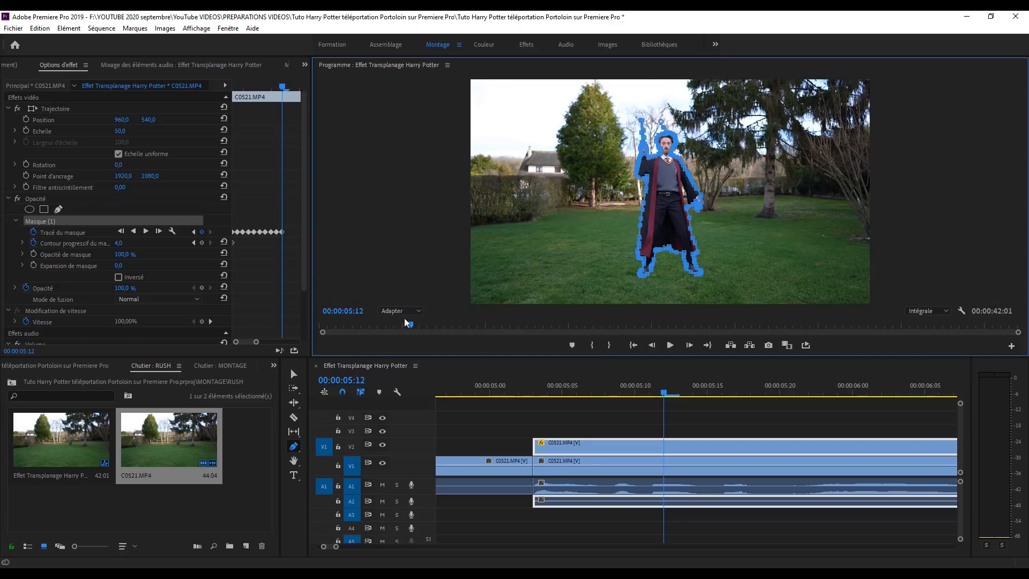
{"action": "left_click", "coordinate": [712, 426]}
{"action": "key", "text": "v"}
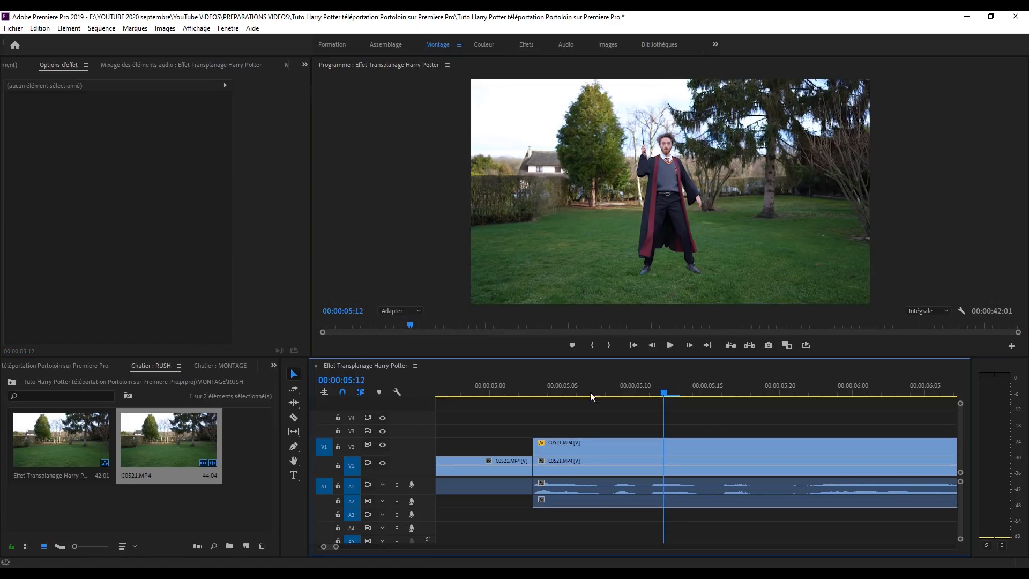
Play back the section from 00:00:05:03 several times to check the animated mask
{"action": "left_click", "coordinate": [529, 393]}
{"action": "key", "text": "space"}
{"action": "left_click_drag", "start_coordinate": [551, 387], "coordinate": [533, 398]}
{"action": "key", "text": "space"}
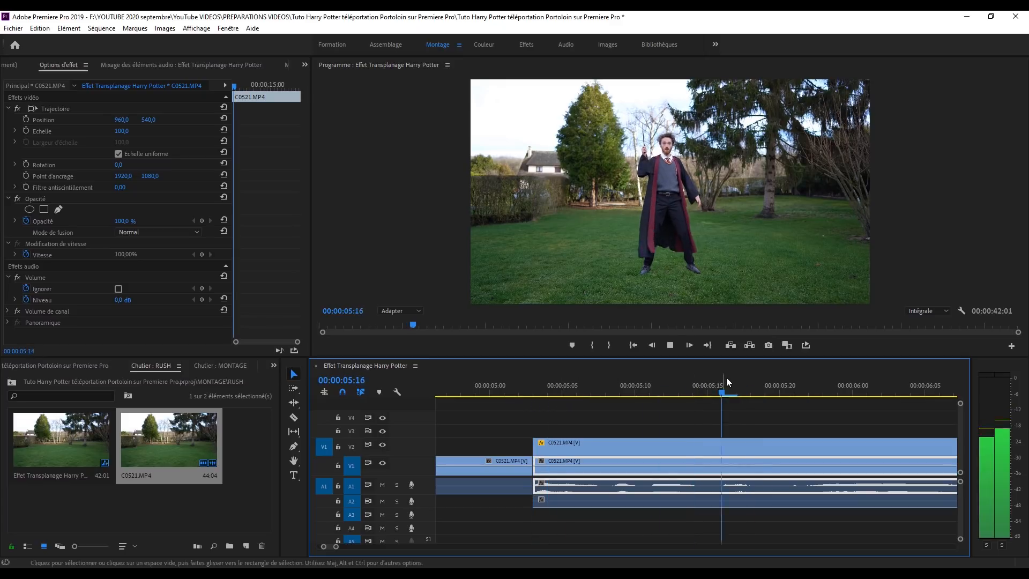
{"action": "key", "text": "space"}
{"action": "left_click", "coordinate": [517, 393]}
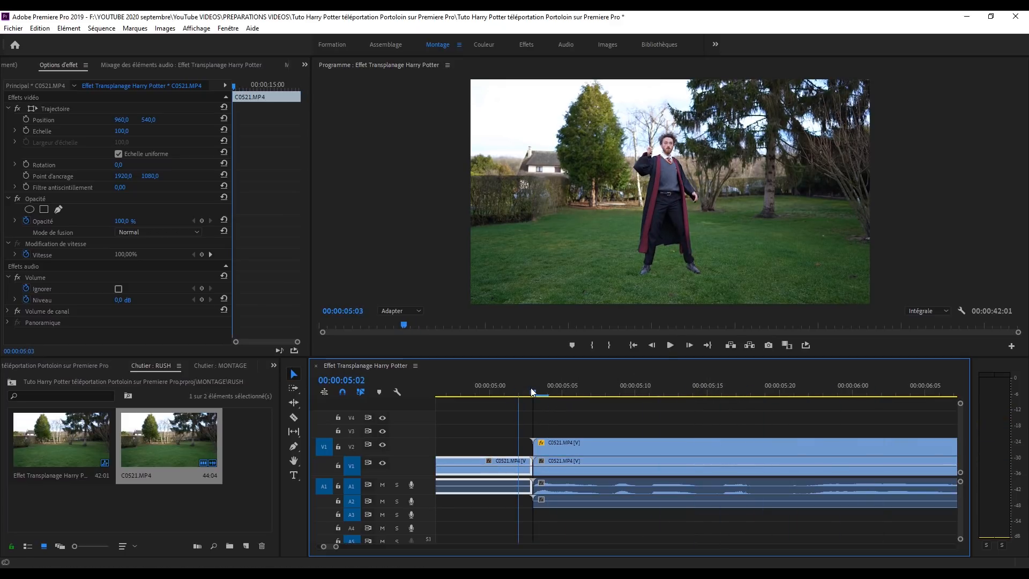
{"action": "key", "text": "space"}
{"action": "left_click_drag", "start_coordinate": [581, 391], "coordinate": [554, 389]}
{"action": "key", "text": "shift+Left"}
{"action": "key", "text": "space"}
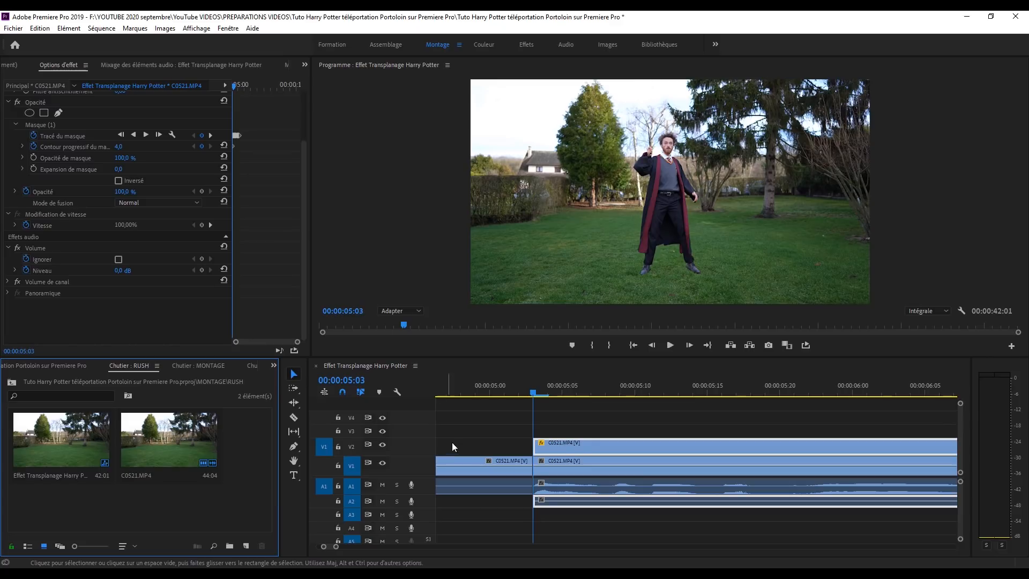
Nest the masked V2 clip into its own sequence under the suggested name
{"action": "left_click", "coordinate": [591, 446]}
{"action": "right_click", "coordinate": [591, 446]}
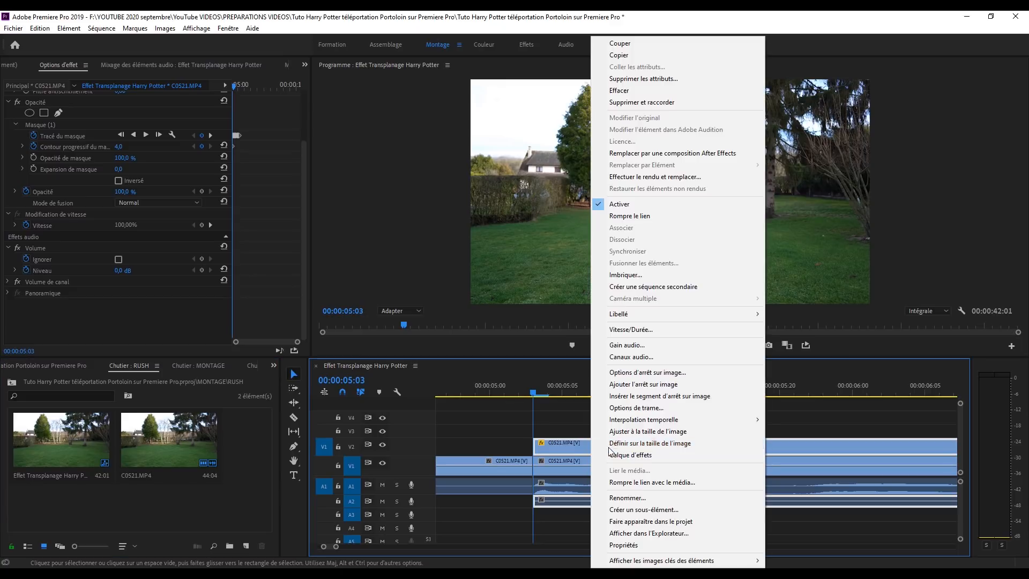
{"action": "left_click", "coordinate": [645, 274]}
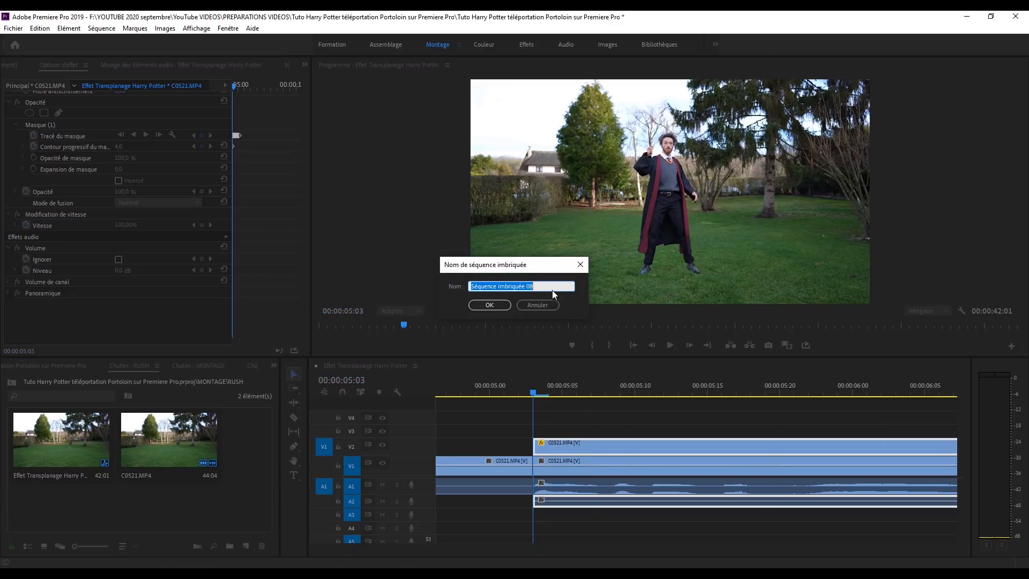
{"action": "left_click", "coordinate": [490, 305]}
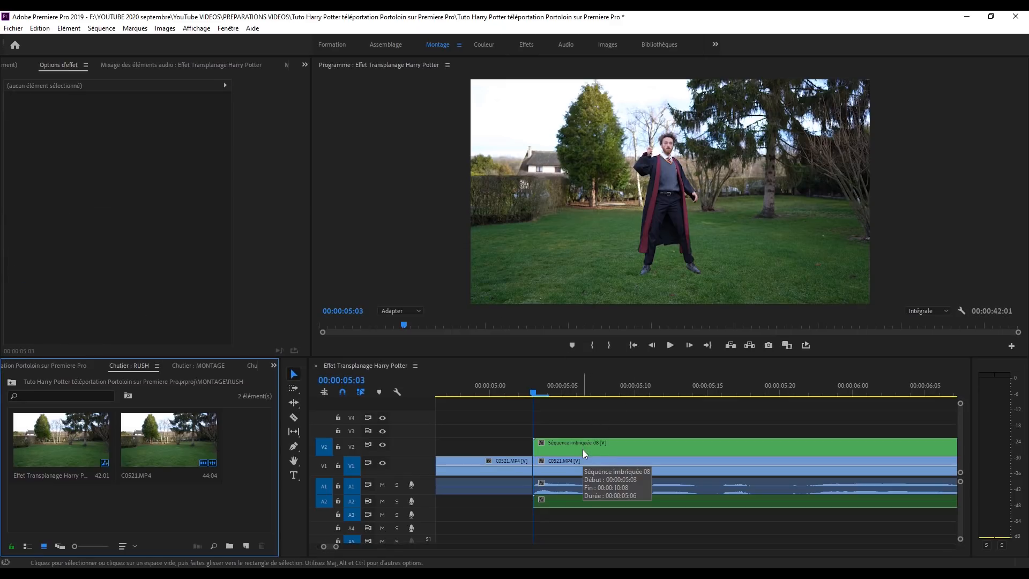
Apply the Tourbillon distortion effect to the nested sequence on V2
{"action": "left_click", "coordinate": [567, 452]}
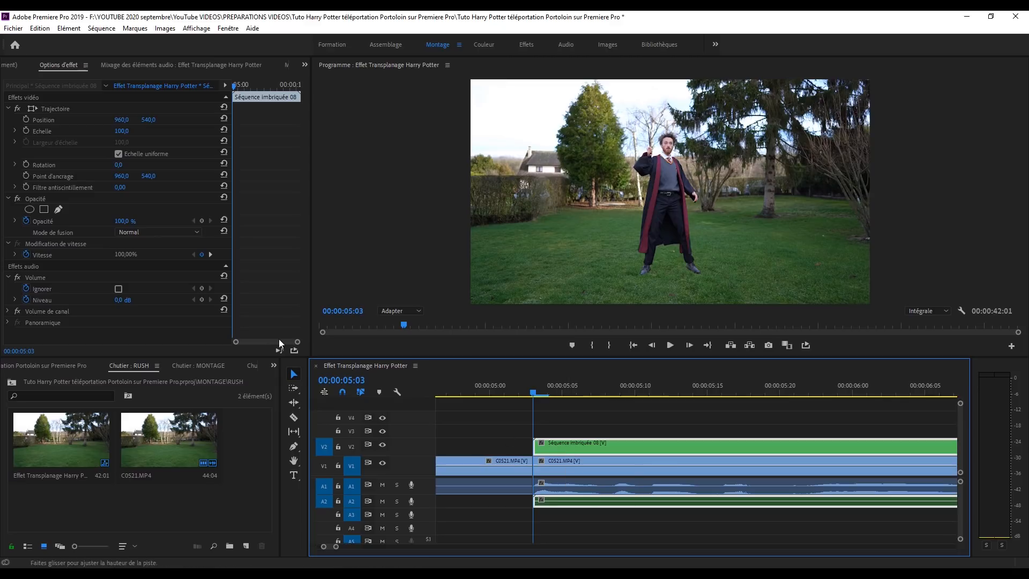
{"action": "left_click", "coordinate": [274, 366]}
{"action": "left_click", "coordinate": [287, 472]}
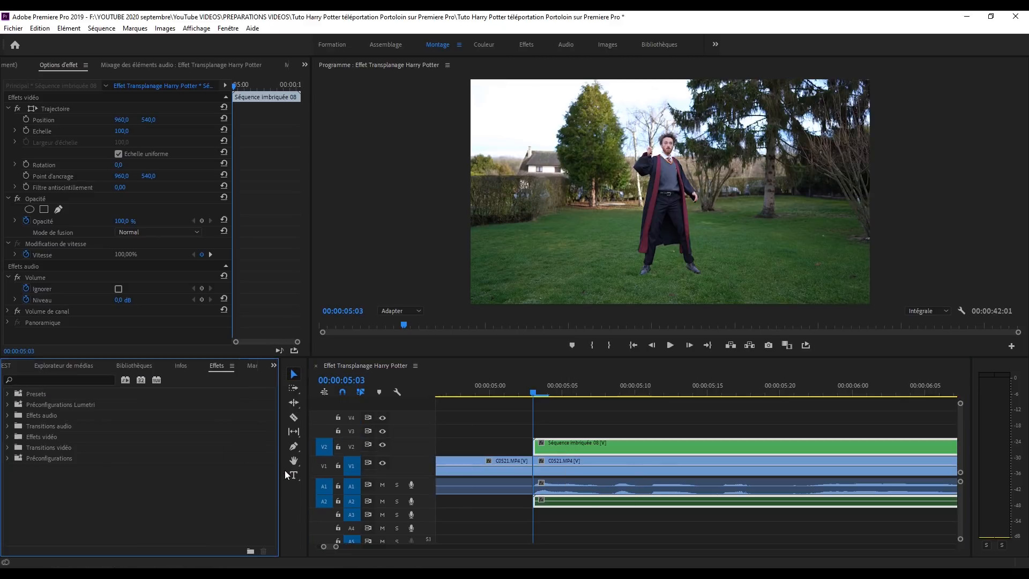
{"action": "left_click", "coordinate": [8, 437]}
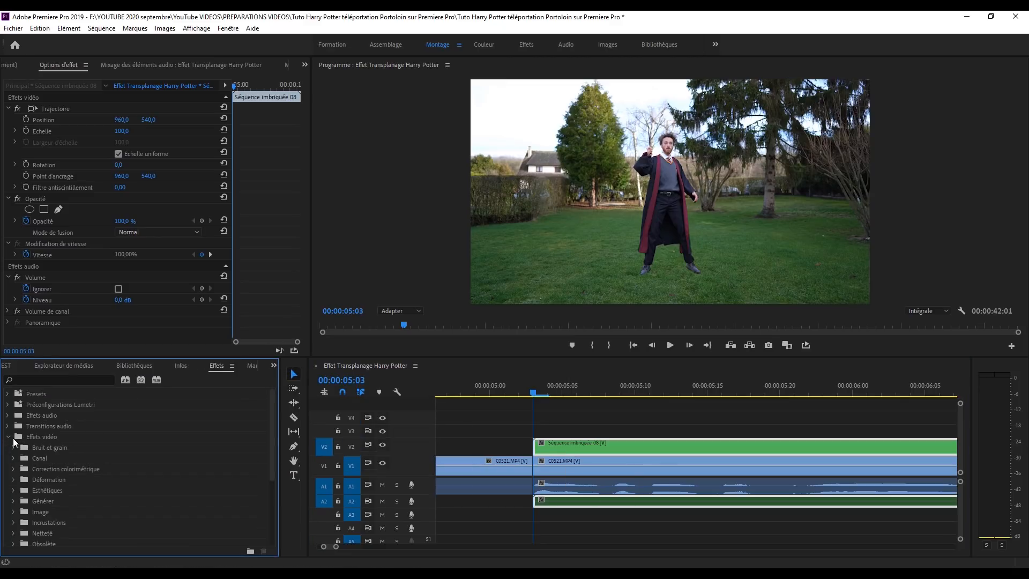
{"action": "scroll", "coordinate": [88, 474], "scroll_direction": "down", "scroll_amount": 1}
{"action": "left_click", "coordinate": [17, 458]}
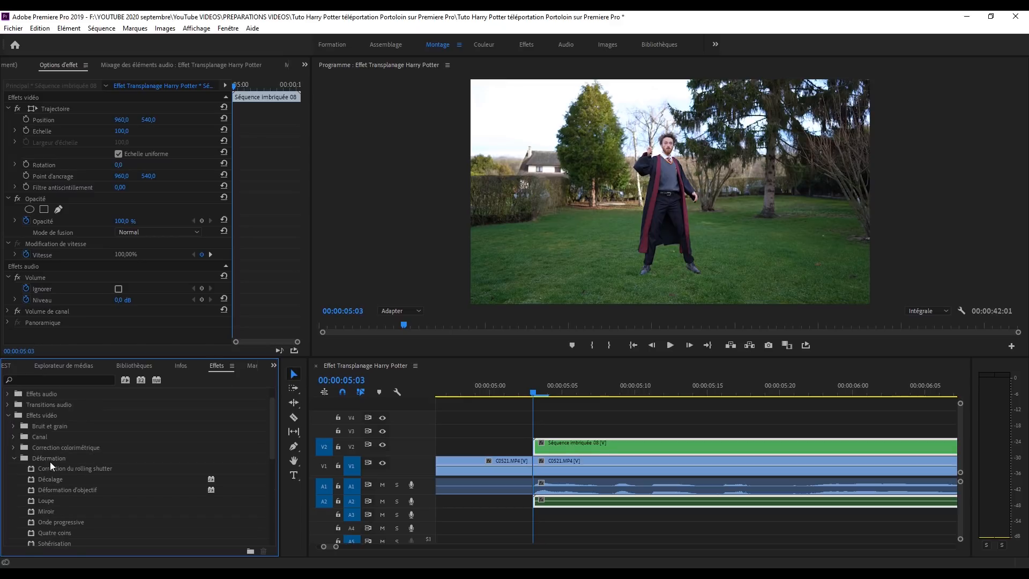
{"action": "scroll", "coordinate": [69, 463], "scroll_direction": "down", "scroll_amount": 3}
{"action": "left_click_drag", "start_coordinate": [58, 499], "coordinate": [568, 446]}
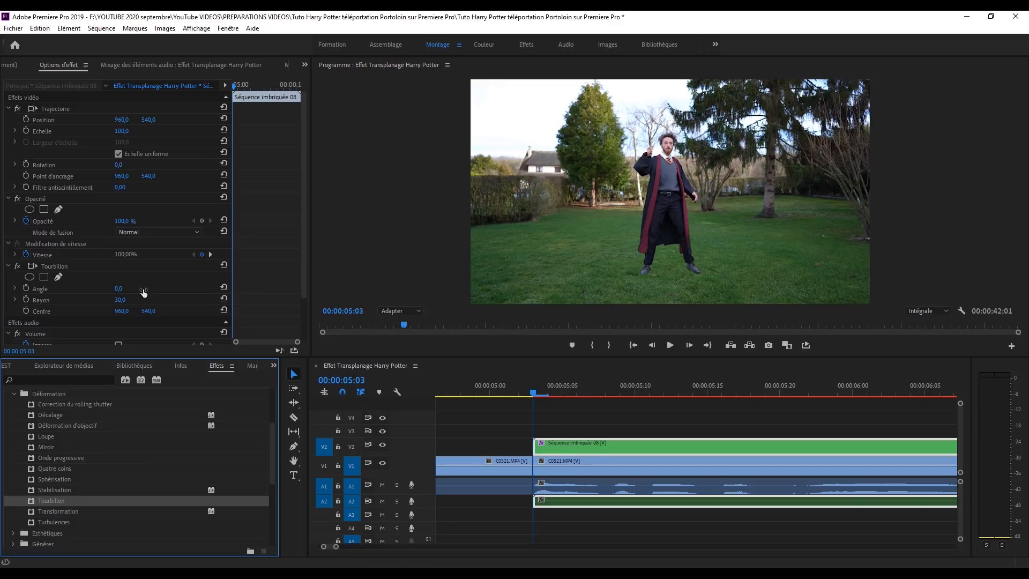
Try out the Tourbillon effect's Angle up to 249° and shift its Centre sideways, and reset the effect
{"action": "left_click_drag", "start_coordinate": [119, 289], "coordinate": [343, 289]}
{"action": "left_click", "coordinate": [224, 288]}
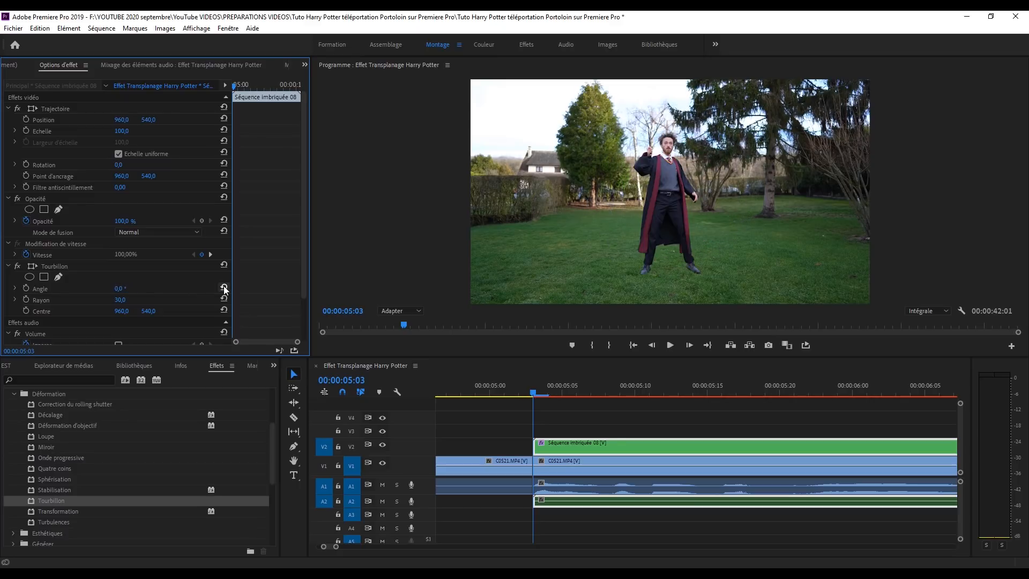
{"action": "left_click", "coordinate": [161, 286]}
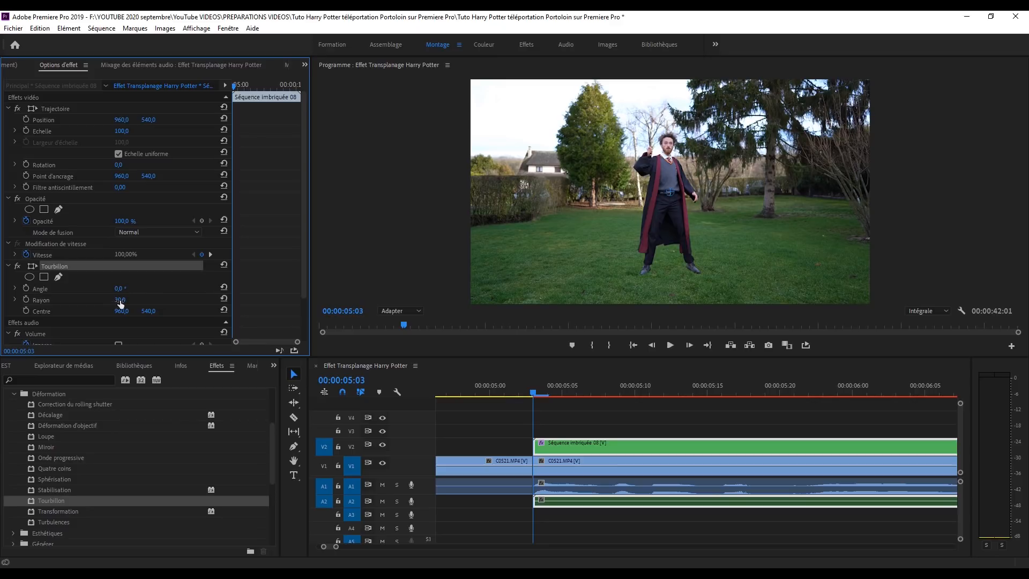
{"action": "left_click_drag", "start_coordinate": [121, 290], "coordinate": [181, 312]}
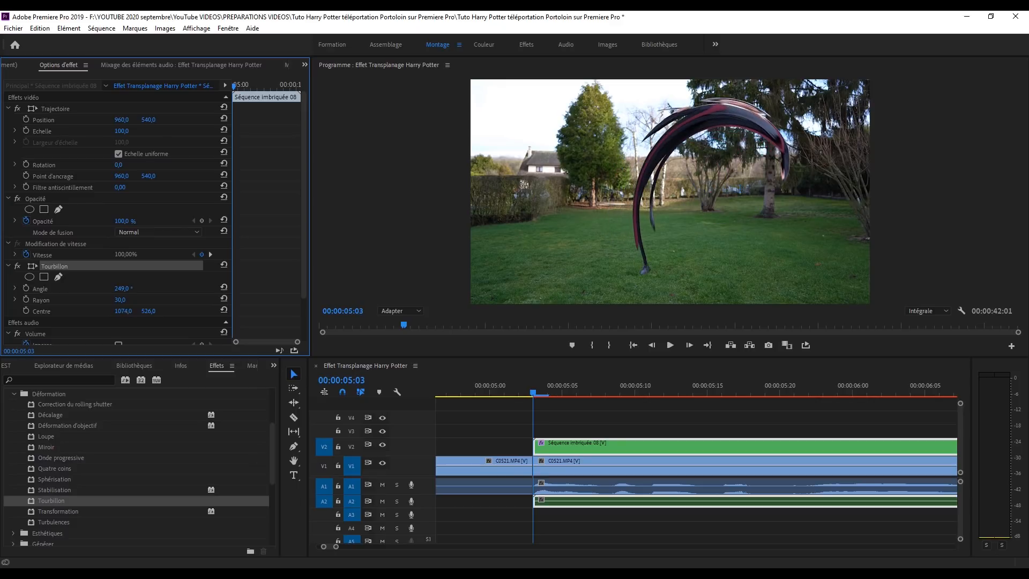
{"action": "left_click_drag", "start_coordinate": [0, 311], "coordinate": [168, 311]}
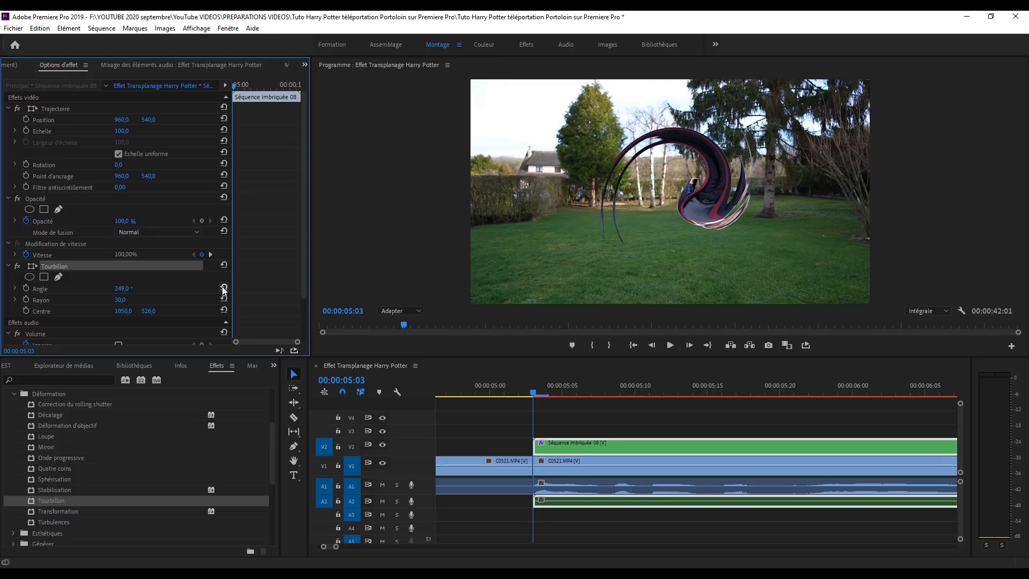
{"action": "left_click", "coordinate": [224, 265]}
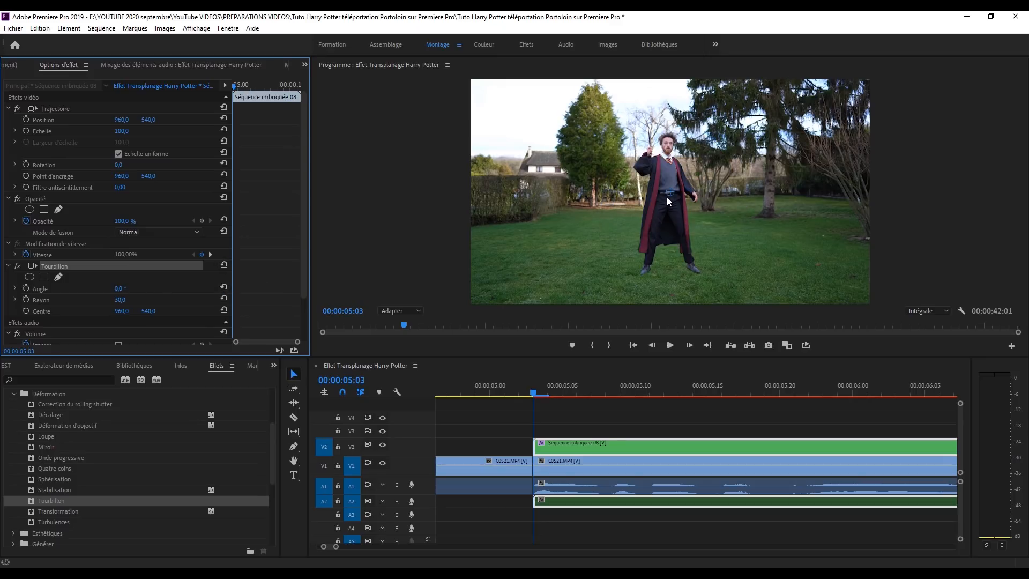
Move the Tourbillon Centre to the wizard's upper body at 868,5, 350,5 and start Angle keyframes at 00:00:05:03
{"action": "left_click_drag", "start_coordinate": [669, 198], "coordinate": [652, 159]}
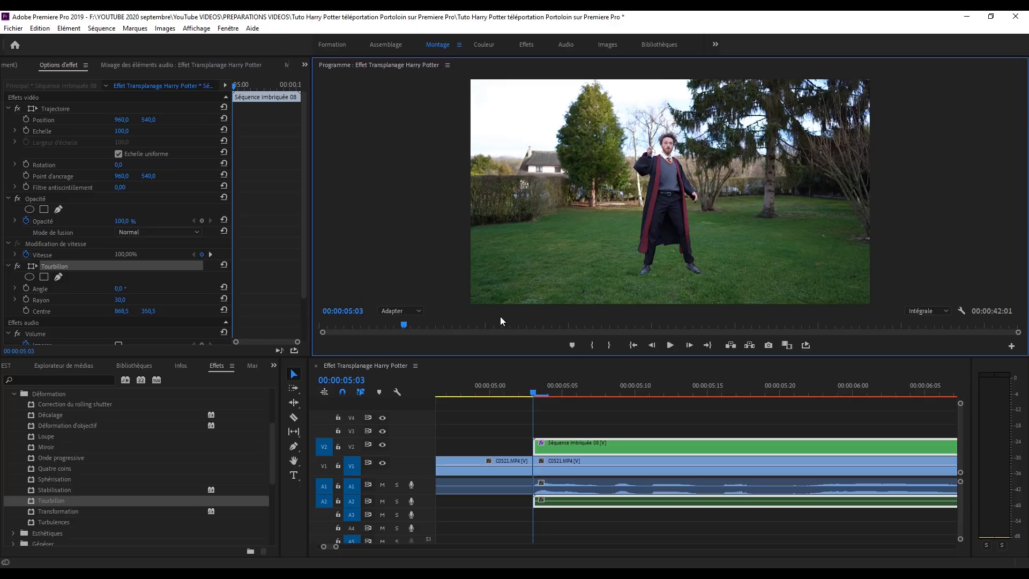
{"action": "left_click", "coordinate": [25, 290]}
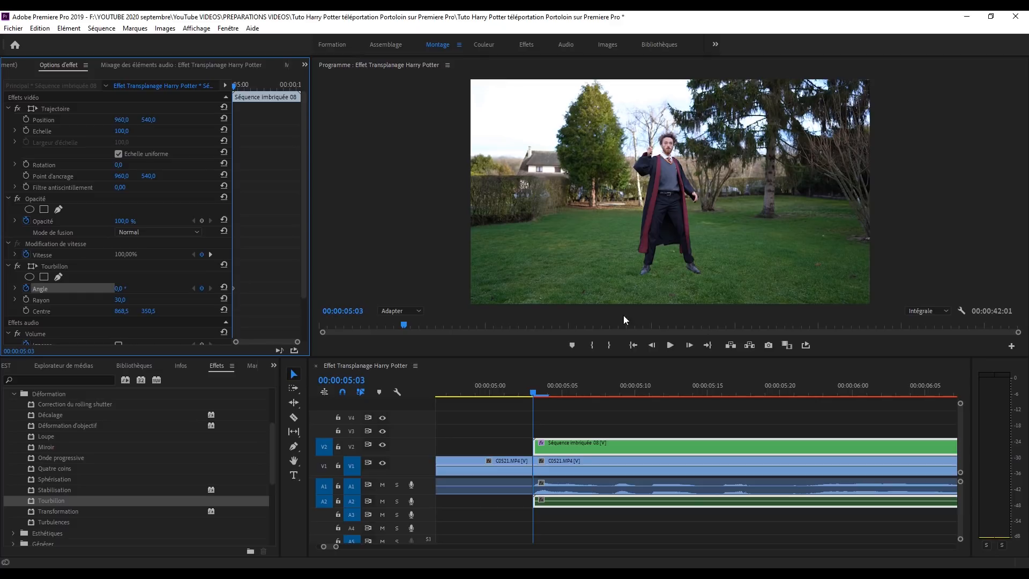
Advance 15 frames to 00:00:05:18 and set the Tourbillon Angle to 2x262,0° there
{"action": "left_click", "coordinate": [694, 349]}
{"action": "left_click", "coordinate": [693, 348]}
{"action": "left_click", "coordinate": [690, 345]}
{"action": "left_click", "coordinate": [690, 345]}
{"action": "left_click", "coordinate": [690, 345]}
{"action": "left_click", "coordinate": [689, 345]}
{"action": "left_click", "coordinate": [690, 345]}
{"action": "left_click", "coordinate": [693, 349]}
{"action": "left_click", "coordinate": [694, 348]}
{"action": "left_click", "coordinate": [694, 348]}
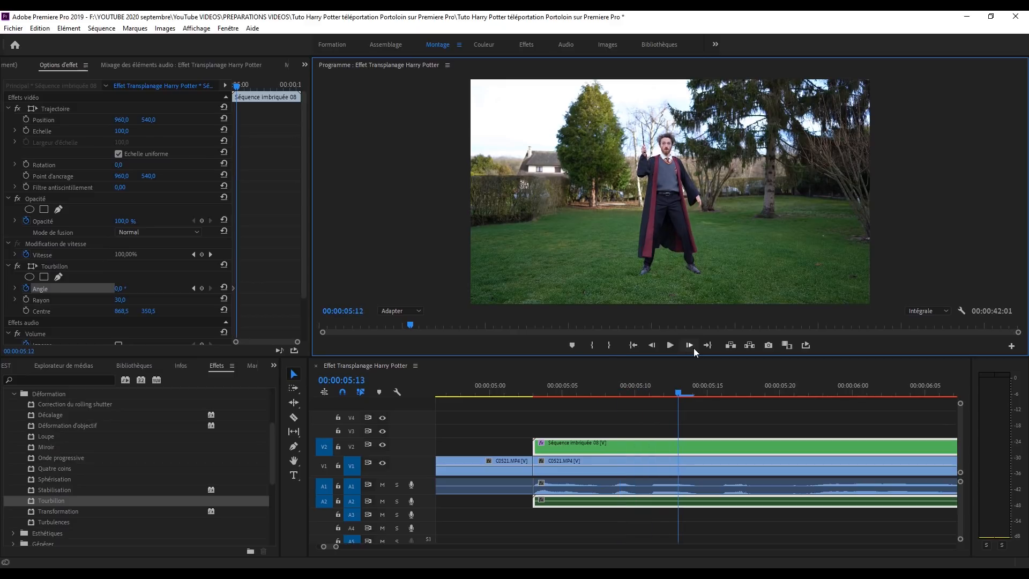
{"action": "left_click", "coordinate": [693, 348]}
{"action": "left_click", "coordinate": [694, 348]}
{"action": "left_click", "coordinate": [693, 348]}
{"action": "left_click", "coordinate": [693, 348]}
{"action": "left_click", "coordinate": [694, 348]}
{"action": "left_click_drag", "start_coordinate": [119, 291], "coordinate": [646, 291]}
Play back the swirl animation from its start and return to 00:00:05:03
{"action": "left_click_drag", "start_coordinate": [252, 90], "coordinate": [197, 91]}
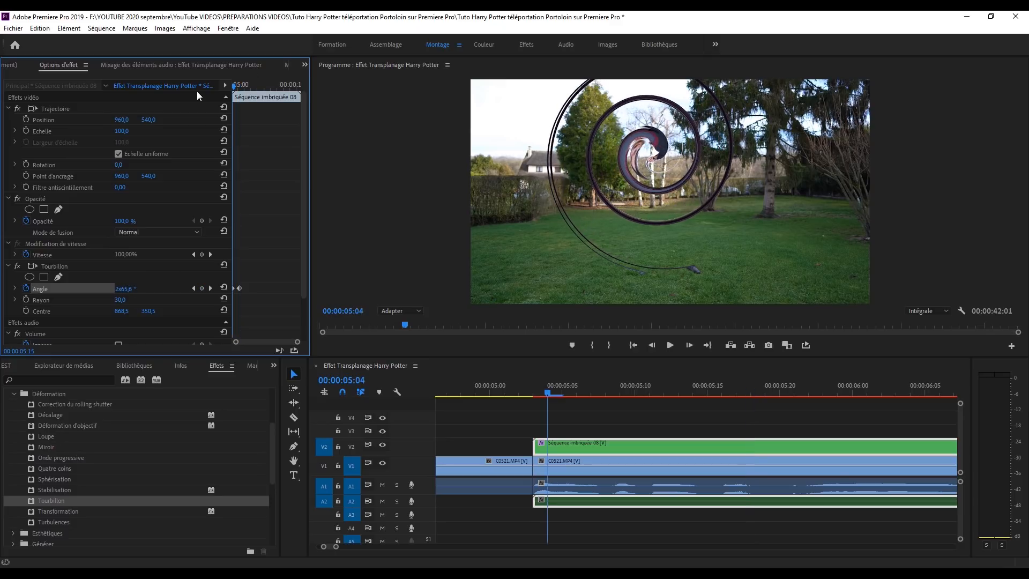
{"action": "key", "text": "space"}
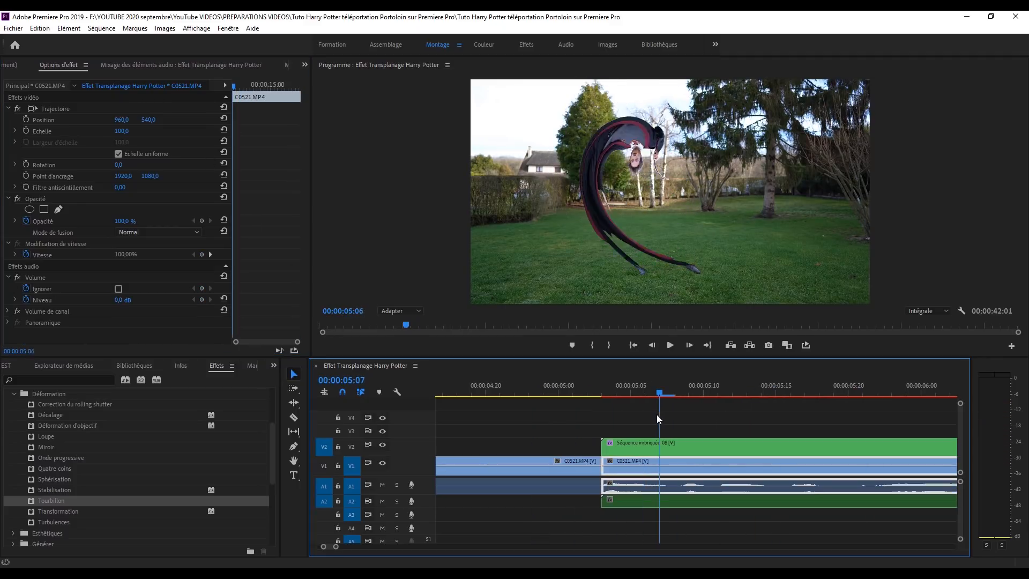
{"action": "left_click_drag", "start_coordinate": [657, 414], "coordinate": [602, 417]}
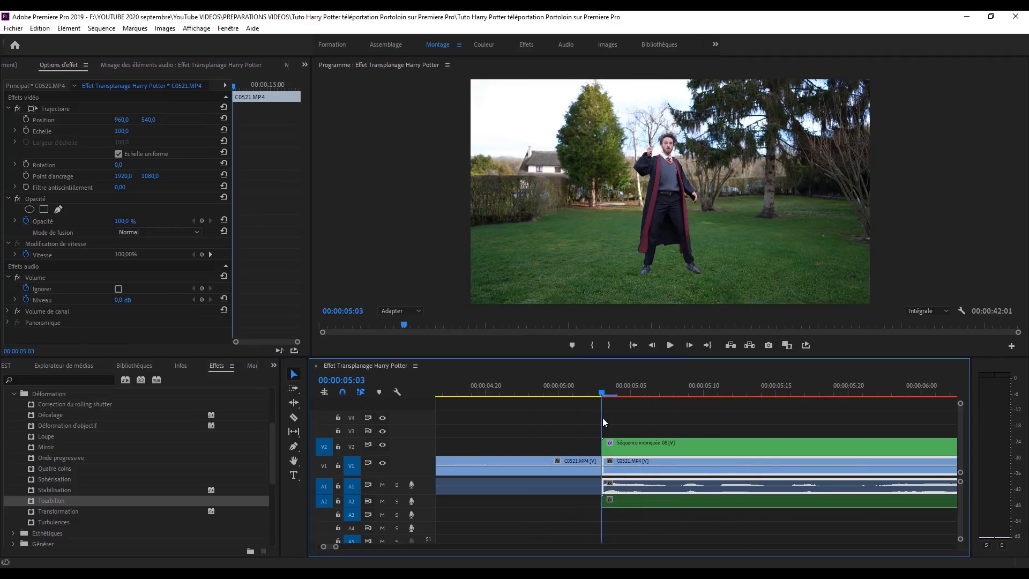
Apply the Flou directionnel effect from the Netteté group to the nested sequence on V2
{"action": "left_click", "coordinate": [14, 393]}
{"action": "scroll", "coordinate": [24, 475], "scroll_direction": "up", "scroll_amount": 1}
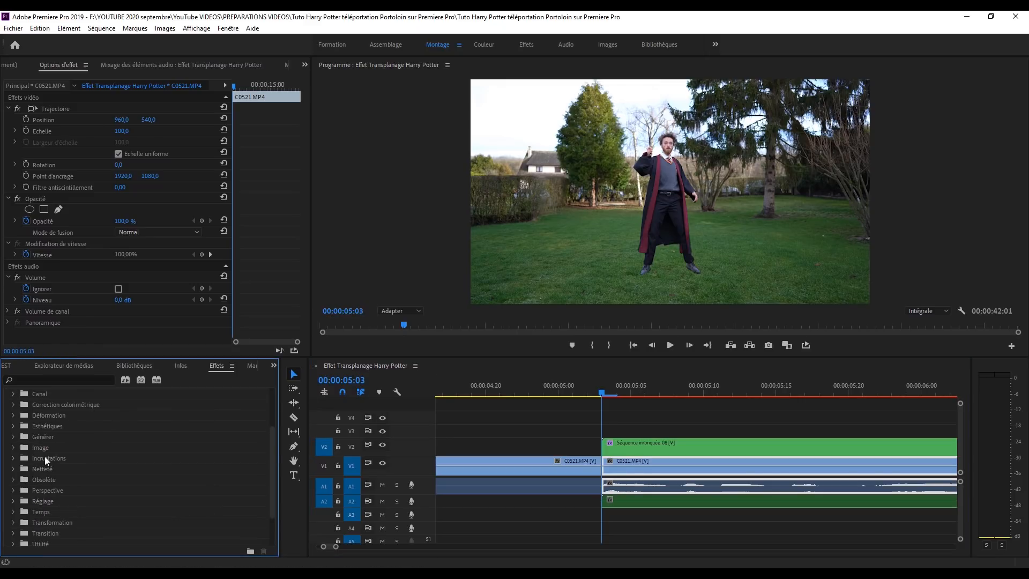
{"action": "left_click", "coordinate": [12, 469]}
{"action": "scroll", "coordinate": [92, 430], "scroll_direction": "down", "scroll_amount": 2}
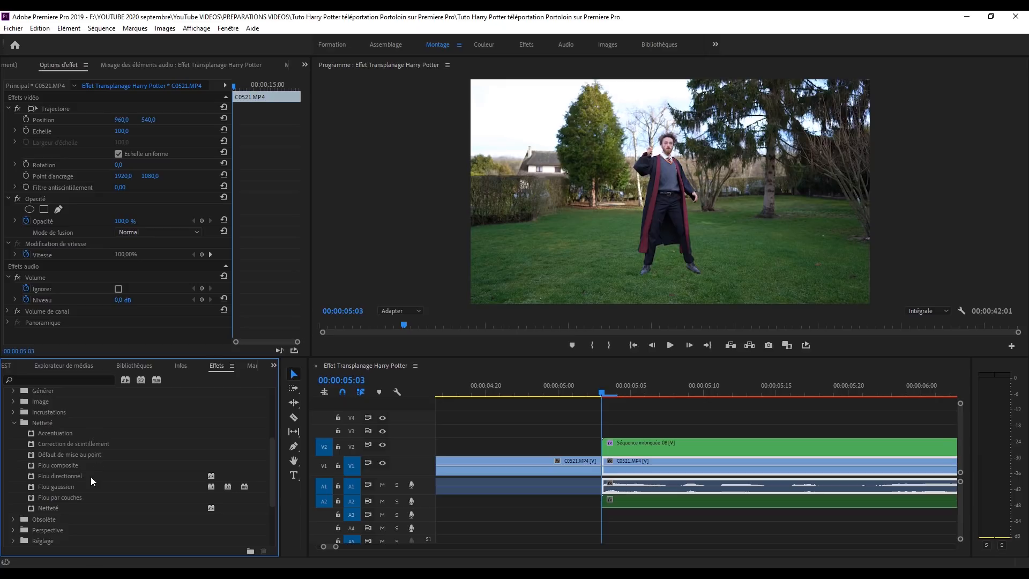
{"action": "left_click", "coordinate": [67, 478]}
{"action": "left_click_drag", "start_coordinate": [75, 477], "coordinate": [658, 450]}
{"action": "scroll", "coordinate": [264, 275], "scroll_direction": "down", "scroll_amount": 4}
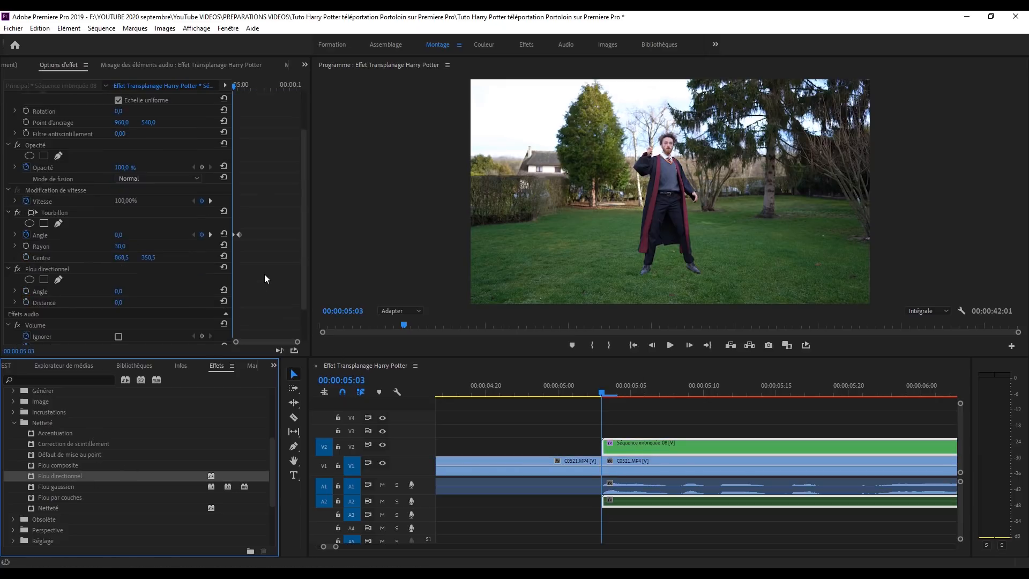
Start keyframes for the directional blur's Distance and Angle, both at 0, at 00:00:05:03
{"action": "left_click_drag", "start_coordinate": [297, 342], "coordinate": [265, 341]}
{"action": "left_click_drag", "start_coordinate": [310, 189], "coordinate": [426, 191]}
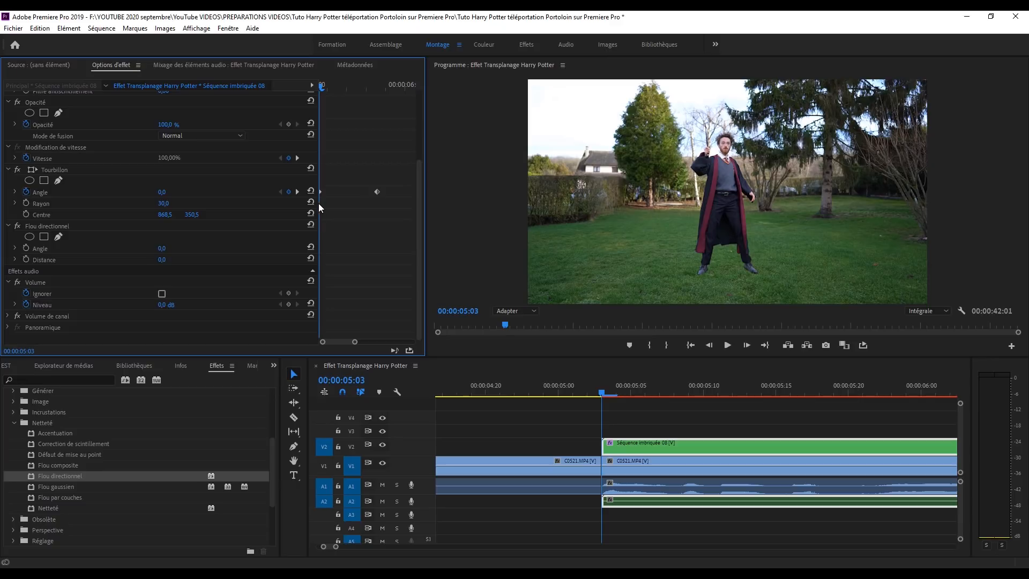
{"action": "left_click_drag", "start_coordinate": [319, 204], "coordinate": [259, 211]}
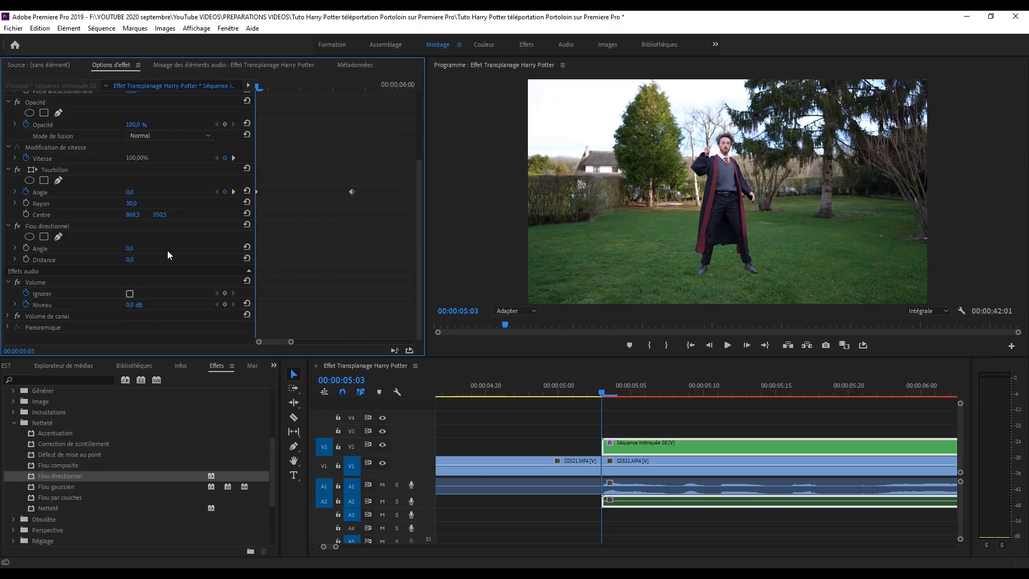
{"action": "left_click", "coordinate": [27, 260]}
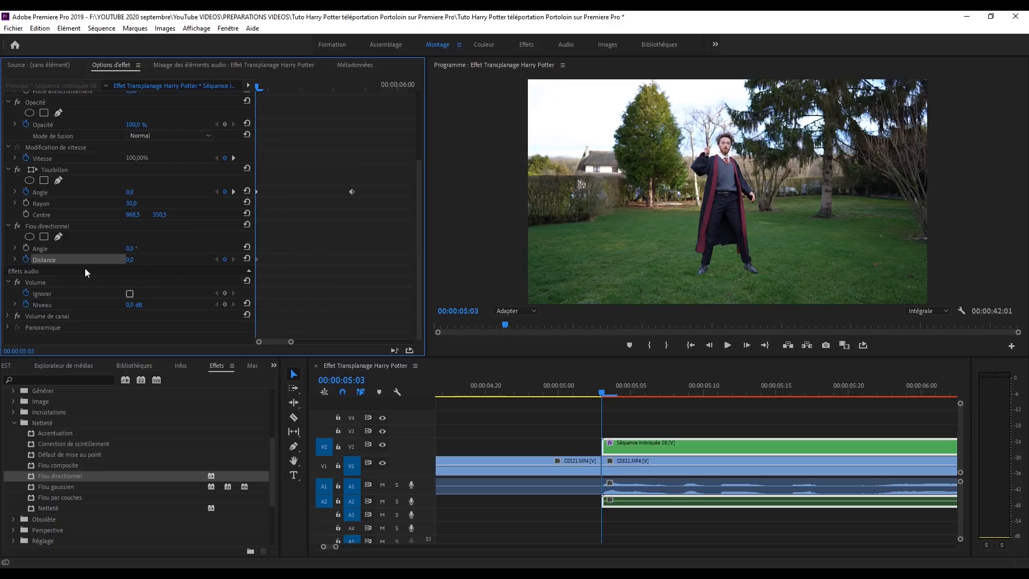
{"action": "left_click", "coordinate": [26, 248]}
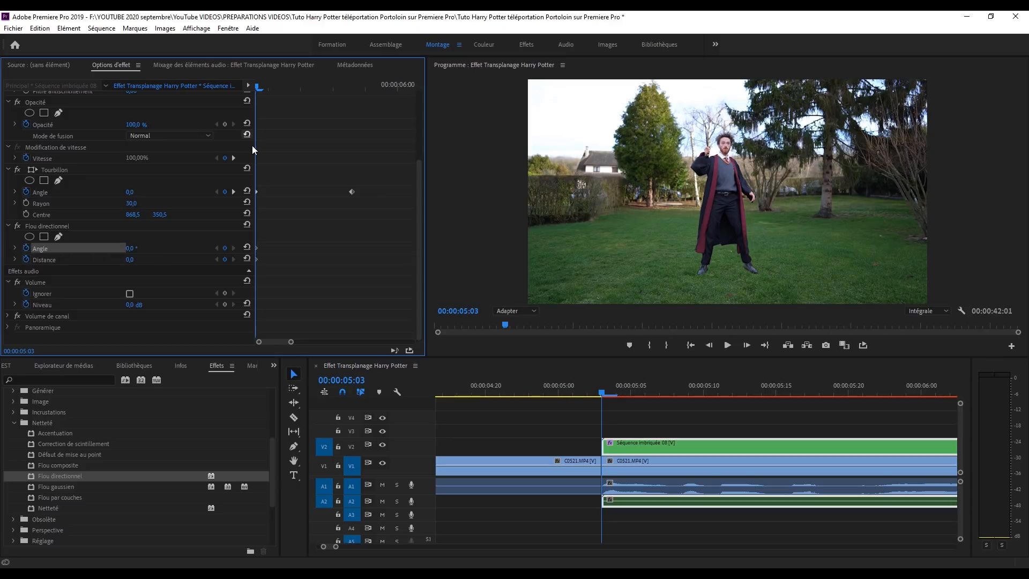
At 00:00:05:10, set the directional blur's Angle to 30° and its Distance to 16
{"action": "left_click_drag", "start_coordinate": [259, 89], "coordinate": [303, 90]}
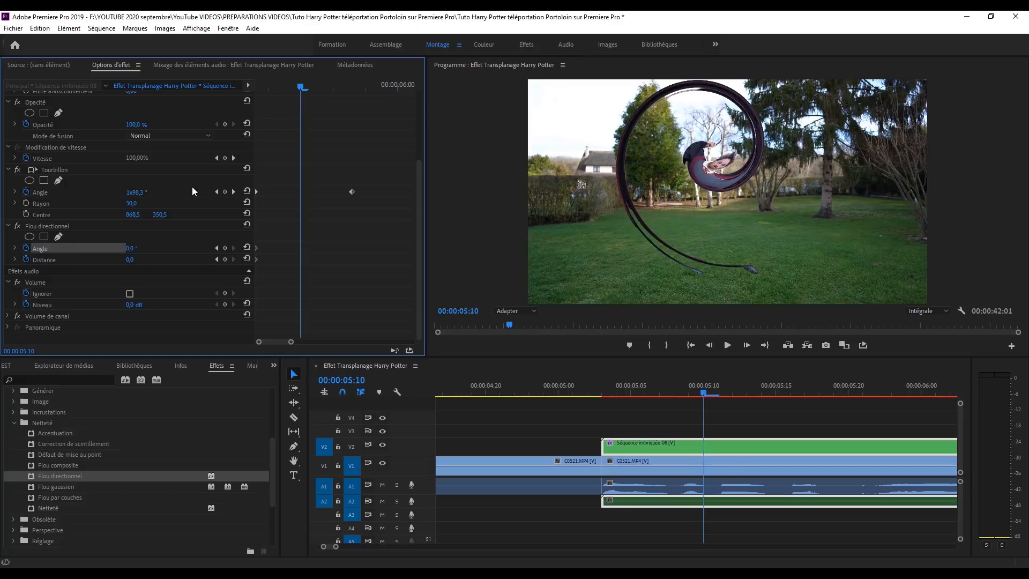
{"action": "left_click", "coordinate": [149, 260]}
{"action": "mouse_move", "coordinate": [130, 260]}
{"action": "left_mouse_down"}
{"action": "mouse_move", "coordinate": [269, 187]}
{"action": "mouse_move", "coordinate": [146, 248]}
{"action": "left_mouse_up"}
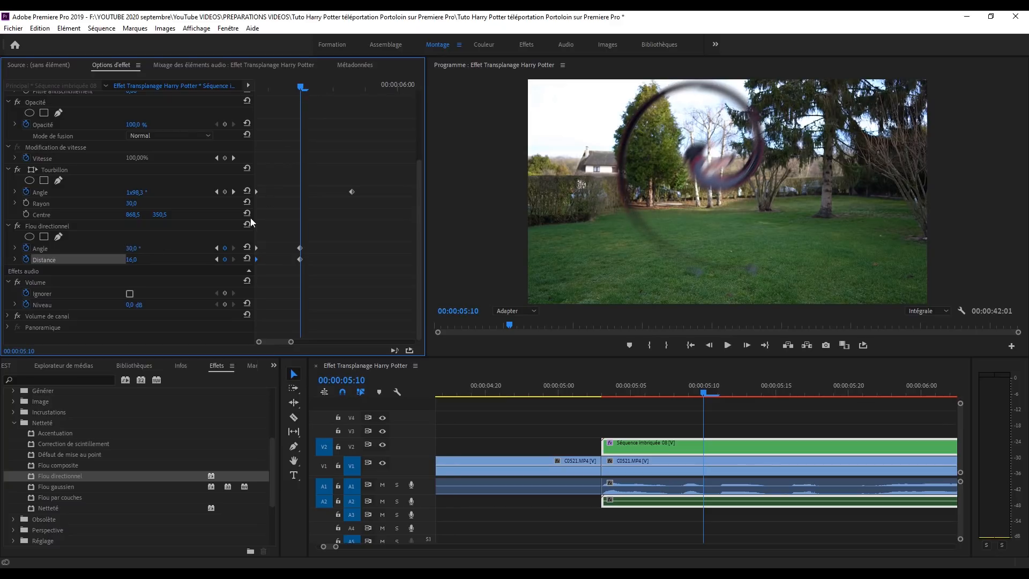
Set Position and anchor point to 871,1, 384,1 and keyframe Echelle from 100 at 00:00:05:03 to 50 at 00:00:05:18
{"action": "left_click_drag", "start_coordinate": [293, 98], "coordinate": [178, 93]}
{"action": "left_click_drag", "start_coordinate": [422, 174], "coordinate": [445, 108]}
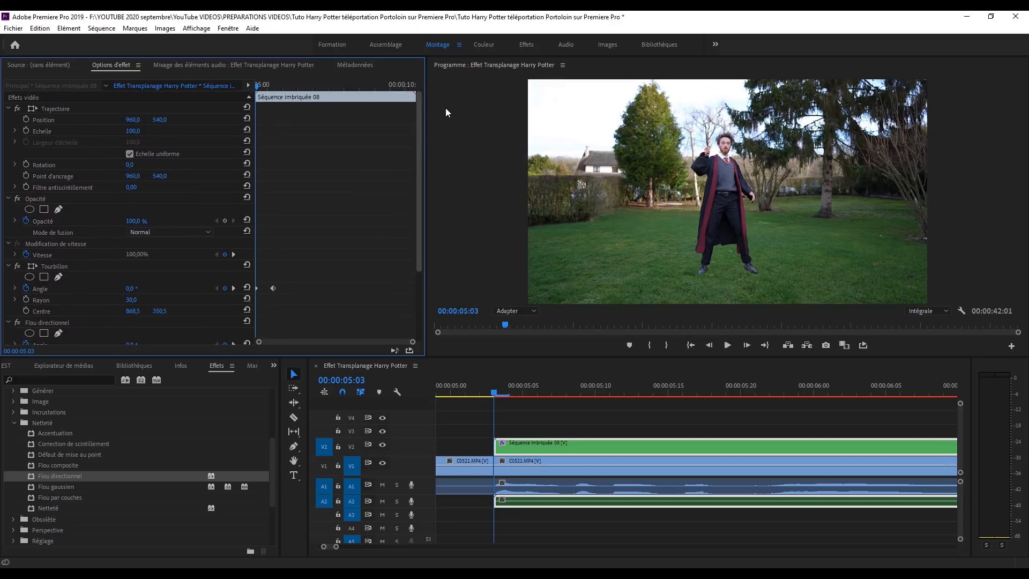
{"action": "left_click", "coordinate": [27, 133]}
{"action": "left_click_drag", "start_coordinate": [251, 88], "coordinate": [273, 86]}
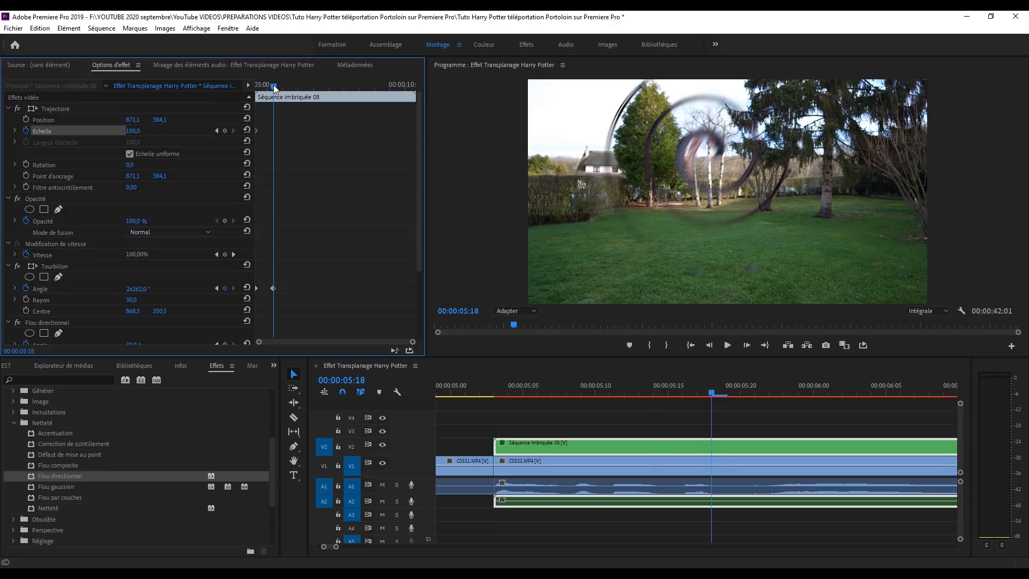
{"action": "left_click_drag", "start_coordinate": [139, 130], "coordinate": [111, 130]}
Play back the shrinking swirl from 00:00:05:03 and go to 00:00:05:18
{"action": "key", "text": "space"}
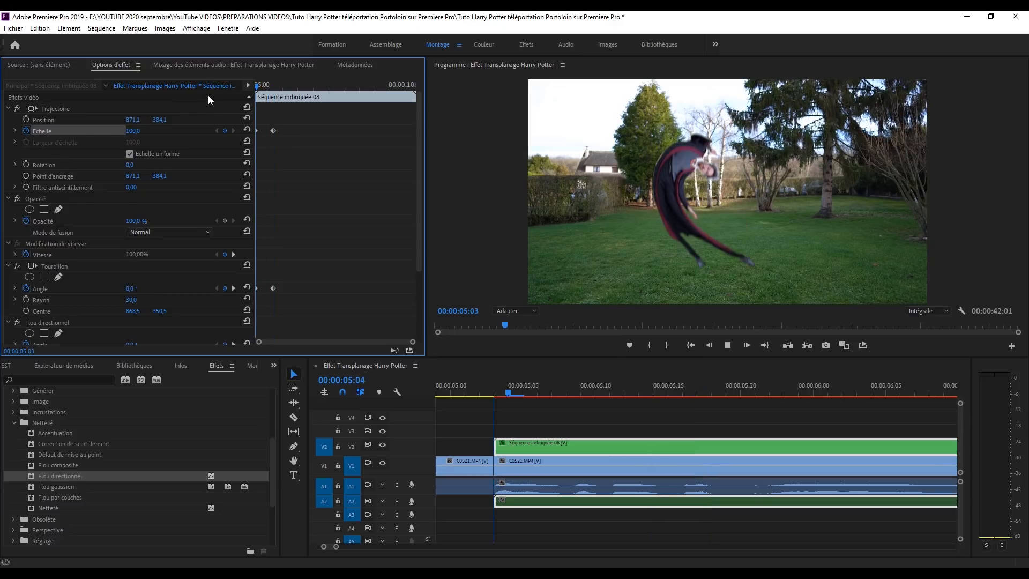
{"action": "key", "text": "space"}
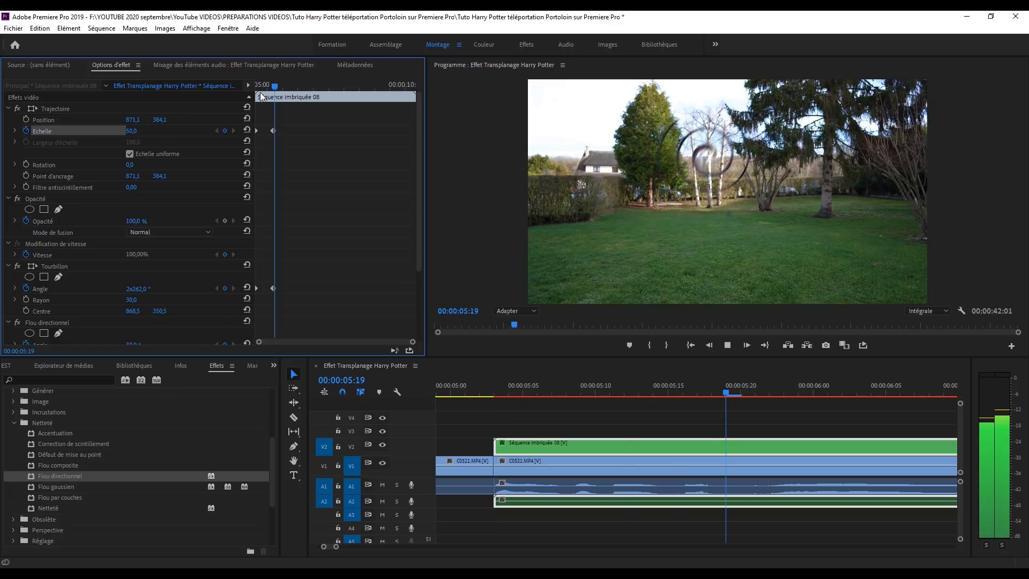
{"action": "left_click", "coordinate": [277, 86]}
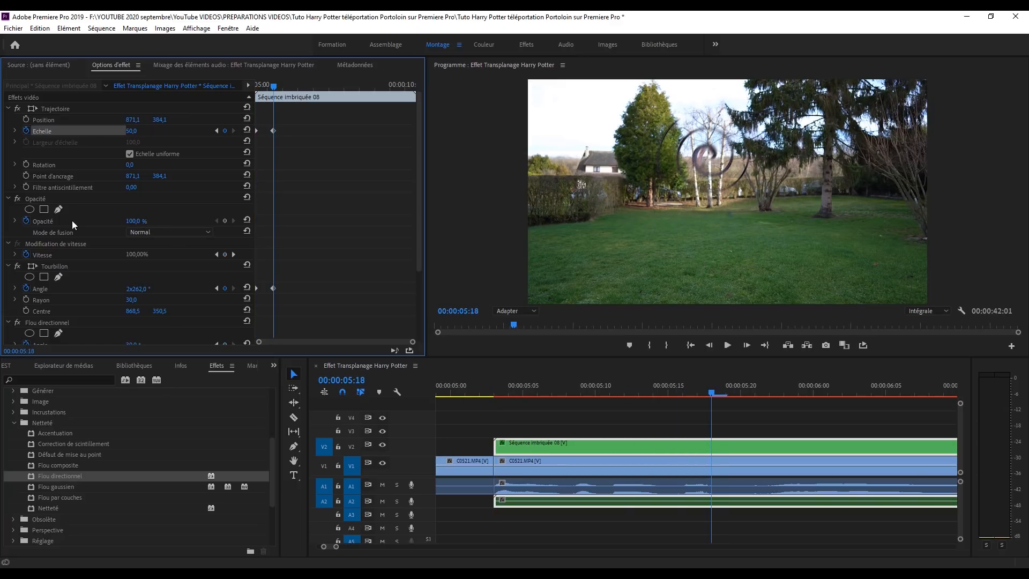
Fade out the nested clip with an Opacité keyframe of 100 % four frames earlier and 0 % at 00:00:05:18
{"action": "left_click", "coordinate": [709, 345]}
{"action": "left_click", "coordinate": [709, 345]}
{"action": "left_click", "coordinate": [709, 345]}
{"action": "left_click", "coordinate": [709, 345]}
{"action": "left_click", "coordinate": [223, 221]}
{"action": "left_click", "coordinate": [274, 85]}
{"action": "left_click_drag", "start_coordinate": [134, 222], "coordinate": [96, 222]}
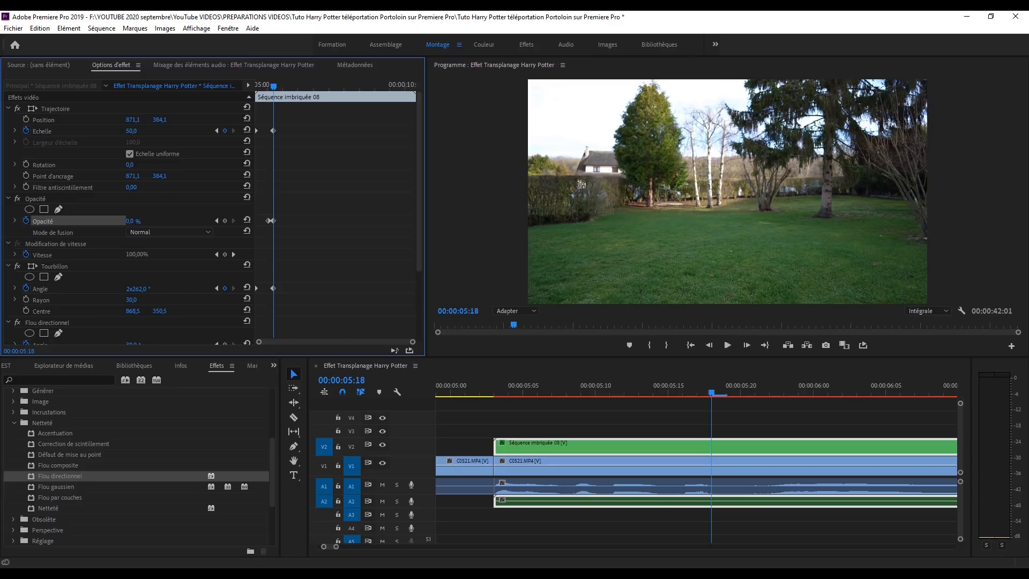
{"action": "mouse_move", "coordinate": [274, 85]}
{"action": "left_mouse_down"}
{"action": "mouse_move", "coordinate": [256, 86]}
{"action": "mouse_move", "coordinate": [273, 89]}
{"action": "left_mouse_up"}
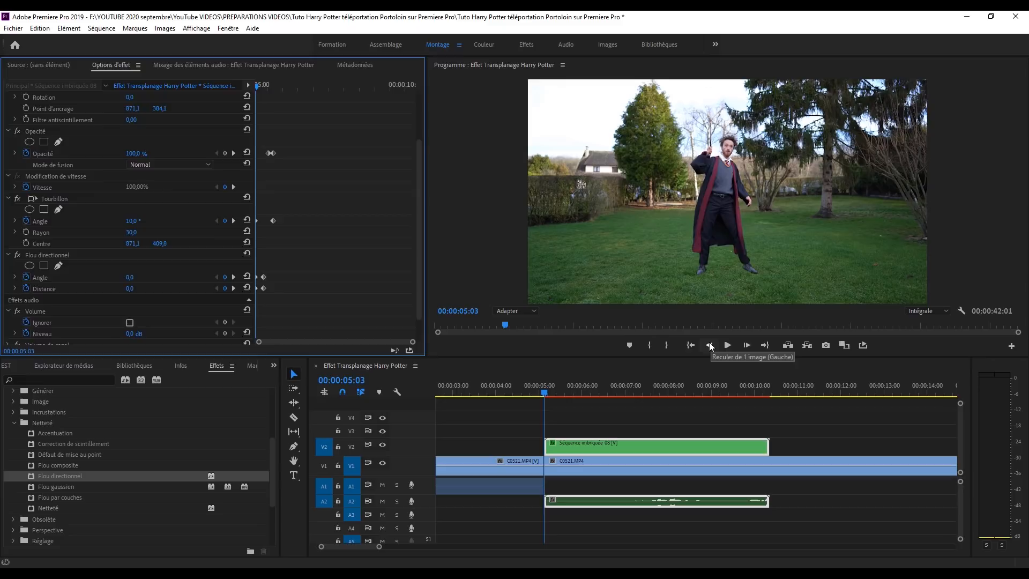
Check the frames around the cut and set the nested clip's Tourbillon Angle to 40° at 00:00:05:04
{"action": "left_click", "coordinate": [709, 345]}
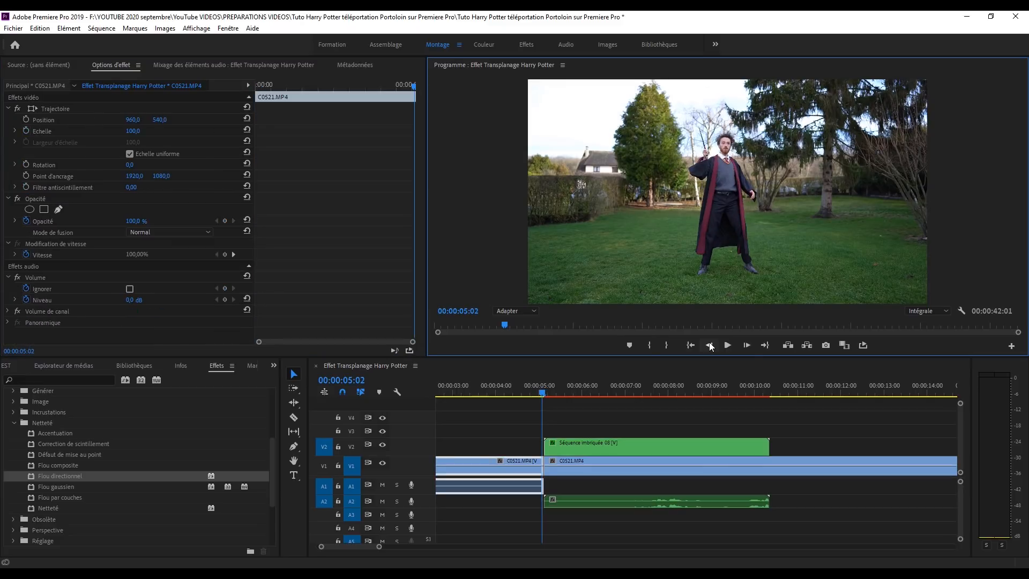
{"action": "left_click", "coordinate": [751, 346]}
{"action": "left_click", "coordinate": [751, 346]}
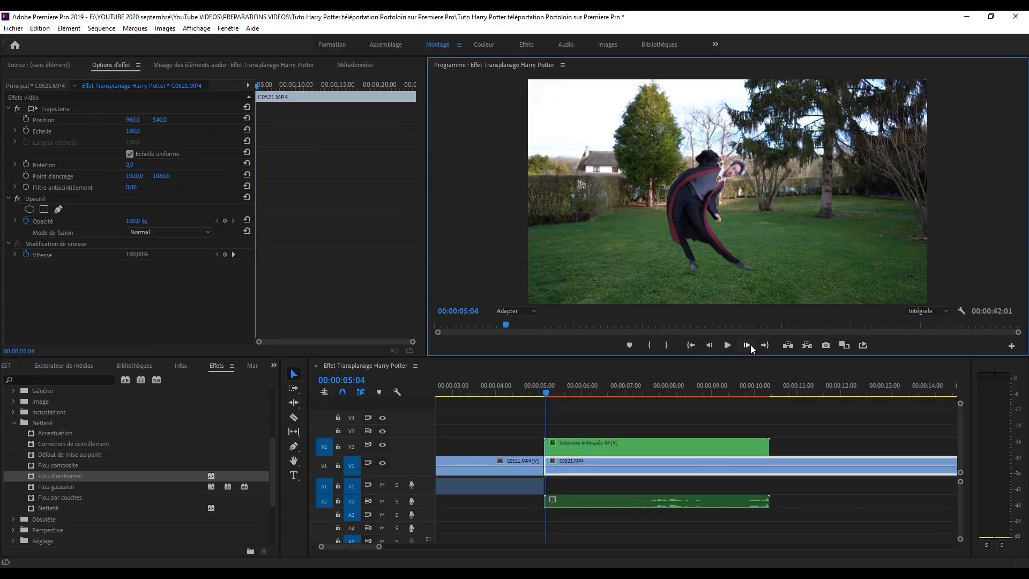
{"action": "left_click", "coordinate": [589, 445]}
{"action": "left_click", "coordinate": [142, 290]}
{"action": "type", "text": "40"}
{"action": "key", "text": "Return"}
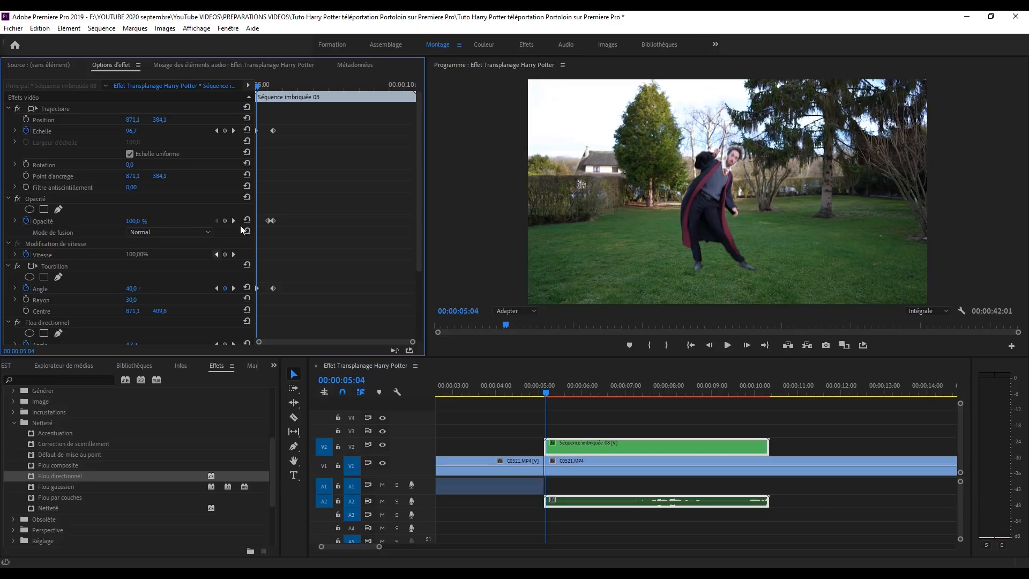
Play back the teleportation from before the cut and step between the frames around 00:00:05:03
{"action": "left_click_drag", "start_coordinate": [543, 387], "coordinate": [519, 396]}
{"action": "key", "text": "space"}
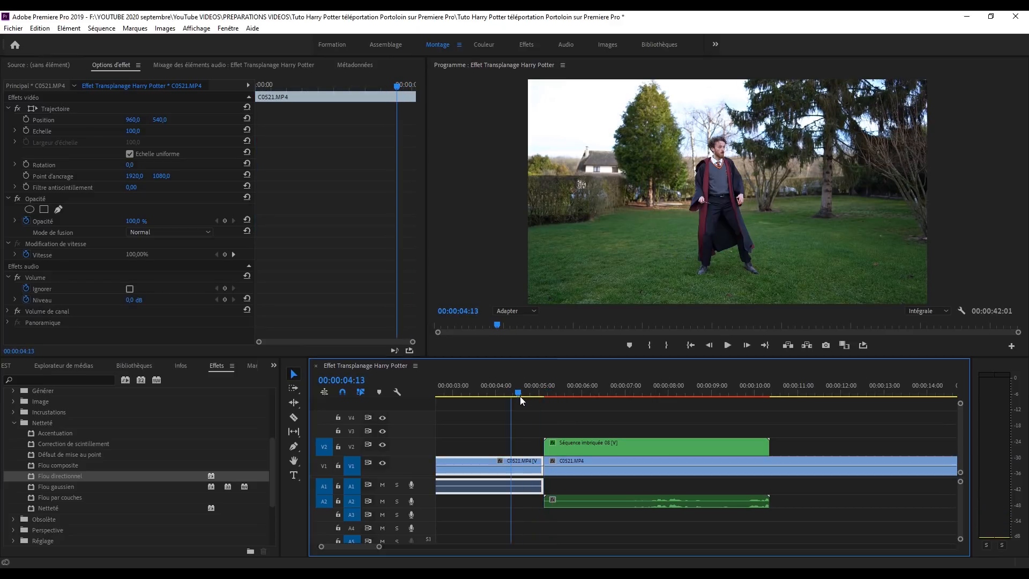
{"action": "key", "text": "space"}
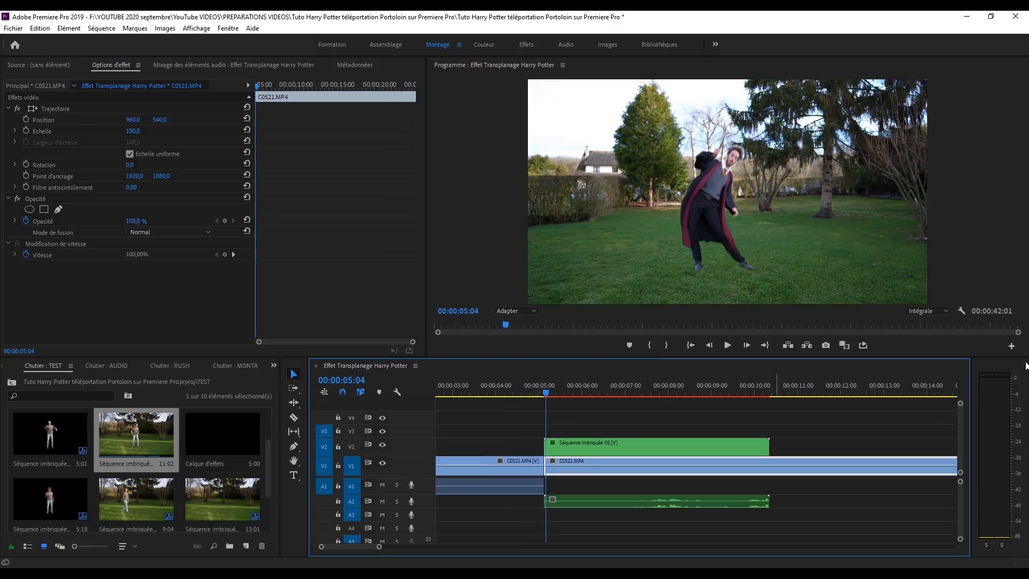
{"action": "key", "text": "space"}
{"action": "key", "text": "Right"}
{"action": "key", "text": "Left"}
{"action": "key", "text": "Right"}
Compare the grass and the wizard's feet frame by frame across the cut at 150 % magnification, then fit the picture back
{"action": "left_click", "coordinate": [519, 310]}
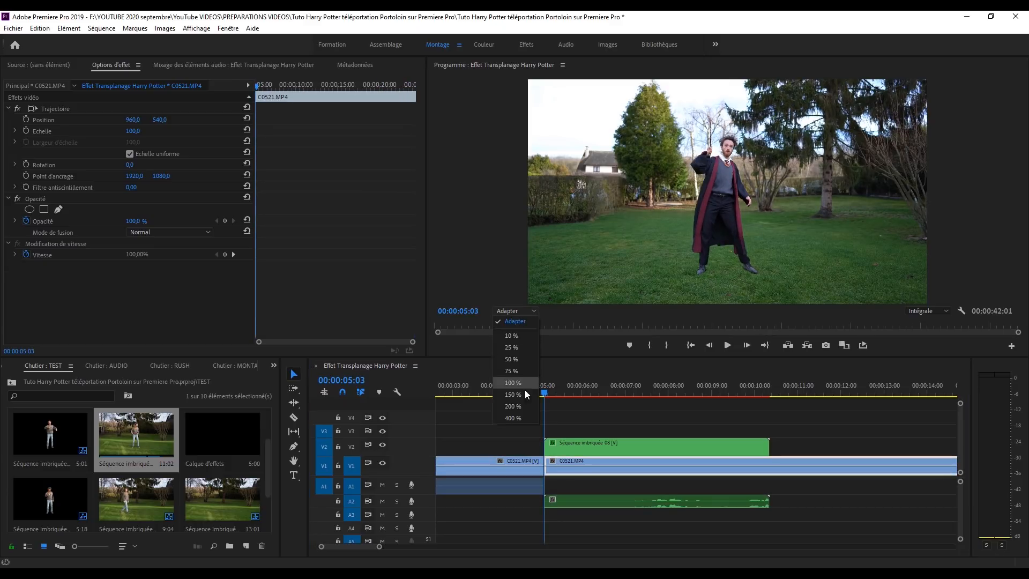
{"action": "left_click", "coordinate": [525, 390]}
{"action": "left_click_drag", "start_coordinate": [1019, 185], "coordinate": [976, 246]}
{"action": "key", "text": "Left"}
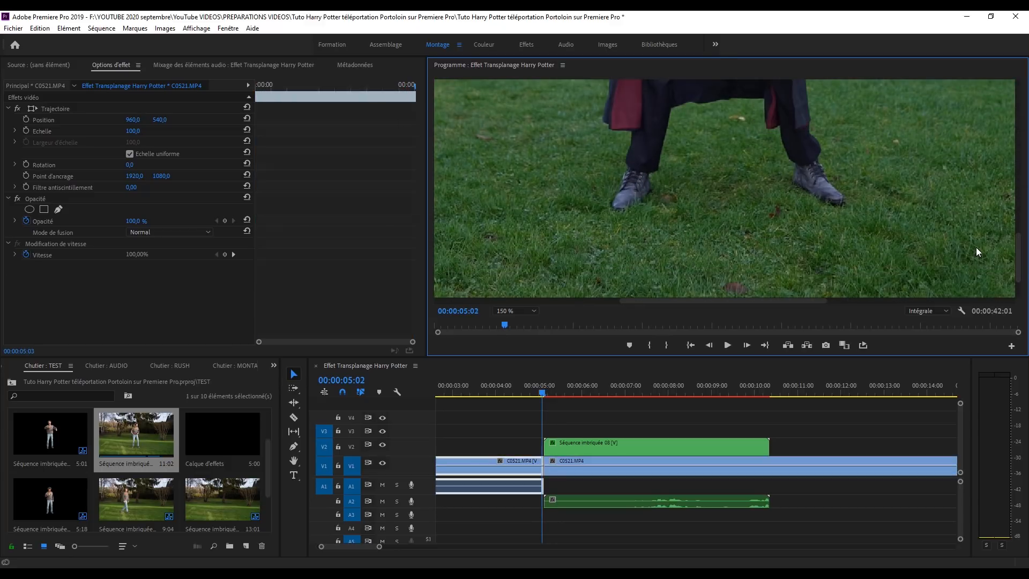
{"action": "key", "text": "Right"}
{"action": "key", "text": "Left"}
{"action": "key", "text": "Left"}
{"action": "key", "text": "Right"}
{"action": "key", "text": "Right"}
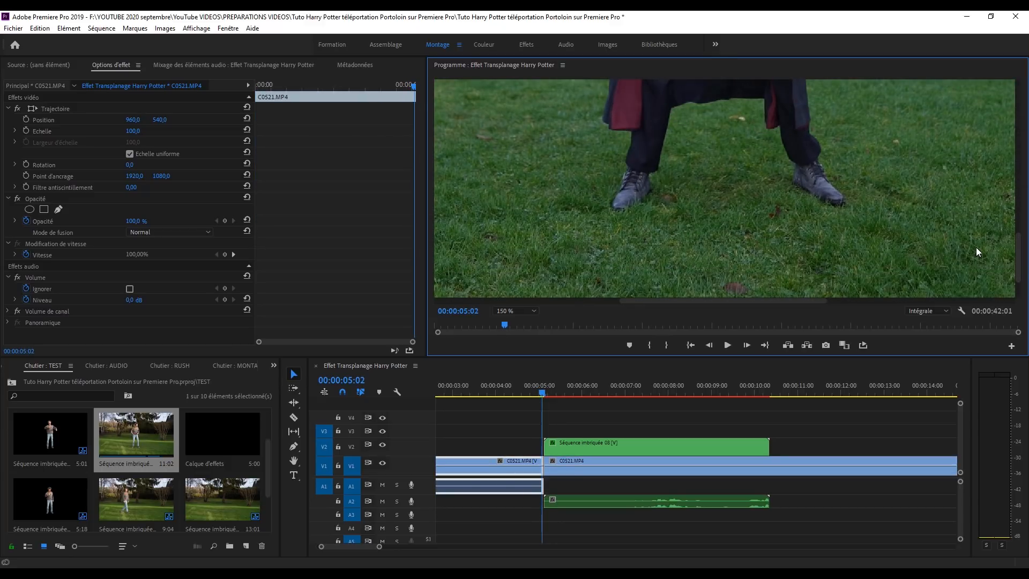
{"action": "key", "text": "Right"}
{"action": "key", "text": "Left"}
{"action": "key", "text": "Right"}
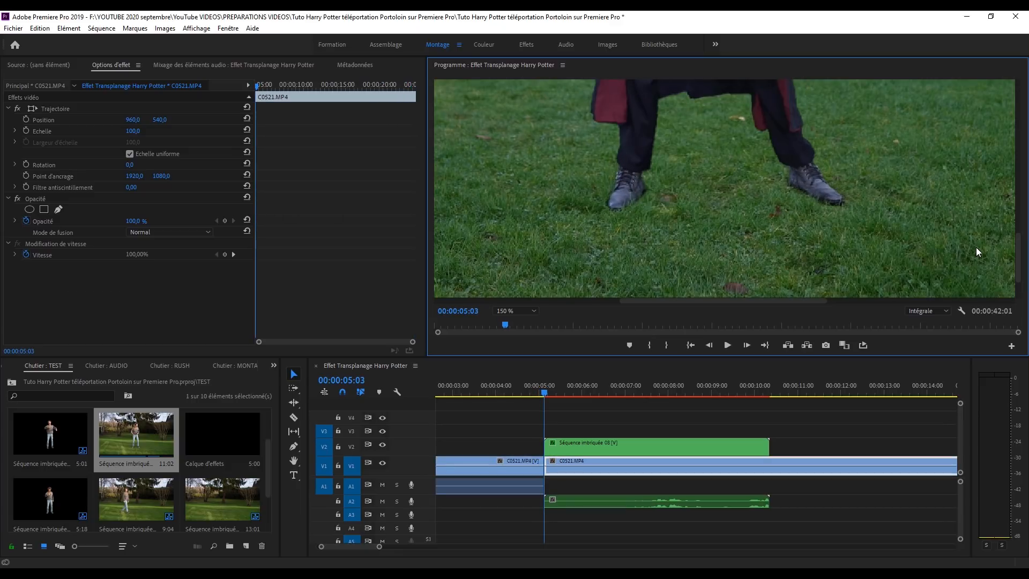
{"action": "left_click", "coordinate": [519, 311]}
{"action": "left_click", "coordinate": [523, 319]}
{"action": "left_click", "coordinate": [545, 390]}
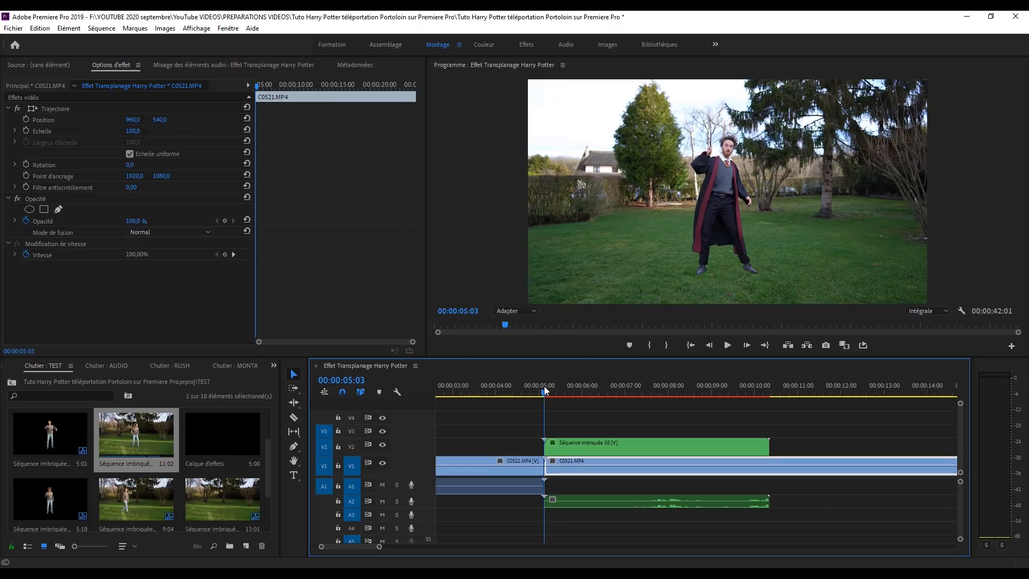
Move the nested clip to V3 and the opening wizard clip to V2, extending the latter's end to about 00:00:05:19
{"action": "left_click_drag", "start_coordinate": [378, 546], "coordinate": [356, 549]}
{"action": "left_click_drag", "start_coordinate": [707, 449], "coordinate": [719, 435]}
{"action": "left_click_drag", "start_coordinate": [670, 460], "coordinate": [671, 442]}
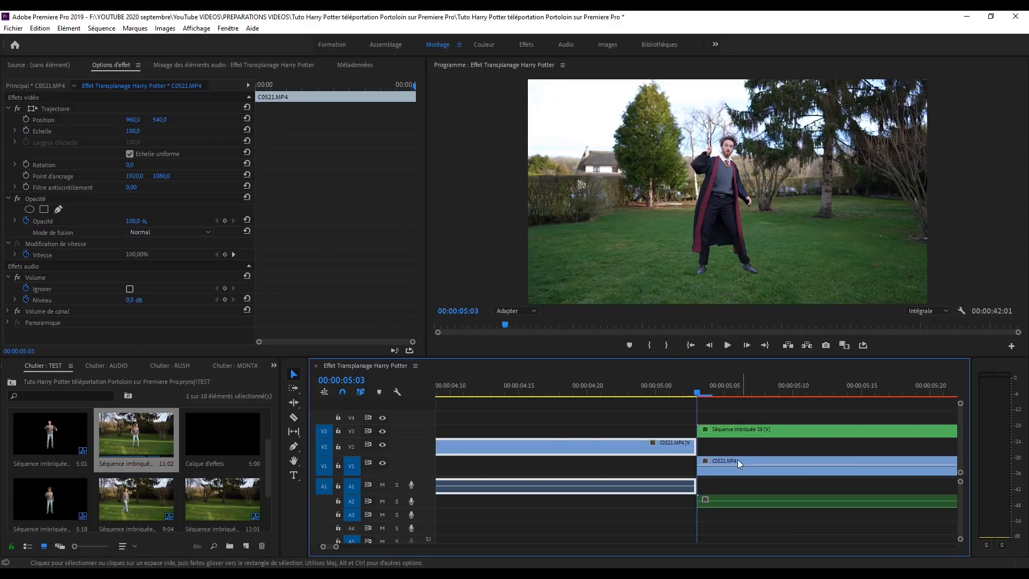
{"action": "scroll", "coordinate": [637, 426], "scroll_direction": "down", "scroll_amount": 3}
{"action": "left_click_drag", "start_coordinate": [600, 444], "coordinate": [820, 442]}
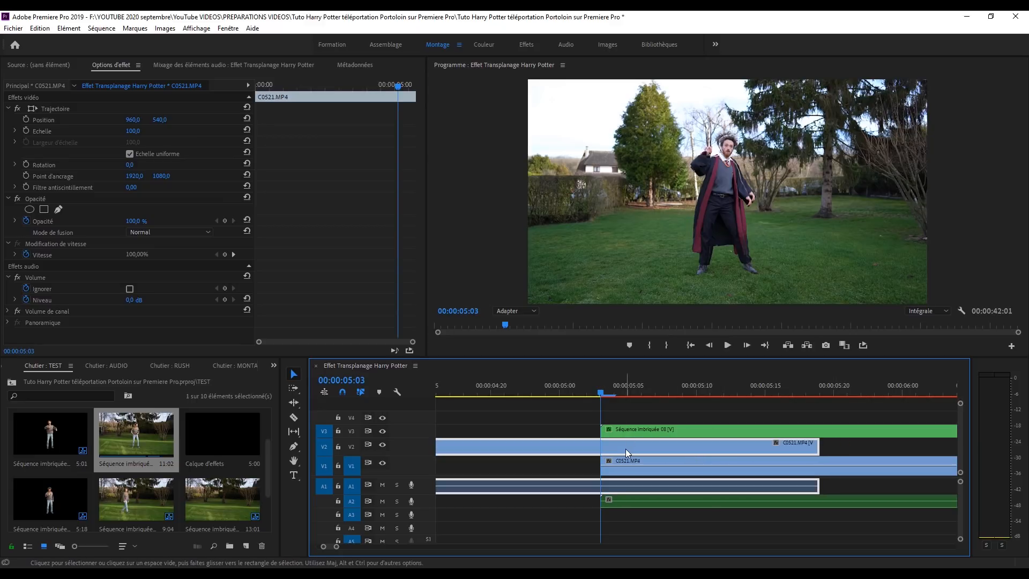
Split the extended wizard clip at 00:00:05:03 and return its first part to V1
{"action": "key", "text": "c"}
{"action": "left_click", "coordinate": [602, 447]}
{"action": "key", "text": "v"}
{"action": "left_click_drag", "start_coordinate": [575, 449], "coordinate": [575, 464]}
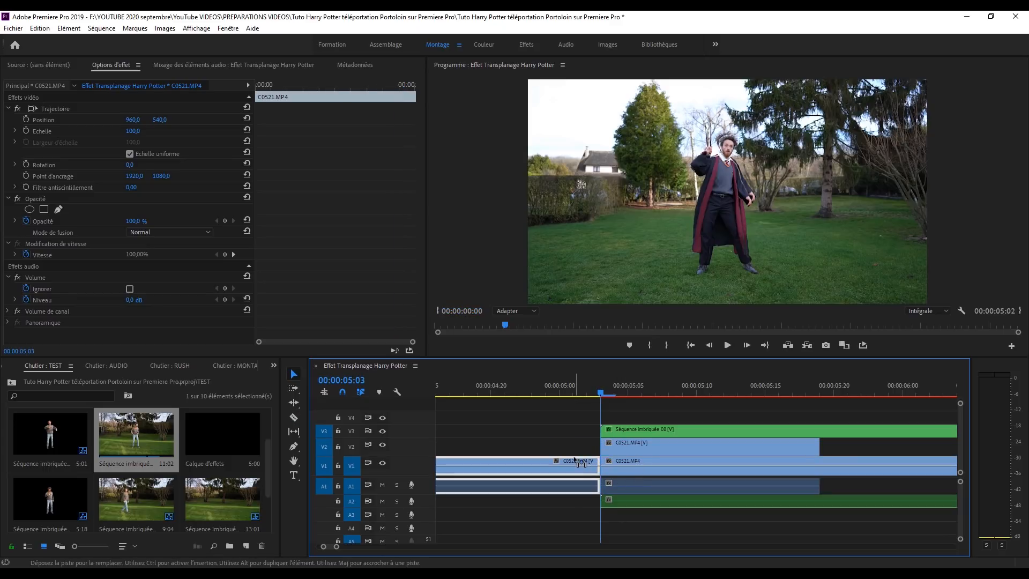
Delete only the audio of the extended wizard piece, keeping its video on V2
{"action": "left_click", "coordinate": [634, 449]}
{"action": "key", "text": "alt"}
{"action": "left_click", "coordinate": [817, 483]}
{"action": "left_click", "coordinate": [797, 485], "text": "alt"}
{"action": "key", "text": "Delete"}
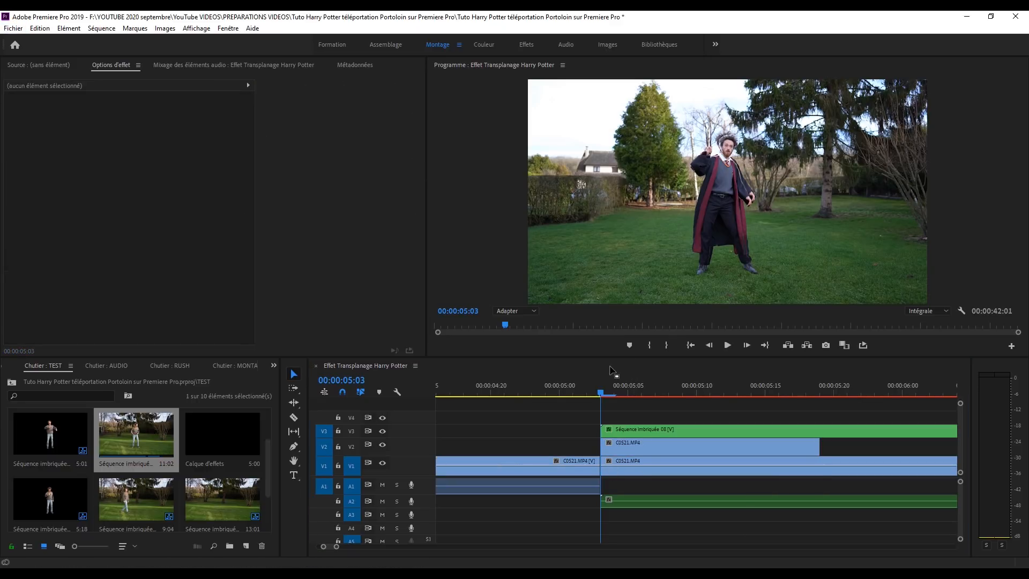
Draw a closed freeform opacity mask on the V2 clip around the grass beneath the wizard's feet
{"action": "left_click", "coordinate": [630, 445]}
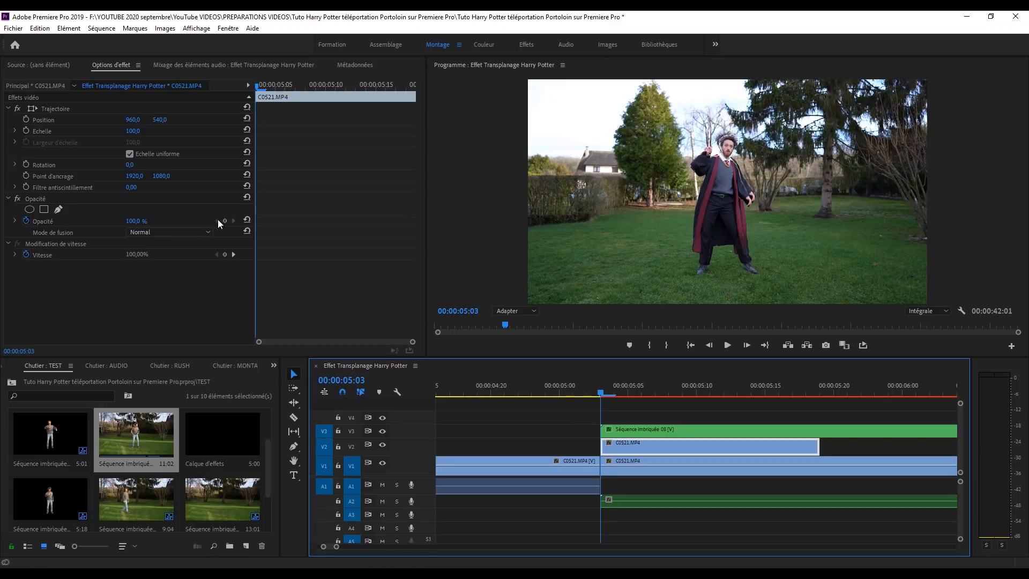
{"action": "left_click", "coordinate": [58, 209]}
{"action": "left_click", "coordinate": [696, 261]}
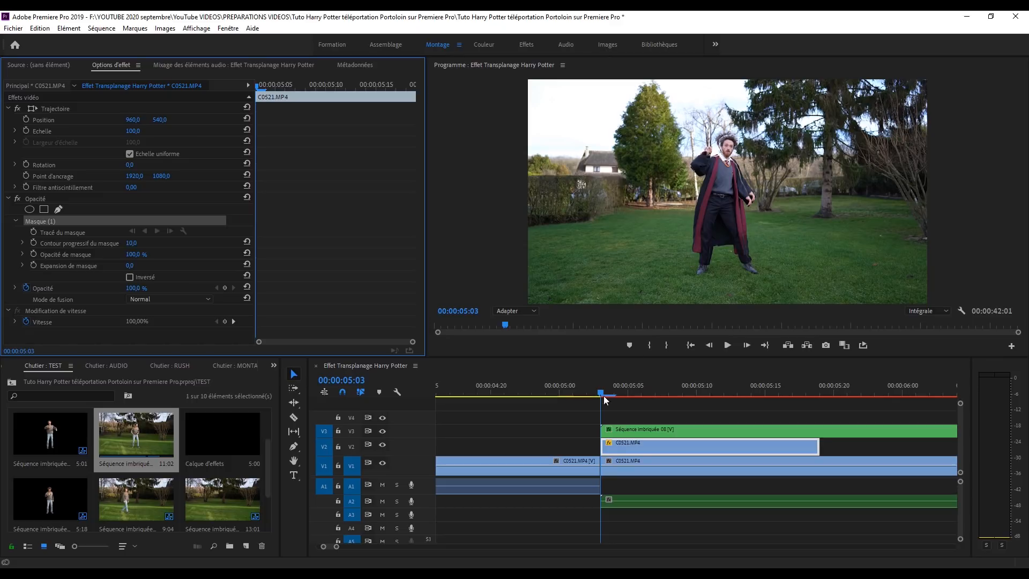
{"action": "left_click", "coordinate": [685, 256]}
{"action": "left_click", "coordinate": [515, 310]}
{"action": "left_click", "coordinate": [512, 340]}
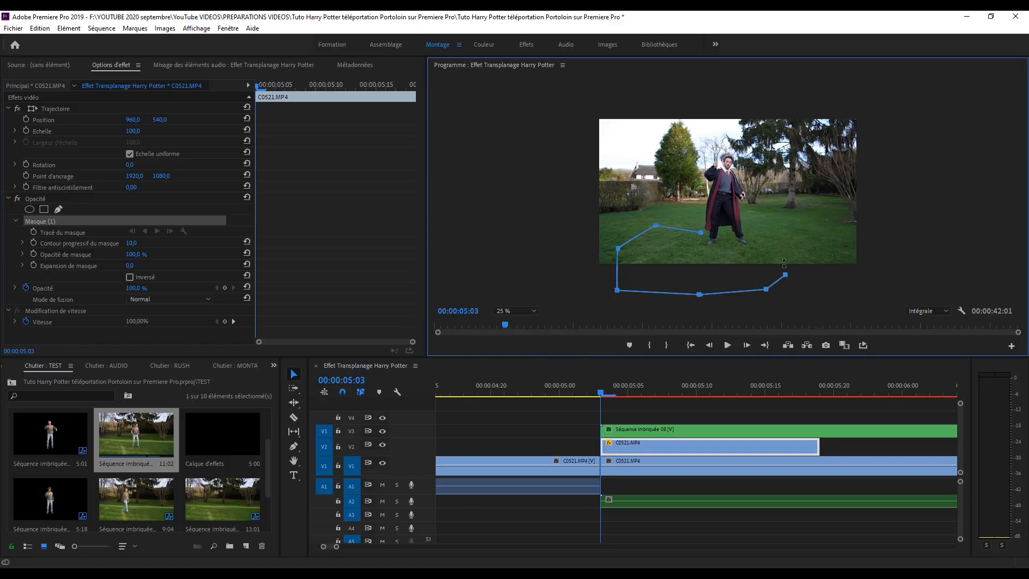
{"action": "left_click", "coordinate": [750, 249]}
{"action": "left_click", "coordinate": [730, 248]}
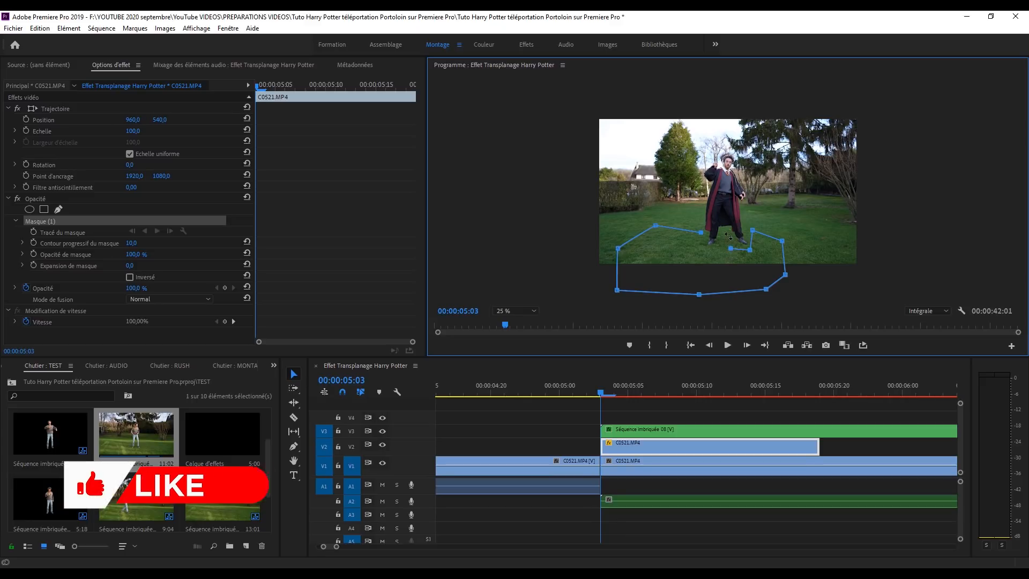
{"action": "left_click", "coordinate": [701, 251]}
{"action": "left_click", "coordinate": [701, 233]}
Refine the mask's upper edge at 200 % magnification so it follows the grass close to the wizard's shoes
{"action": "left_click", "coordinate": [516, 311]}
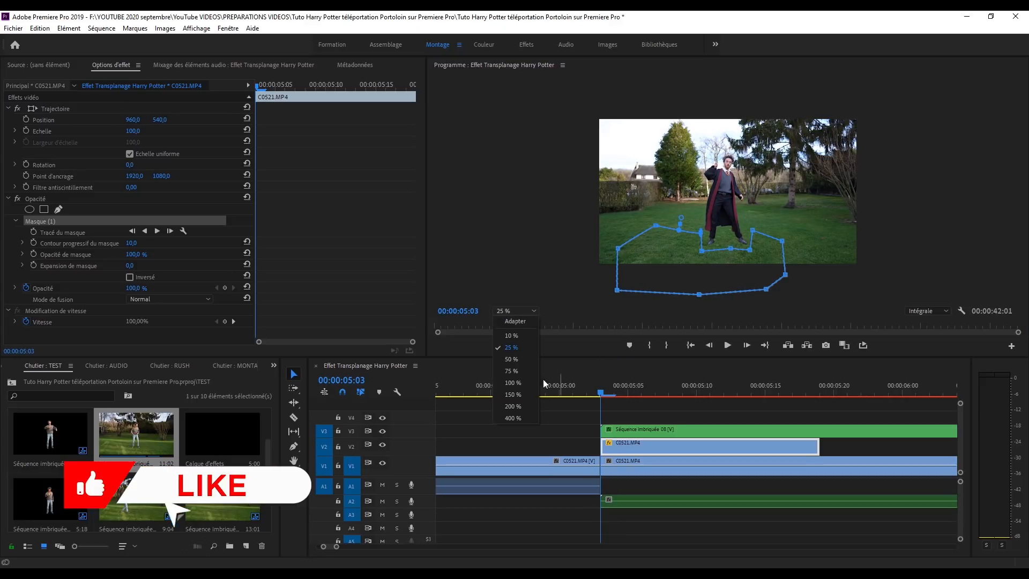
{"action": "left_click", "coordinate": [520, 371]}
{"action": "left_click_drag", "start_coordinate": [1018, 190], "coordinate": [1018, 254]}
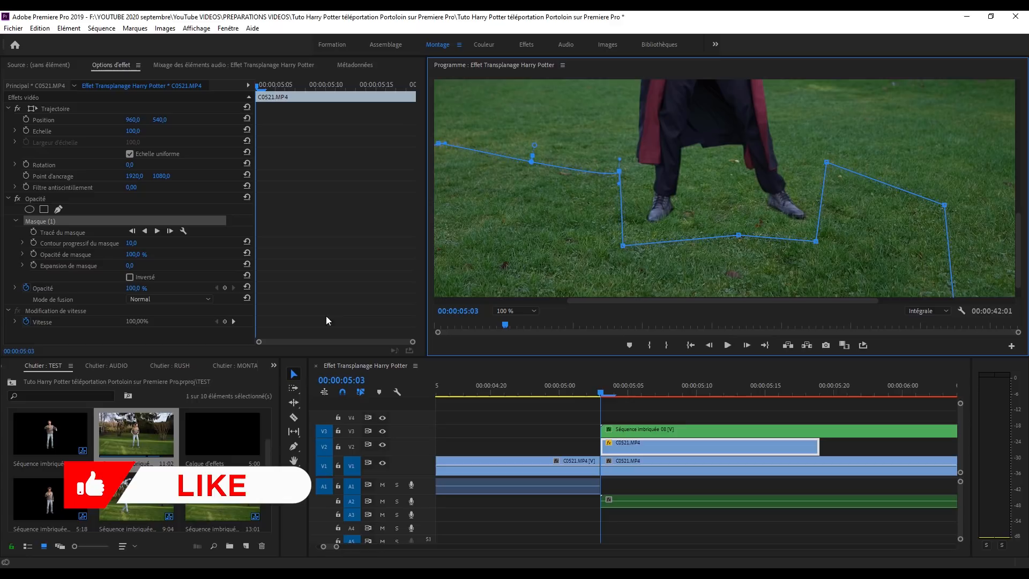
{"action": "left_click", "coordinate": [516, 312]}
{"action": "left_click", "coordinate": [512, 389]}
{"action": "left_click_drag", "start_coordinate": [1018, 187], "coordinate": [1018, 260]}
{"action": "left_click_drag", "start_coordinate": [513, 119], "coordinate": [570, 117]}
{"action": "left_click_drag", "start_coordinate": [515, 237], "coordinate": [713, 152]}
{"action": "left_click_drag", "start_coordinate": [785, 140], "coordinate": [789, 138]}
{"action": "left_click_drag", "start_coordinate": [746, 215], "coordinate": [879, 158]}
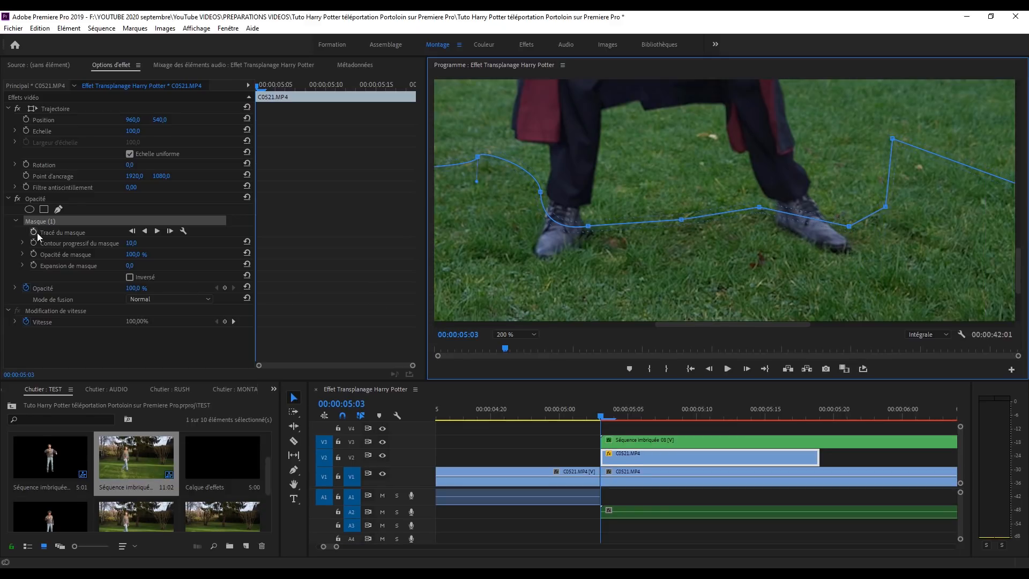
Start keyframing Tracé du masque and Contour progressif du masque at 00:00:05:03 and reselect Masque (1)
{"action": "left_click", "coordinate": [38, 233]}
{"action": "left_click", "coordinate": [52, 221]}
{"action": "left_click", "coordinate": [33, 243]}
{"action": "left_click", "coordinate": [39, 222]}
Reshape the grass mask at 00:00:05:04 so its edge passes below both moving shoes, and compare it with the previous frame
{"action": "left_click", "coordinate": [747, 369]}
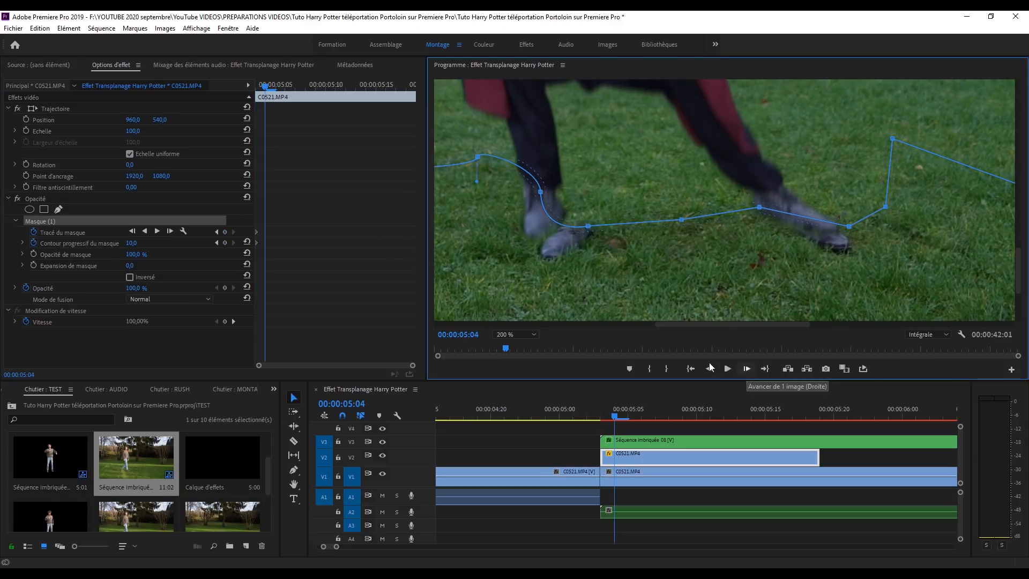
{"action": "left_click_drag", "start_coordinate": [699, 326], "coordinate": [692, 326]}
{"action": "left_click_drag", "start_coordinate": [599, 159], "coordinate": [575, 195]}
{"action": "left_click_drag", "start_coordinate": [663, 191], "coordinate": [644, 242]}
{"action": "left_click_drag", "start_coordinate": [710, 225], "coordinate": [709, 254]}
{"action": "left_click_drag", "start_coordinate": [724, 248], "coordinate": [748, 219]}
{"action": "left_click_drag", "start_coordinate": [881, 207], "coordinate": [863, 210]}
{"action": "left_click_drag", "start_coordinate": [971, 226], "coordinate": [954, 257]}
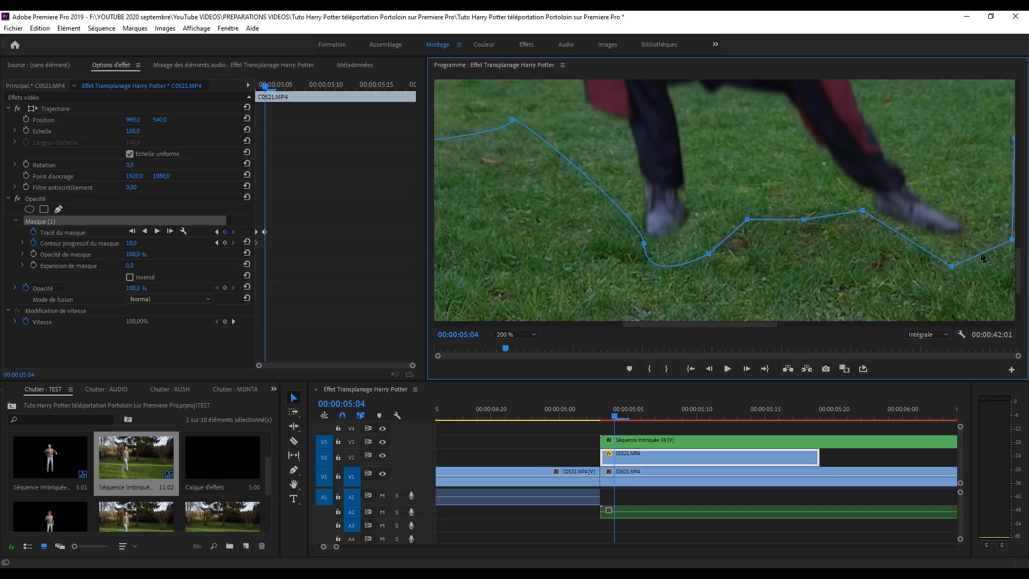
{"action": "left_click", "coordinate": [983, 258]}
{"action": "left_click_drag", "start_coordinate": [686, 324], "coordinate": [718, 324]}
{"action": "left_click", "coordinate": [709, 369]}
{"action": "left_click", "coordinate": [747, 369]}
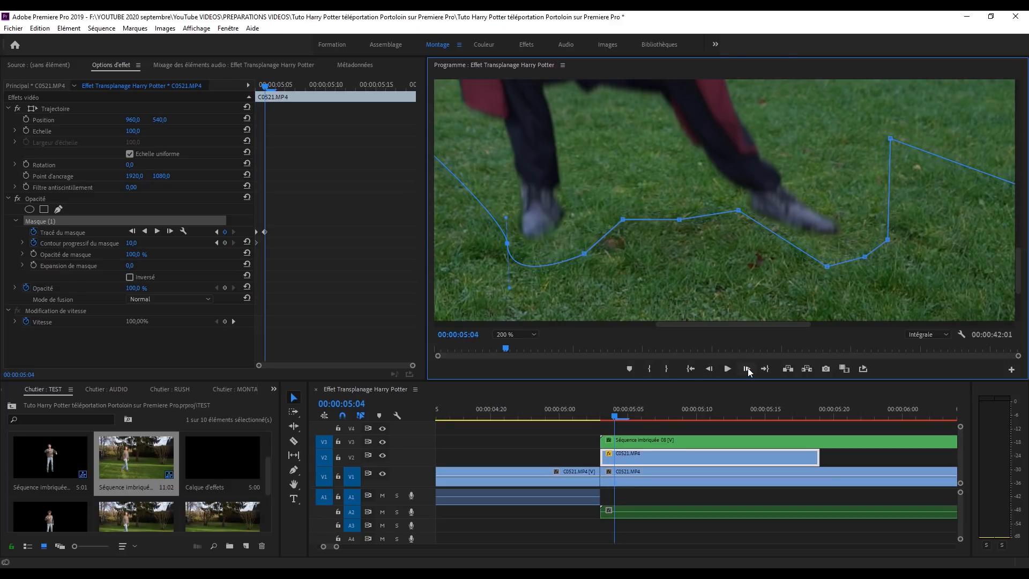
Adjust the grass mask's points at 00:00:05:05 and add a Tracé du masque keyframe at 00:00:05:06
{"action": "left_click", "coordinate": [747, 369]}
{"action": "left_click_drag", "start_coordinate": [739, 211], "coordinate": [704, 220]}
{"action": "left_click_drag", "start_coordinate": [828, 266], "coordinate": [827, 257]}
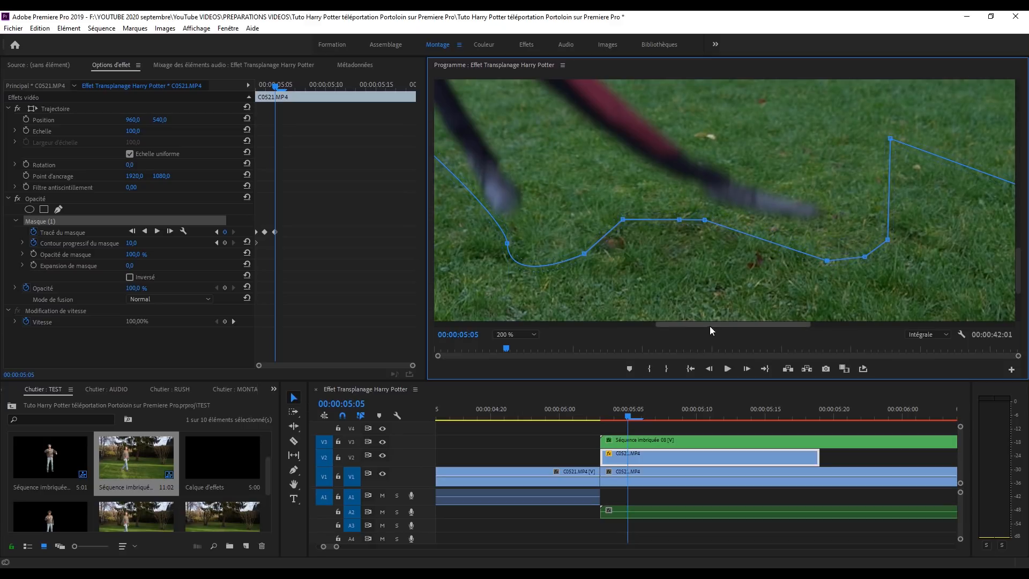
{"action": "left_click_drag", "start_coordinate": [710, 325], "coordinate": [645, 325]}
{"action": "left_click_drag", "start_coordinate": [589, 88], "coordinate": [587, 129]}
{"action": "left_click", "coordinate": [747, 368]}
{"action": "left_click", "coordinate": [225, 231]}
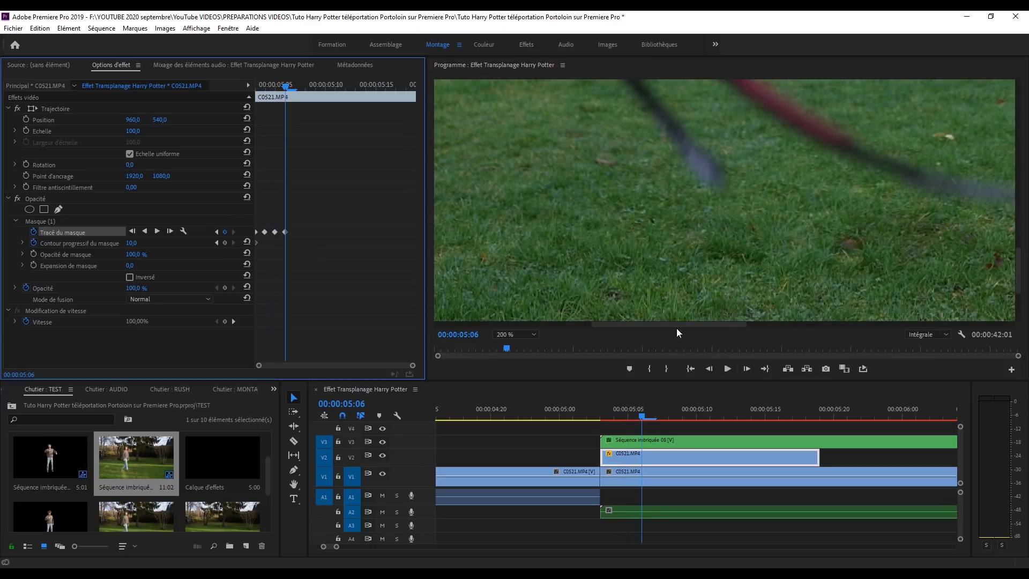
Fit the picture, step through to 00:00:05:13 and trim the masked V2 clip's end to about 00:00:05:14
{"action": "left_click", "coordinate": [516, 334]}
{"action": "left_click", "coordinate": [507, 346]}
{"action": "left_click", "coordinate": [747, 368]}
{"action": "key", "text": "Right"}
{"action": "key", "text": "Right"}
{"action": "key", "text": "Right"}
{"action": "key", "text": "Right"}
{"action": "key", "text": "Right"}
{"action": "key", "text": "Right"}
{"action": "left_click_drag", "start_coordinate": [818, 457], "coordinate": [749, 458]}
End the masked V2 clip with a Fondu enchaîné of about six frames and shorten the clip to about 00:00:05:11
{"action": "right_click", "coordinate": [750, 458]}
{"action": "left_click", "coordinate": [777, 527]}
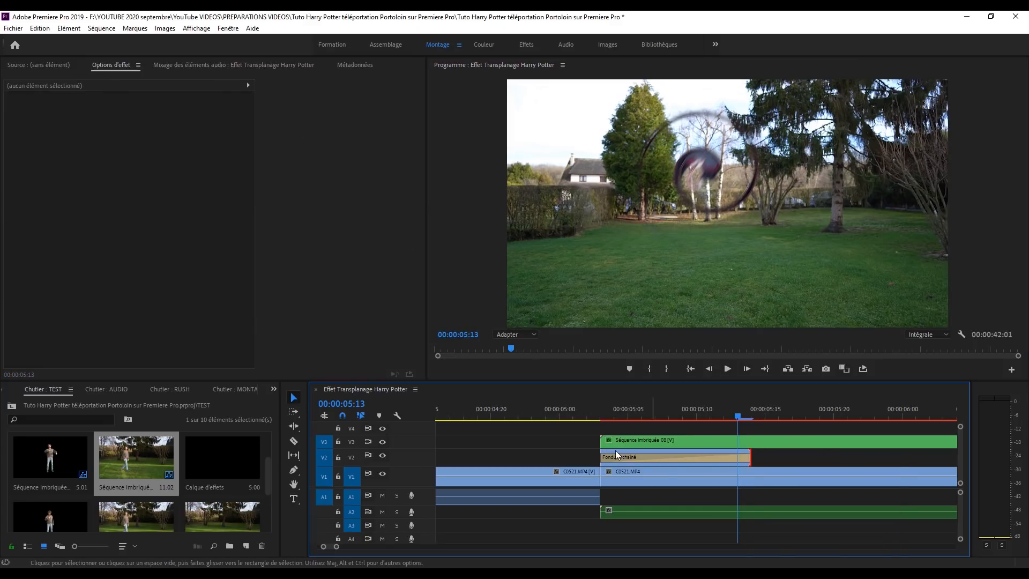
{"action": "left_click_drag", "start_coordinate": [615, 456], "coordinate": [669, 456]}
{"action": "mouse_move", "coordinate": [579, 407]}
{"action": "left_mouse_down"}
{"action": "mouse_move", "coordinate": [609, 406]}
{"action": "mouse_move", "coordinate": [577, 410]}
{"action": "left_mouse_up"}
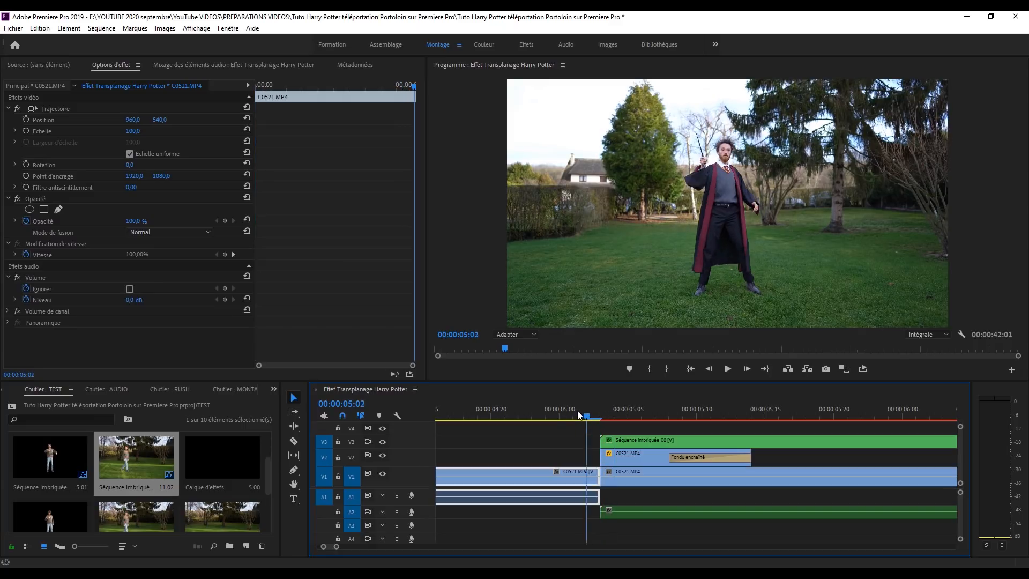
Play back the blended grass from 00:00:05:00 and examine each frame up to 00:00:05:10
{"action": "left_click", "coordinate": [560, 417]}
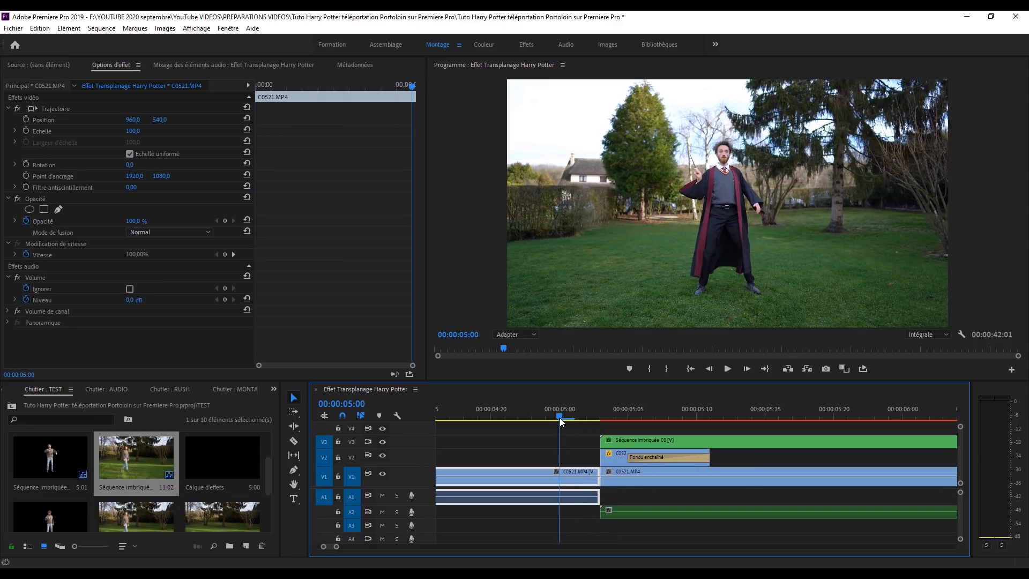
{"action": "key", "text": "space"}
{"action": "left_click_drag", "start_coordinate": [616, 414], "coordinate": [574, 419]}
{"action": "key", "text": "space"}
{"action": "left_click", "coordinate": [747, 369]}
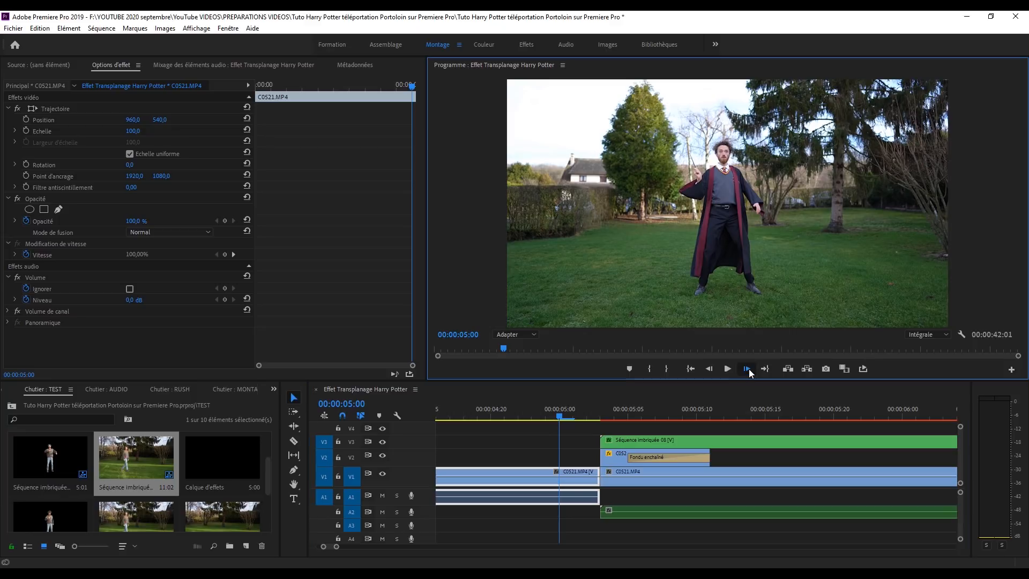
{"action": "left_click", "coordinate": [747, 369]}
{"action": "left_click", "coordinate": [747, 369]}
{"action": "left_click", "coordinate": [747, 369]}
{"action": "left_click", "coordinate": [747, 368]}
{"action": "left_click", "coordinate": [747, 368]}
{"action": "left_click", "coordinate": [747, 369]}
{"action": "left_click", "coordinate": [747, 369]}
{"action": "left_click", "coordinate": [747, 369]}
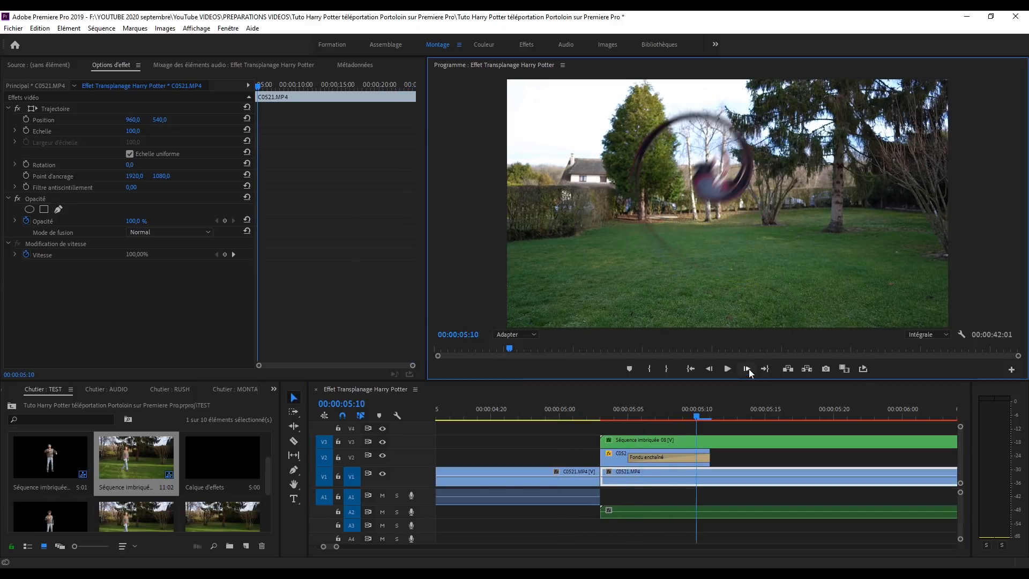
Play back the full disappearance from about 00:00:04:20 and return to the cut at 00:00:05:03
{"action": "left_click", "coordinate": [559, 418]}
{"action": "left_click_drag", "start_coordinate": [569, 418], "coordinate": [494, 407]}
{"action": "key", "text": "space"}
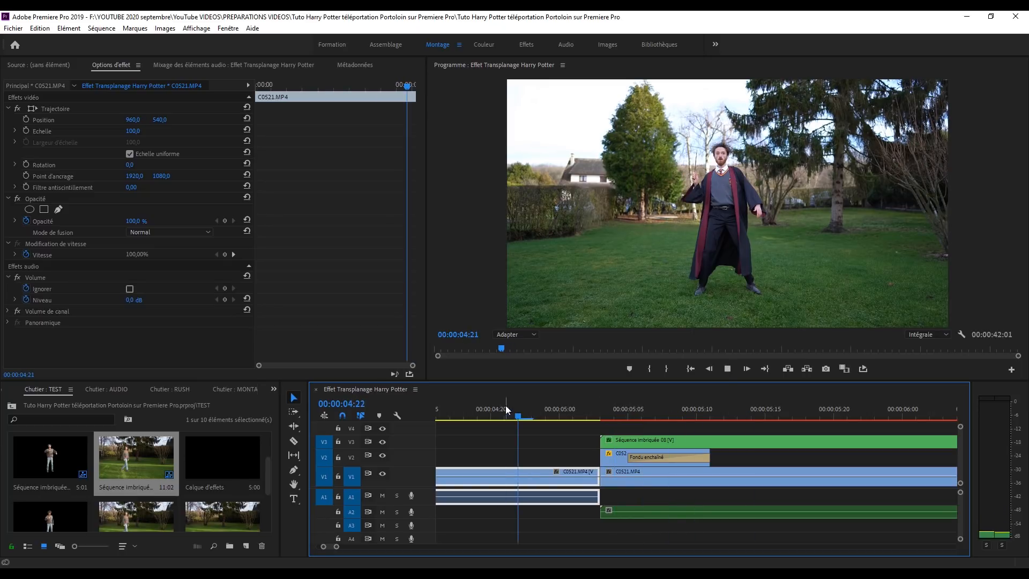
{"action": "left_click", "coordinate": [586, 411]}
{"action": "left_click_drag", "start_coordinate": [573, 412], "coordinate": [600, 447]}
Open the nested sequence Séquence imbriquée 08 and select its masked wizard clip
{"action": "double_click", "coordinate": [645, 441]}
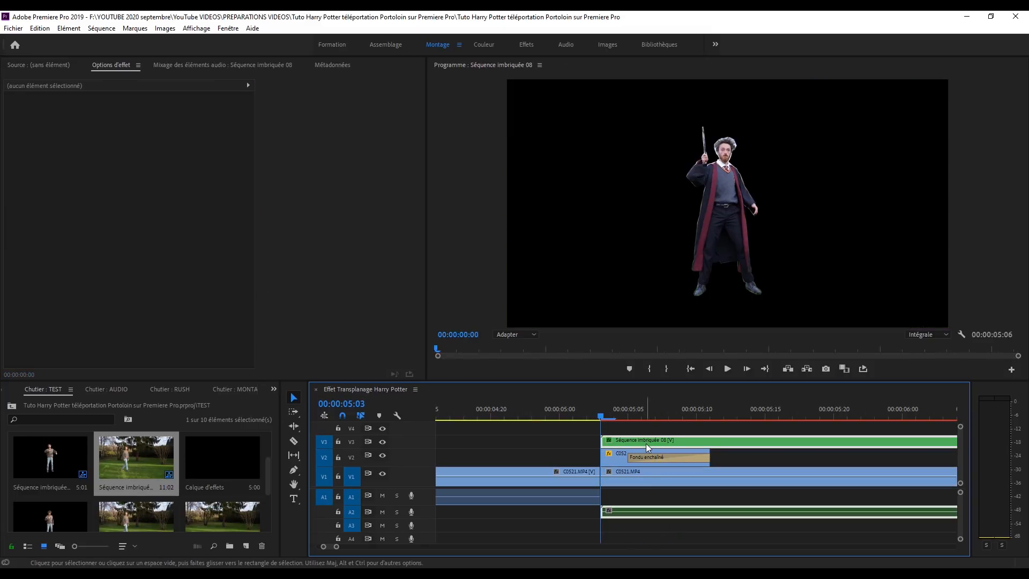
{"action": "left_click_drag", "start_coordinate": [338, 548], "coordinate": [366, 547]}
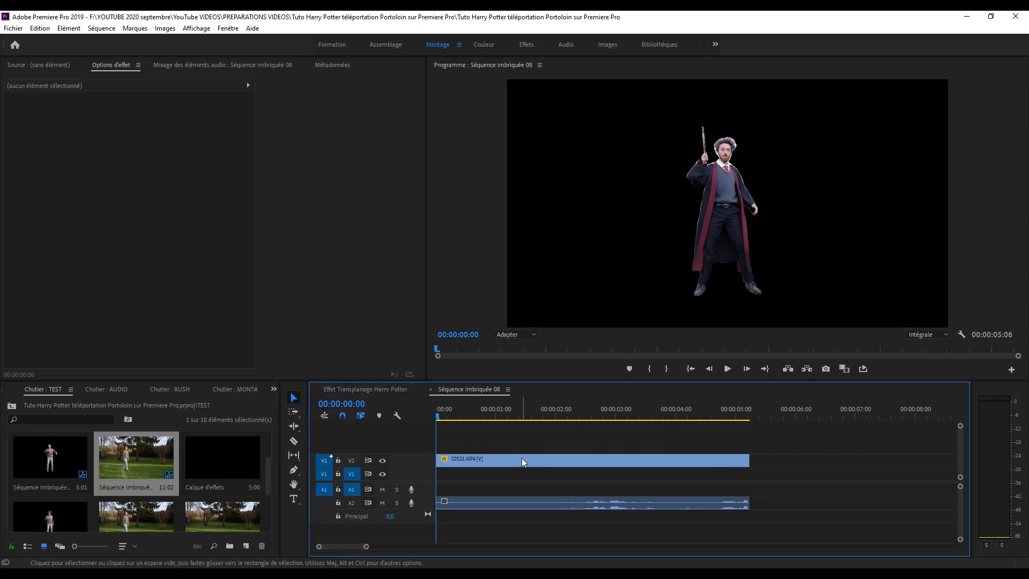
{"action": "left_click", "coordinate": [522, 458]}
Tighten the wizard's mask around both sides and the top of his hair at 00:00:00:02 in Séquence imbriquée 08
{"action": "left_click", "coordinate": [516, 334]}
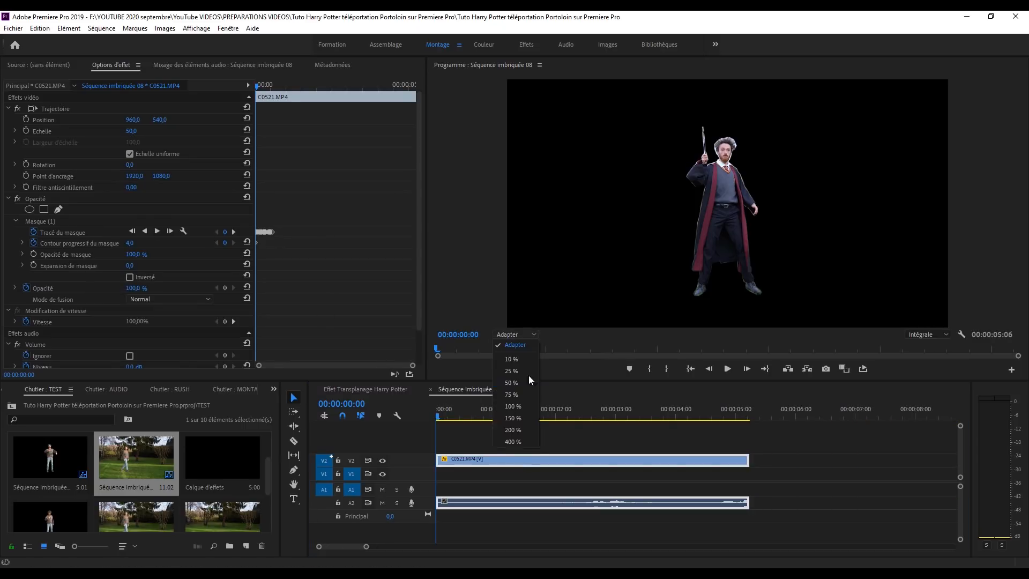
{"action": "left_click", "coordinate": [516, 444]}
{"action": "scroll", "coordinate": [1021, 140], "scroll_direction": "up", "scroll_amount": 1}
{"action": "scroll", "coordinate": [1021, 140], "scroll_direction": "up", "scroll_amount": 3}
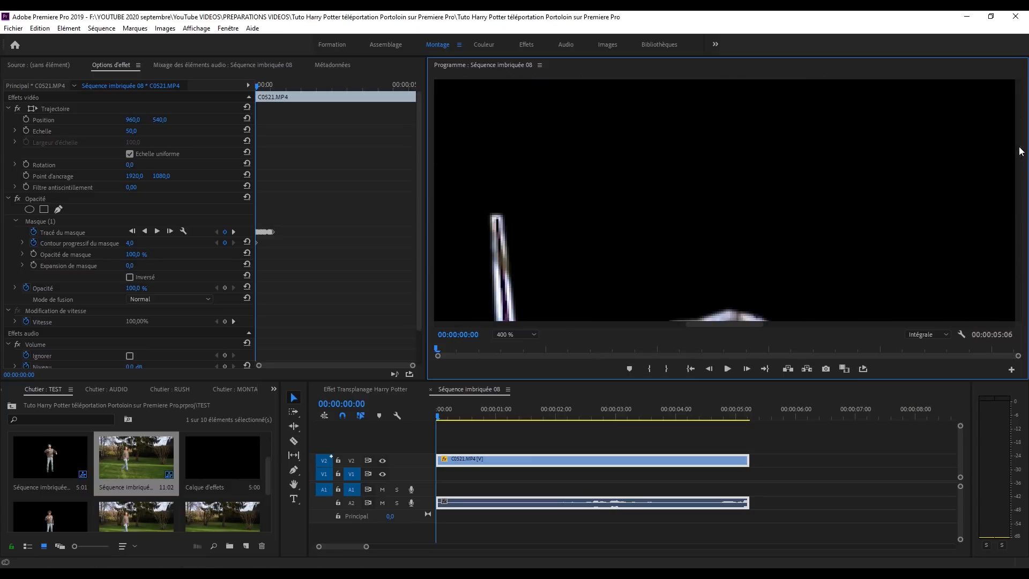
{"action": "left_click", "coordinate": [56, 220]}
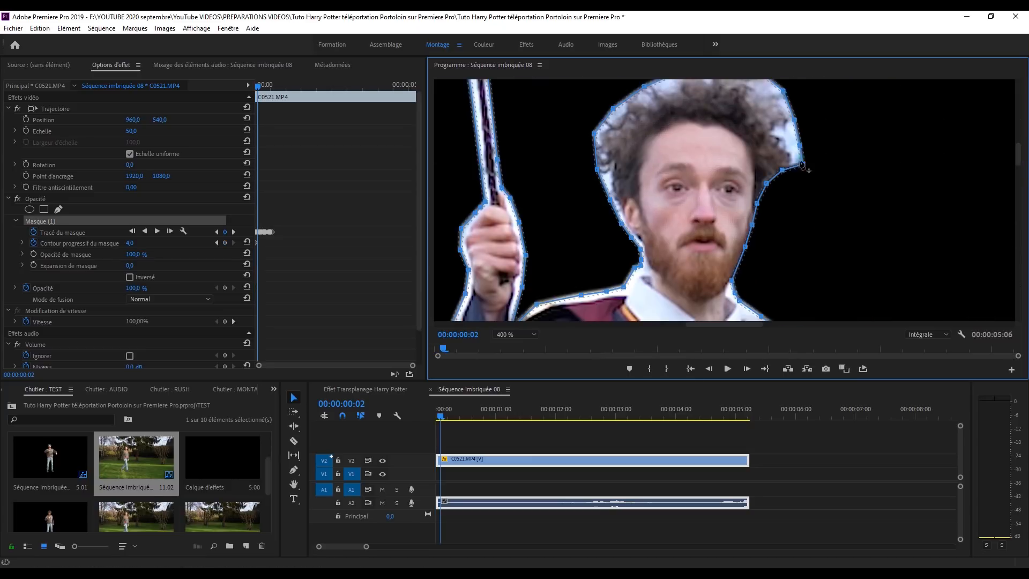
{"action": "left_click_drag", "start_coordinate": [808, 167], "coordinate": [792, 161]}
{"action": "left_click_drag", "start_coordinate": [797, 115], "coordinate": [790, 120]}
{"action": "left_click_drag", "start_coordinate": [771, 110], "coordinate": [717, 122]}
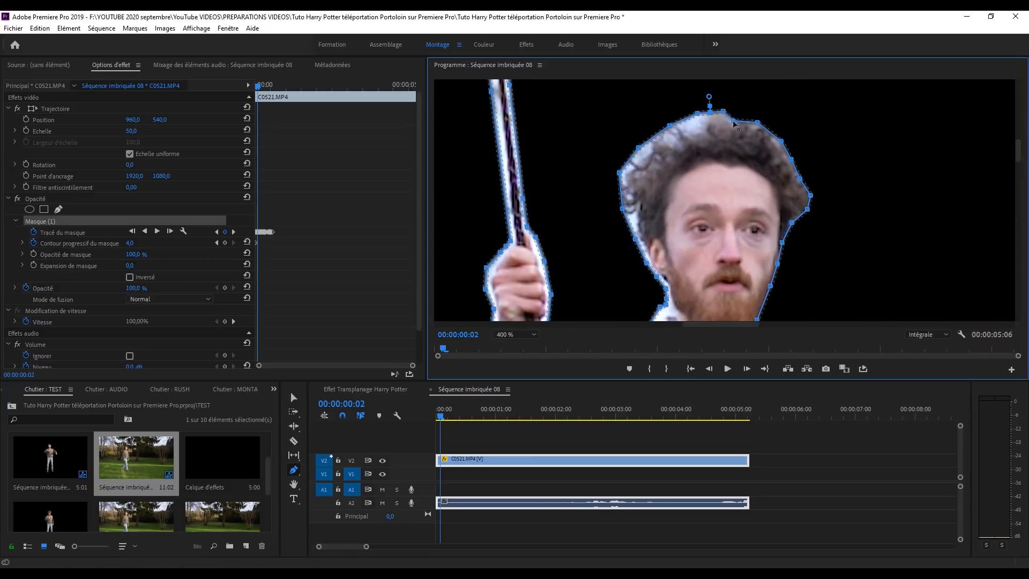
{"action": "left_click_drag", "start_coordinate": [645, 134], "coordinate": [650, 159]}
{"action": "left_click_drag", "start_coordinate": [619, 173], "coordinate": [632, 176]}
{"action": "left_click_drag", "start_coordinate": [622, 208], "coordinate": [637, 202]}
{"action": "left_click_drag", "start_coordinate": [635, 239], "coordinate": [641, 238]}
Pull the mask points closer to the wand's edges to trim the bright halo along it
{"action": "left_click_drag", "start_coordinate": [511, 241], "coordinate": [515, 242]}
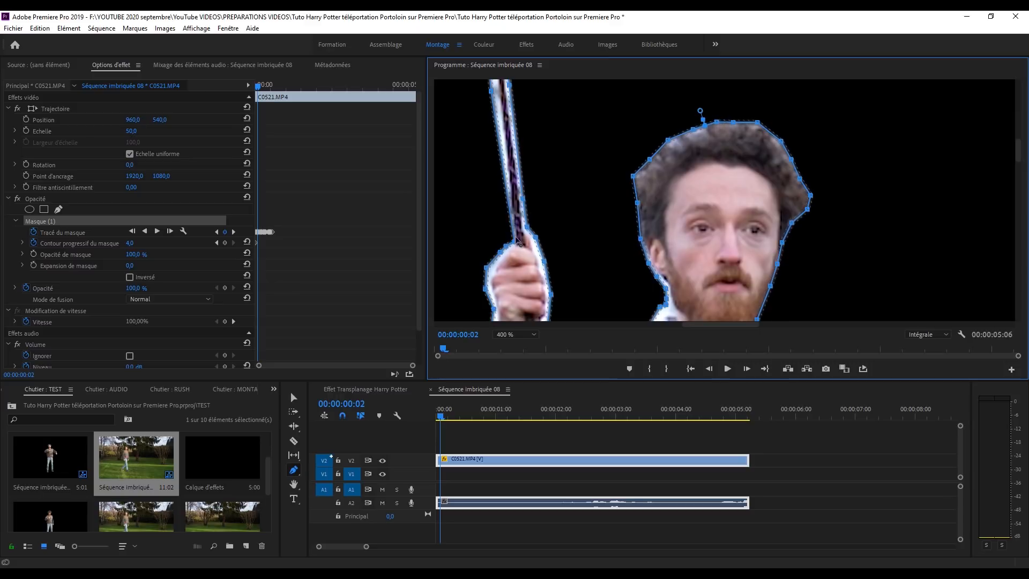
{"action": "left_click_drag", "start_coordinate": [491, 91], "coordinate": [500, 89]}
{"action": "left_click_drag", "start_coordinate": [509, 84], "coordinate": [505, 86]}
{"action": "left_click_drag", "start_coordinate": [523, 199], "coordinate": [519, 199]}
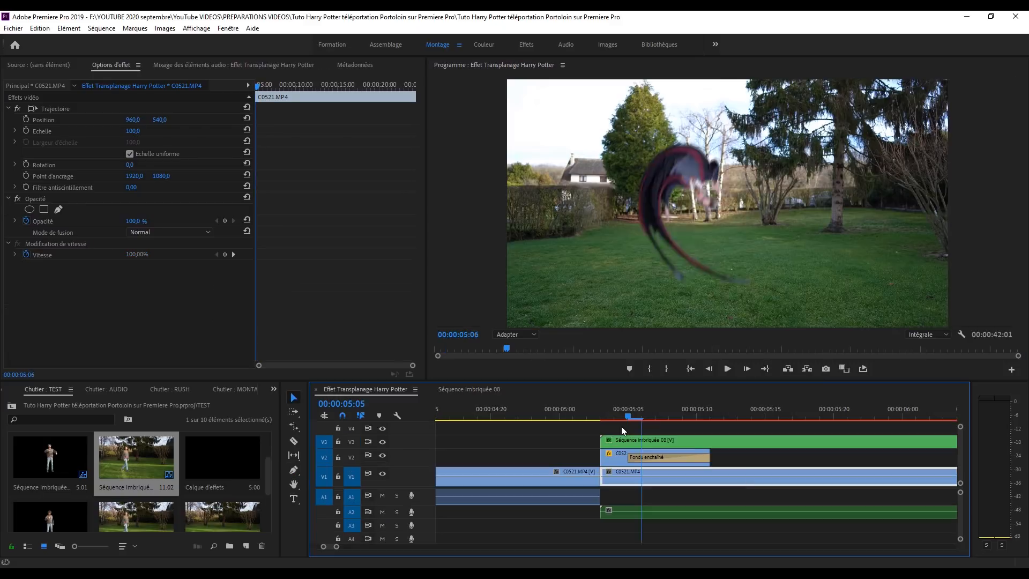
Review the disappearance in Effet Transplanage Harry Potter frame by frame from 00:00:05:03 to about 00:00:05:13
{"action": "left_click_drag", "start_coordinate": [622, 426], "coordinate": [597, 430]}
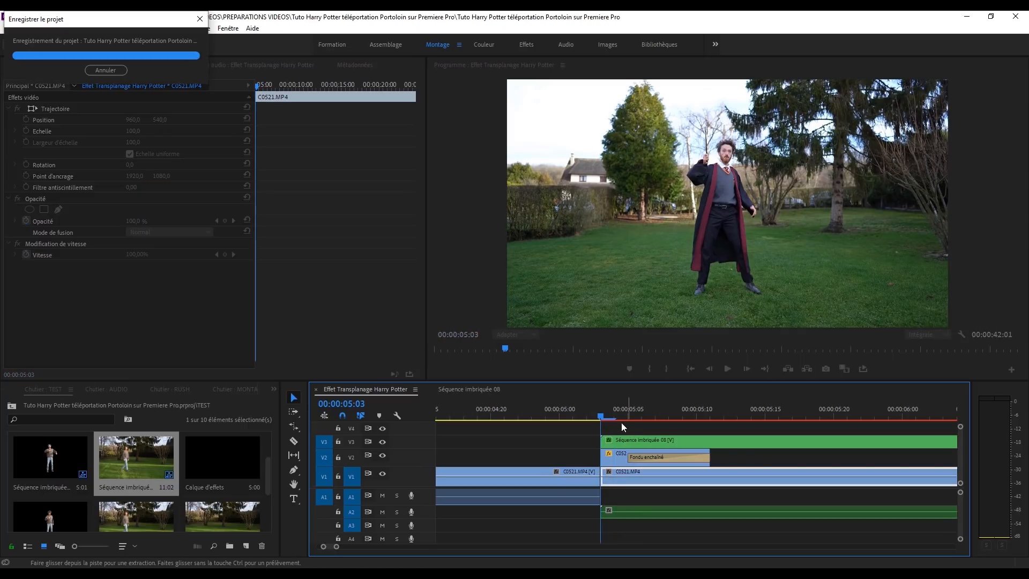
{"action": "left_click_drag", "start_coordinate": [619, 414], "coordinate": [693, 412]}
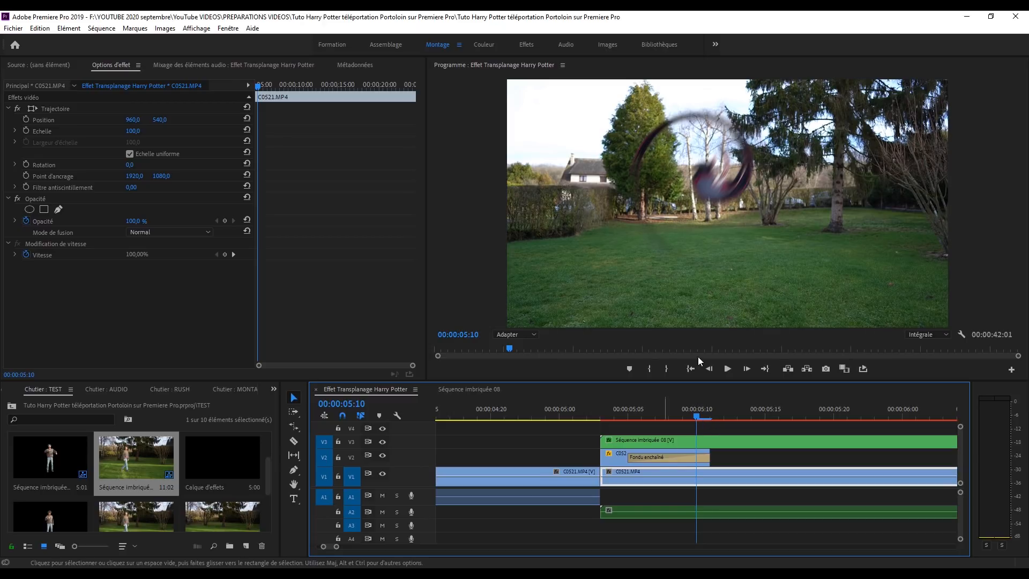
{"action": "left_click_drag", "start_coordinate": [699, 415], "coordinate": [651, 422]}
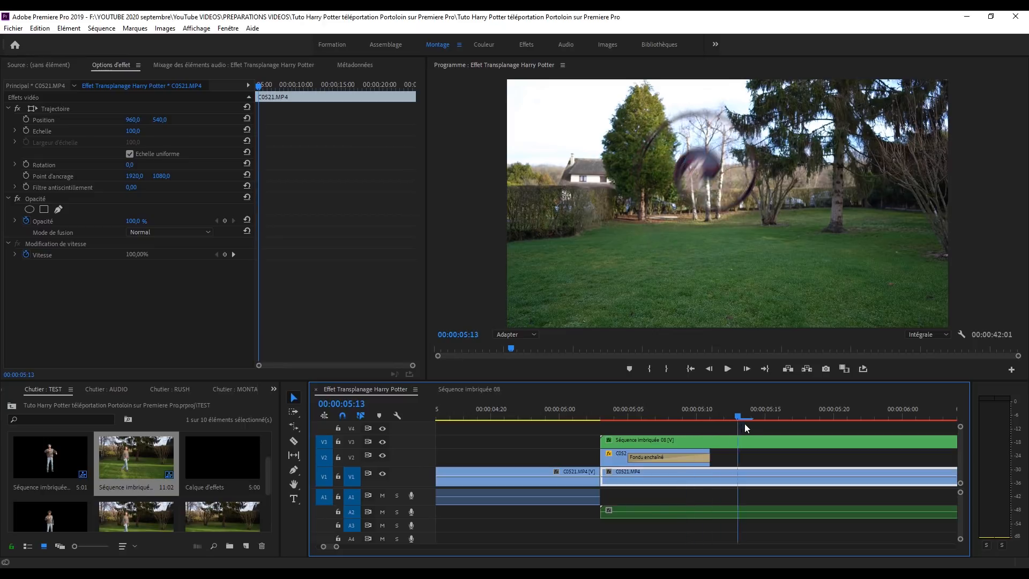
At 00:00:05:03, draw a freeform opacity mask on the nested clip over the grass beside and below the wizard's feet
{"action": "left_click", "coordinate": [601, 416]}
{"action": "left_click", "coordinate": [641, 442]}
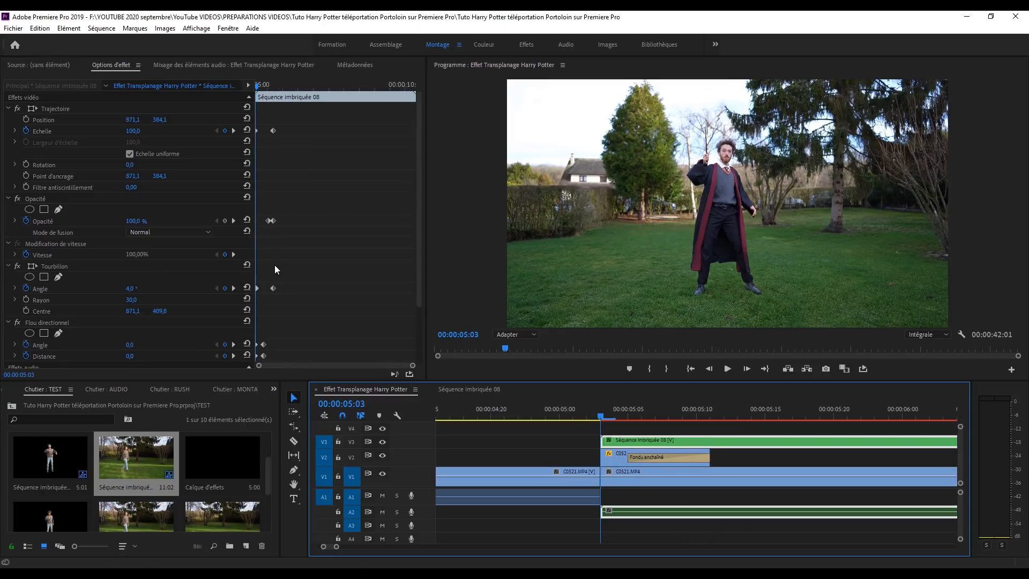
{"action": "left_click", "coordinate": [58, 209]}
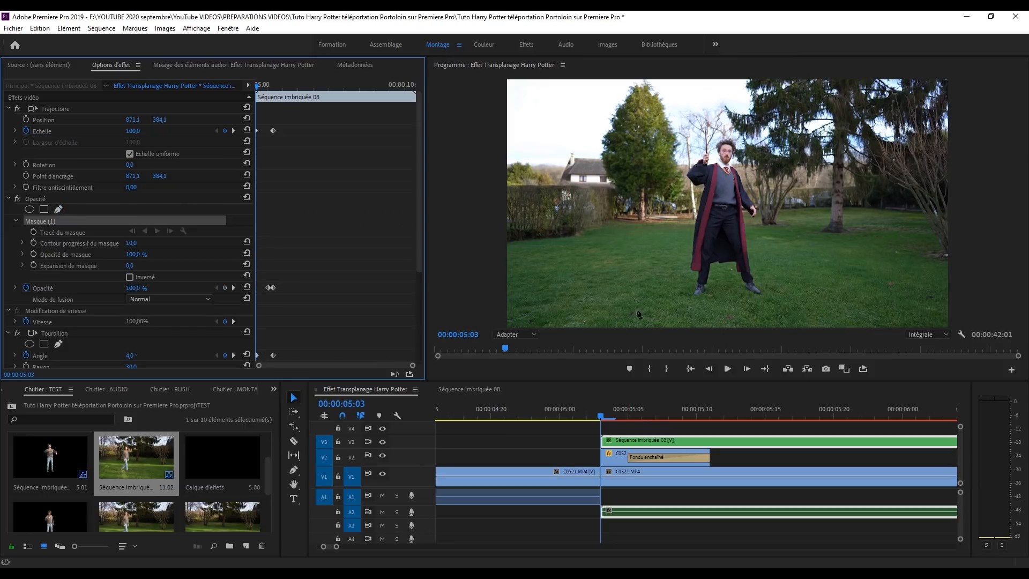
{"action": "left_click", "coordinate": [588, 280]}
{"action": "left_click", "coordinate": [647, 268]}
{"action": "left_click", "coordinate": [673, 273]}
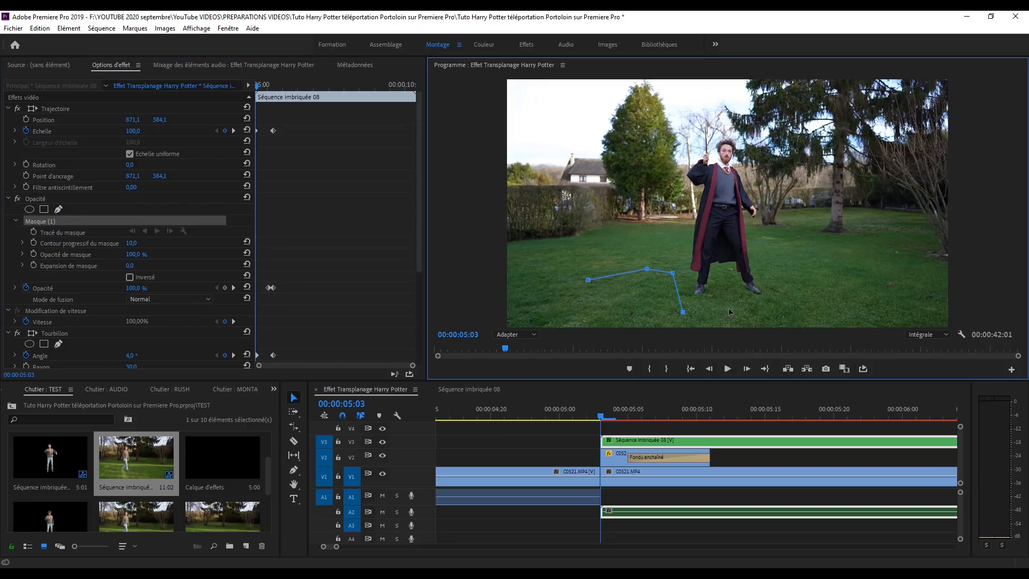
{"action": "left_click", "coordinate": [581, 322]}
{"action": "left_click", "coordinate": [588, 279]}
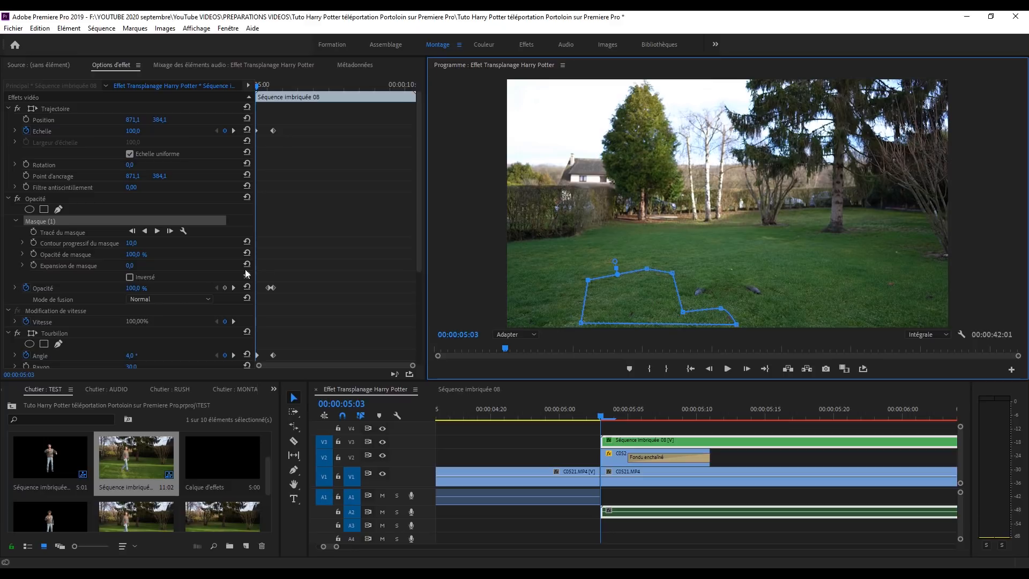
Invert the nested clip's new grass mask and start keyframing its Tracé du masque at 00:00:05:03
{"action": "left_click", "coordinate": [130, 277]}
{"action": "left_click", "coordinate": [33, 231]}
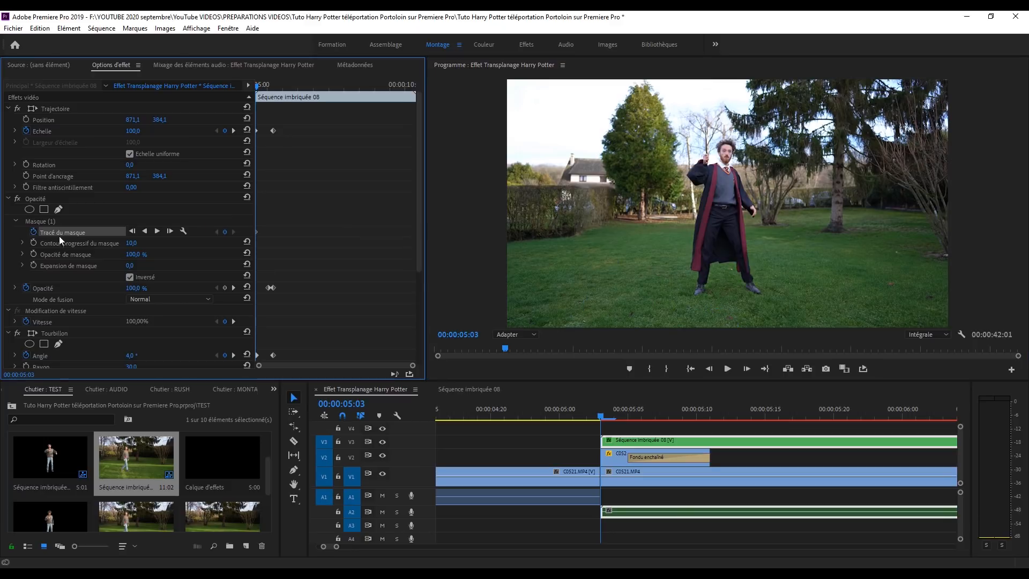
{"action": "left_click", "coordinate": [60, 221]}
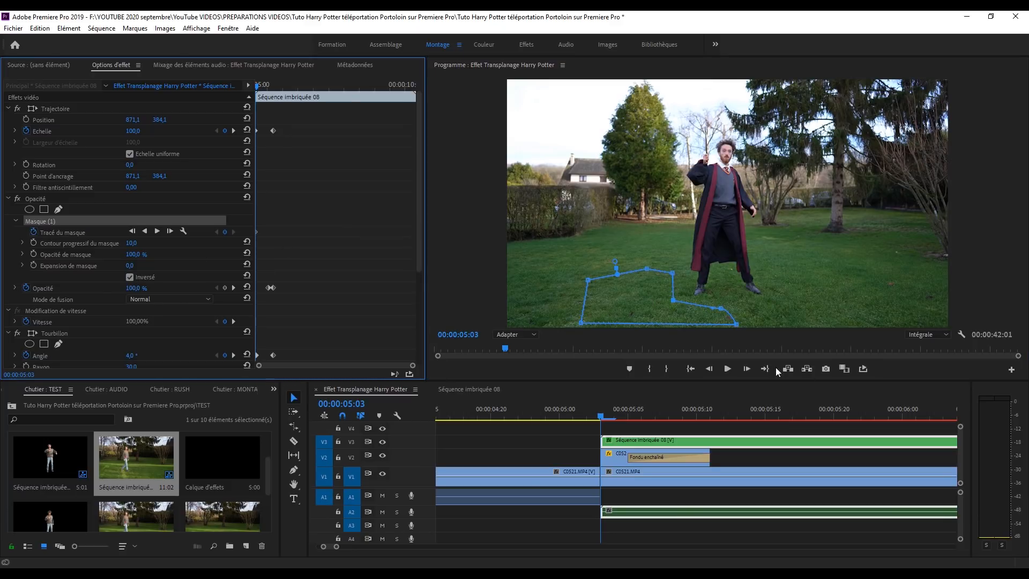
Reshape the mask path at 00:00:05:04 and set its Contour progressif to 104
{"action": "left_click", "coordinate": [748, 369]}
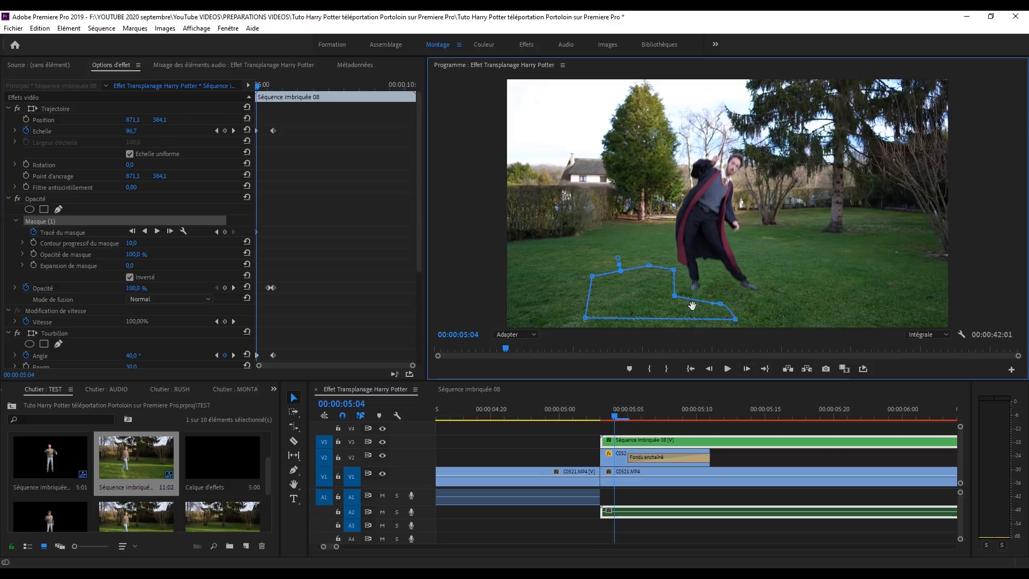
{"action": "left_click_drag", "start_coordinate": [674, 296], "coordinate": [653, 266]}
{"action": "key", "text": "Right"}
{"action": "left_click_drag", "start_coordinate": [131, 243], "coordinate": [182, 243]}
Reshape the mask from about 00:00:05:05 over the following frame, pulling its lower corners outward and fitting its edge under the twisting legs
{"action": "mouse_move", "coordinate": [651, 262]}
{"action": "left_mouse_down"}
{"action": "mouse_move", "coordinate": [627, 271]}
{"action": "mouse_move", "coordinate": [642, 274]}
{"action": "left_mouse_up"}
{"action": "left_click_drag", "start_coordinate": [684, 292], "coordinate": [739, 287]}
{"action": "left_click_drag", "start_coordinate": [734, 314], "coordinate": [827, 314]}
{"action": "left_click_drag", "start_coordinate": [772, 297], "coordinate": [782, 279]}
{"action": "left_click", "coordinate": [746, 369]}
{"action": "left_click_drag", "start_coordinate": [594, 307], "coordinate": [579, 324]}
{"action": "left_click_drag", "start_coordinate": [822, 308], "coordinate": [835, 327]}
{"action": "left_click_drag", "start_coordinate": [749, 304], "coordinate": [724, 275]}
Keyframe the mask path and widen its lower corners on the next frames, stepping back to correct the edge near the swirling legs
{"action": "left_click", "coordinate": [225, 232]}
{"action": "left_click", "coordinate": [124, 221]}
{"action": "left_click", "coordinate": [747, 369]}
{"action": "left_click_drag", "start_coordinate": [808, 295], "coordinate": [841, 330]}
{"action": "left_click_drag", "start_coordinate": [560, 288], "coordinate": [556, 325]}
{"action": "double_click", "coordinate": [709, 369]}
{"action": "left_click", "coordinate": [748, 369]}
{"action": "left_click", "coordinate": [748, 369]}
{"action": "left_click", "coordinate": [709, 368]}
{"action": "left_click_drag", "start_coordinate": [705, 295], "coordinate": [705, 287]}
Extend the mask upward over the hedge and large tree beside the shrinking swirl, adjusting it frame by frame past 00:00:05:11
{"action": "double_click", "coordinate": [749, 369]}
{"action": "left_click_drag", "start_coordinate": [587, 231], "coordinate": [612, 172]}
{"action": "left_click_drag", "start_coordinate": [629, 232], "coordinate": [666, 92]}
{"action": "left_click", "coordinate": [746, 368]}
{"action": "left_click", "coordinate": [746, 368]}
{"action": "key", "text": "Right"}
{"action": "key", "text": "Right"}
{"action": "key", "text": "Right"}
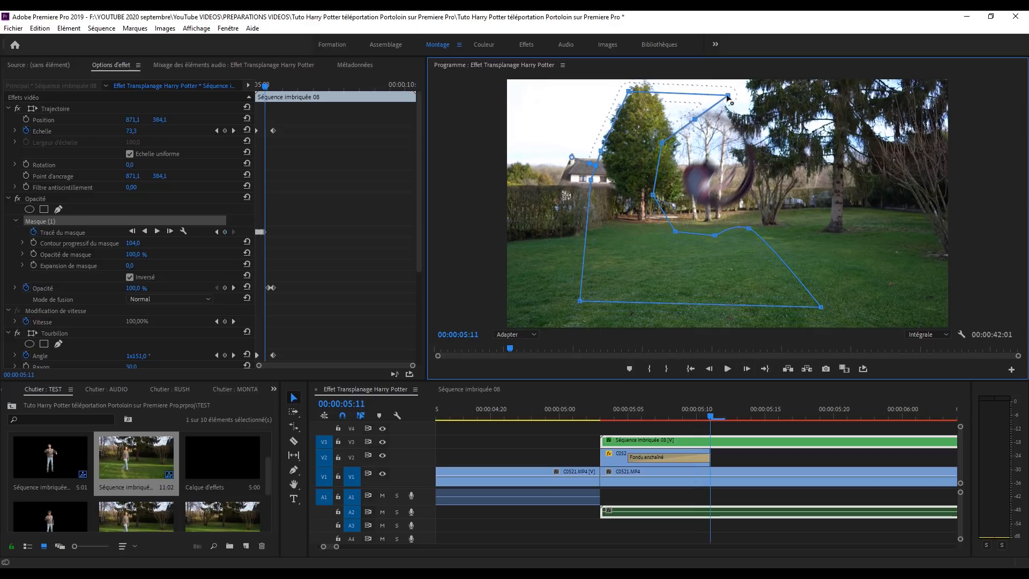
{"action": "key", "text": "Right"}
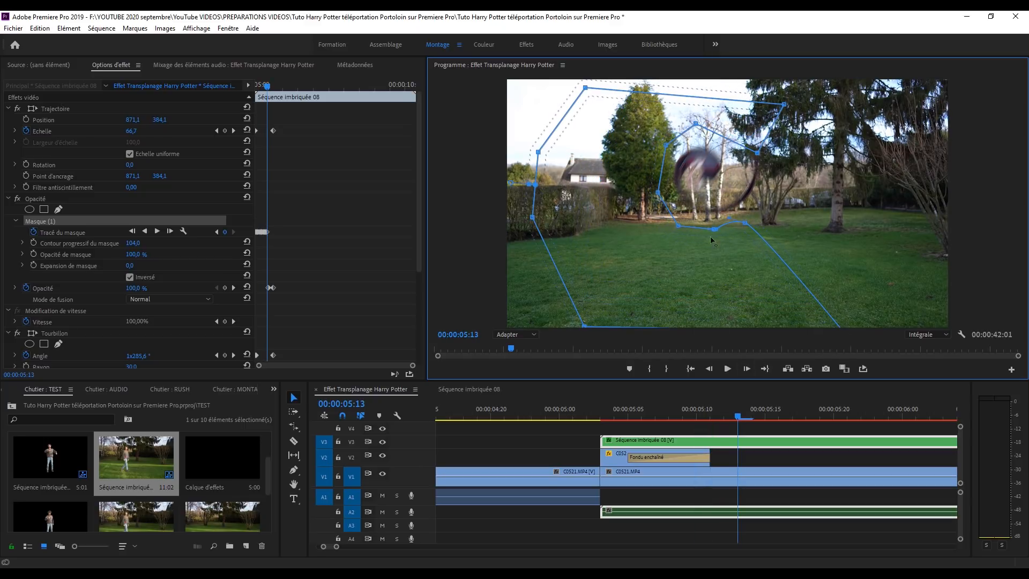
Fit the mask path around the fading swirl on the frames from about 00:00:05:13, and play back the effect from before the cut
{"action": "left_click_drag", "start_coordinate": [656, 190], "coordinate": [649, 186]}
{"action": "key", "text": "Left"}
{"action": "key", "text": "Left"}
{"action": "left_click", "coordinate": [746, 368]}
{"action": "left_click", "coordinate": [747, 368]}
{"action": "left_click_drag", "start_coordinate": [768, 130], "coordinate": [806, 200]}
{"action": "left_click_drag", "start_coordinate": [726, 139], "coordinate": [754, 174]}
{"action": "left_click_drag", "start_coordinate": [772, 183], "coordinate": [740, 212]}
{"action": "left_click_drag", "start_coordinate": [751, 416], "coordinate": [584, 422]}
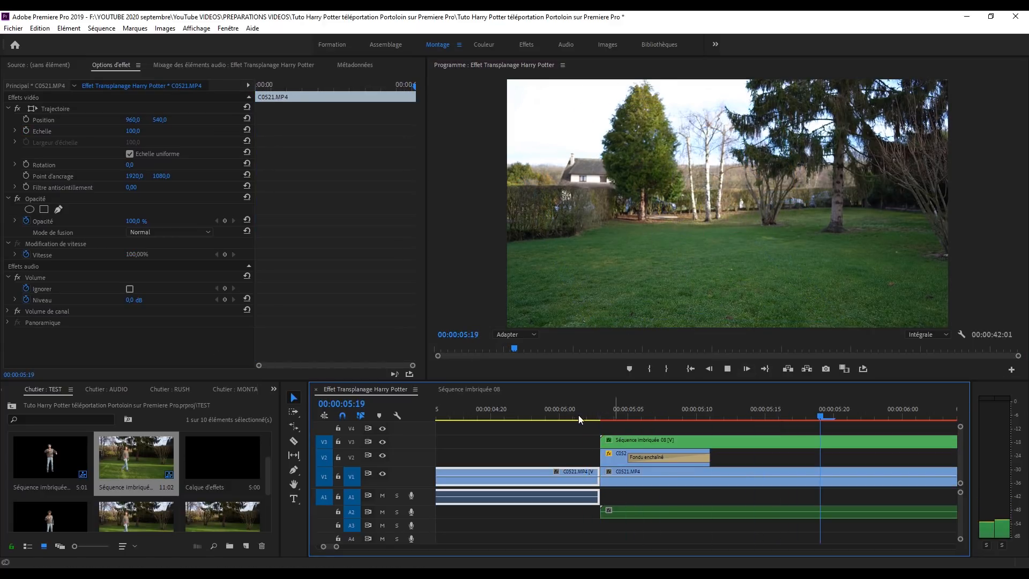
Move the nested clip's first opacity fade keyframe to 00:00:05:17
{"action": "left_click", "coordinate": [642, 421]}
{"action": "left_click", "coordinate": [640, 445]}
{"action": "scroll", "coordinate": [371, 298], "scroll_direction": "down", "scroll_amount": 2}
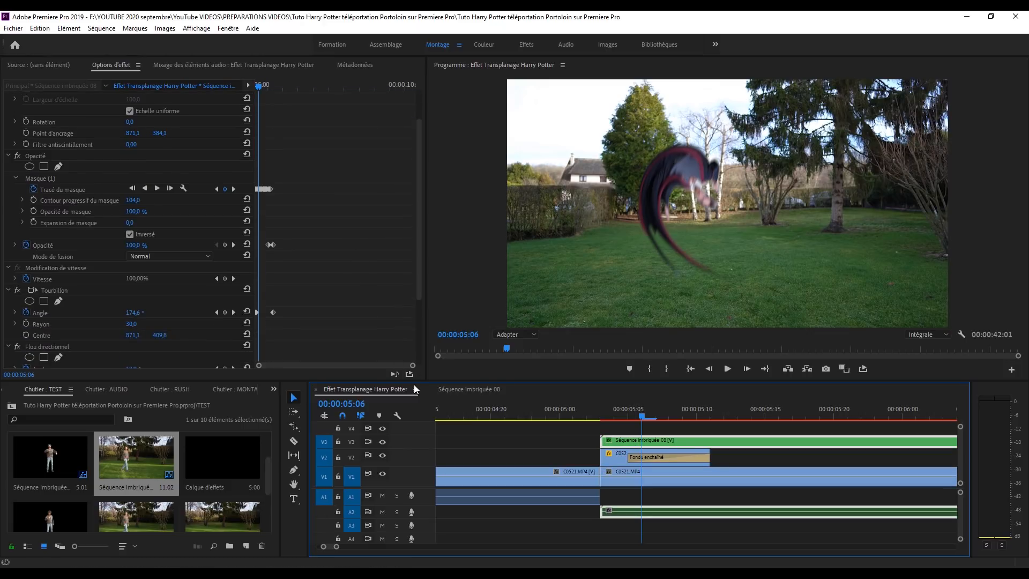
{"action": "left_click_drag", "start_coordinate": [413, 367], "coordinate": [392, 369]}
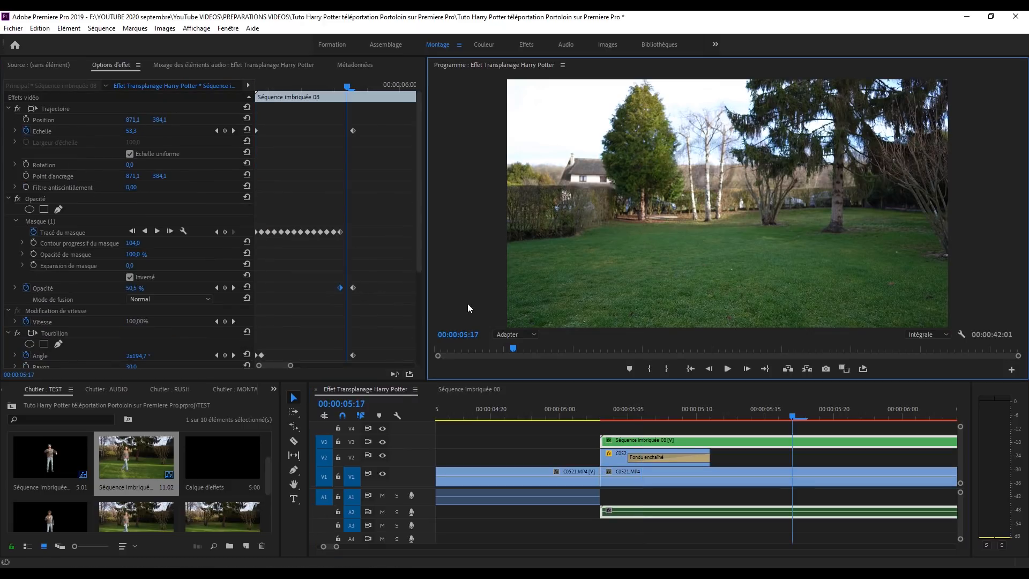
{"action": "left_click_drag", "start_coordinate": [339, 290], "coordinate": [347, 290]}
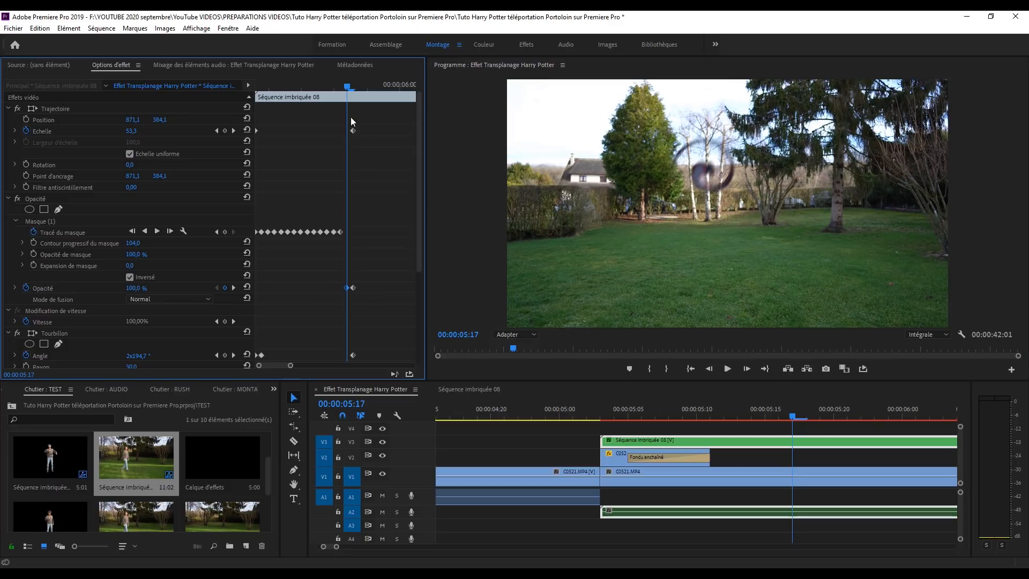
Play back the disappearance from shortly before the cut at 00:00:05:03 to check the mask and fade timing
{"action": "left_click_drag", "start_coordinate": [686, 412], "coordinate": [513, 411]}
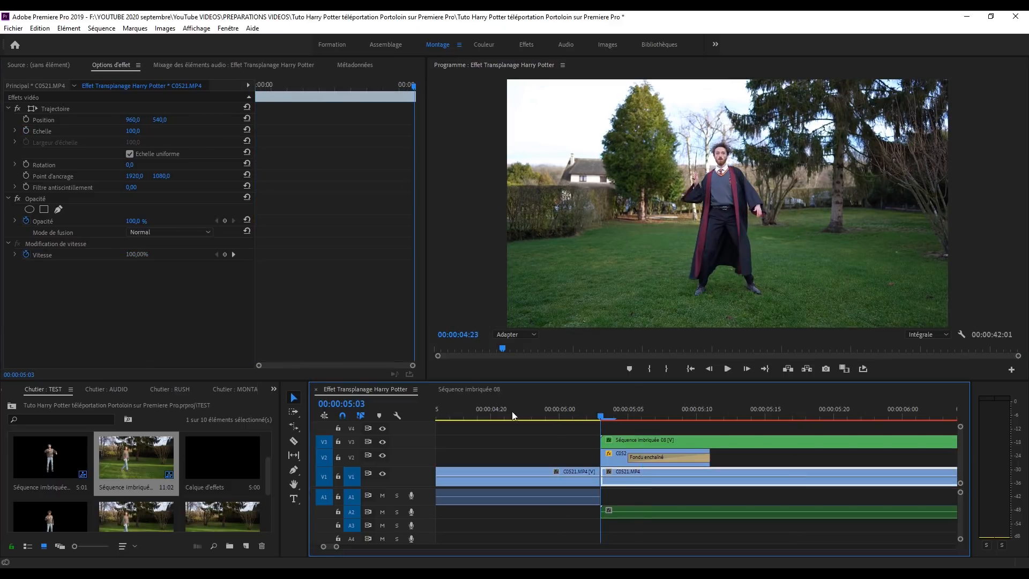
{"action": "key", "text": "space"}
{"action": "left_click", "coordinate": [566, 405]}
{"action": "key", "text": "space"}
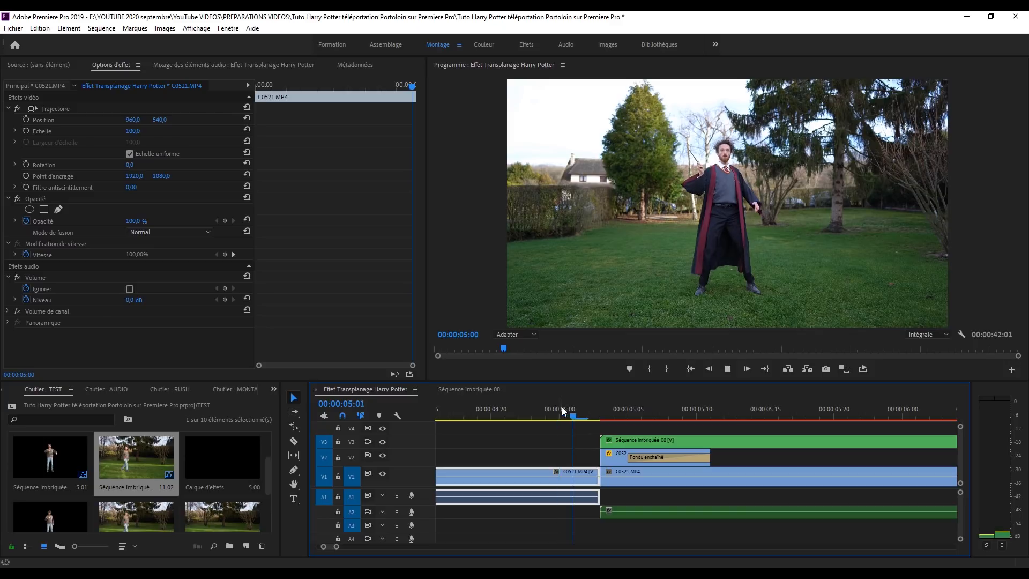
{"action": "left_click_drag", "start_coordinate": [589, 406], "coordinate": [614, 408]}
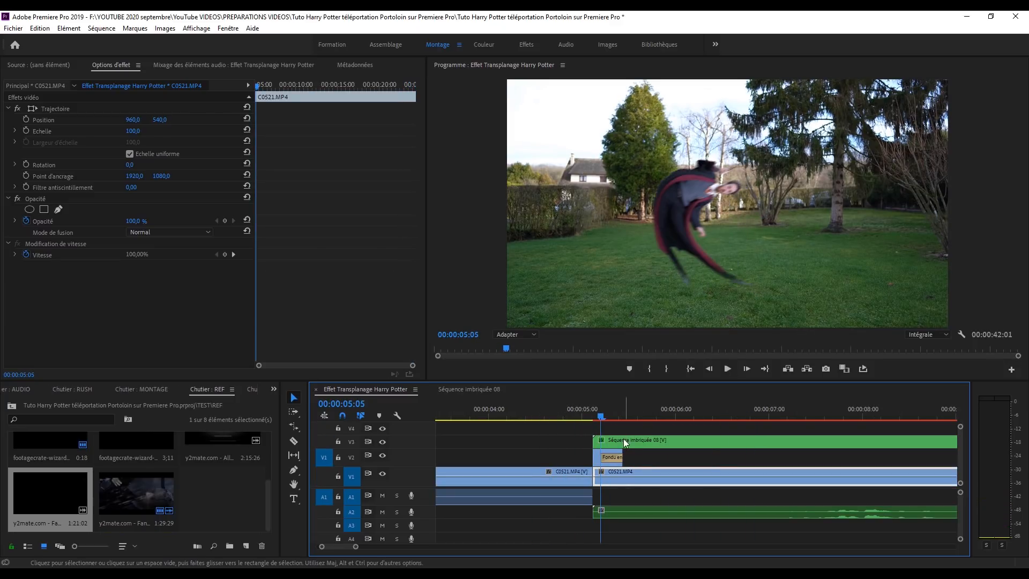
Set the nested clip's Tourbillon Angle to 7° at 00:00:05:04
{"action": "left_click", "coordinate": [622, 439]}
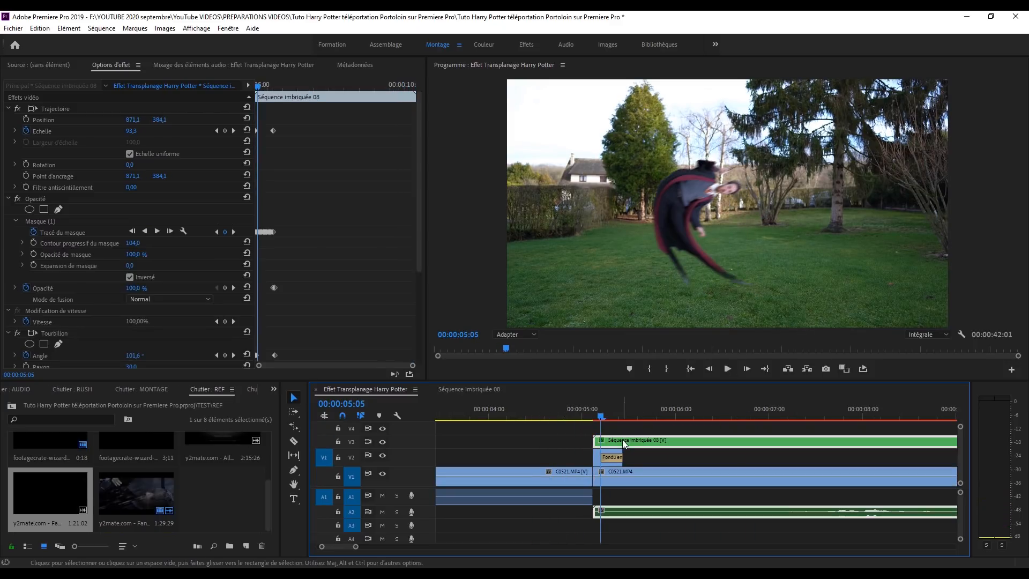
{"action": "left_click", "coordinate": [593, 412]}
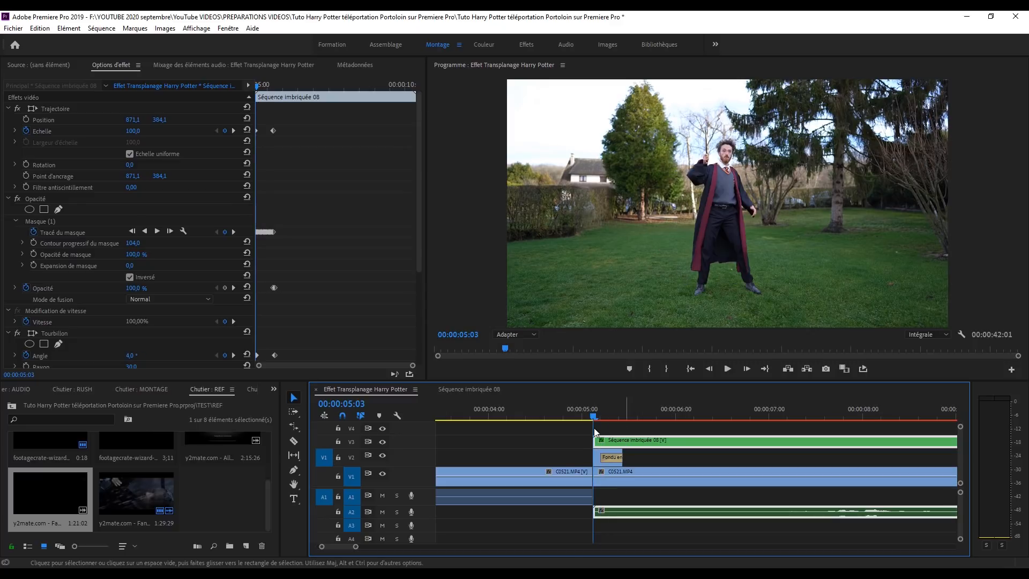
{"action": "scroll", "coordinate": [378, 255], "scroll_direction": "down", "scroll_amount": 5}
{"action": "left_click_drag", "start_coordinate": [411, 366], "coordinate": [300, 367]}
{"action": "left_click_drag", "start_coordinate": [130, 216], "coordinate": [116, 215]}
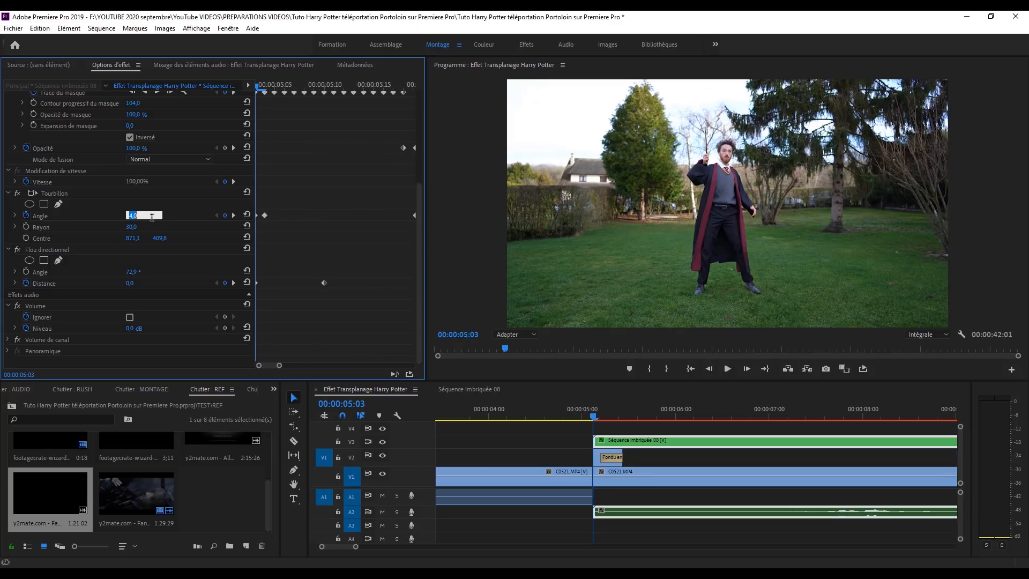
{"action": "left_click", "coordinate": [747, 369]}
{"action": "left_click", "coordinate": [140, 216]}
{"action": "type", "text": "7"}
{"action": "key", "text": "Return"}
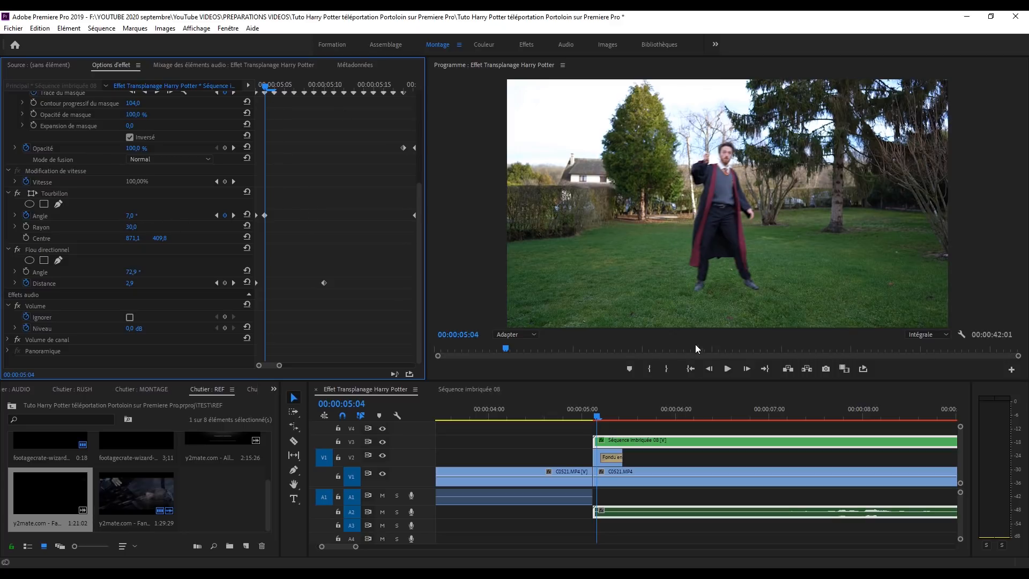
Keyframe the Tourbillon Angle at 40° on 00:00:05:05 and 70° on 00:00:05:06, and return the playhead to before the cut
{"action": "left_click", "coordinate": [746, 369]}
{"action": "left_click", "coordinate": [133, 216]}
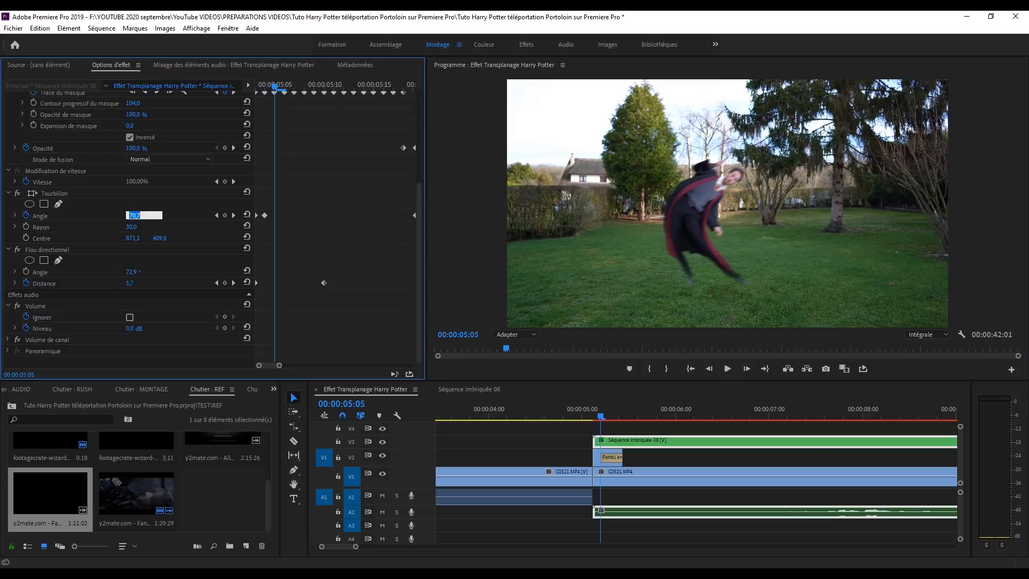
{"action": "type", "text": "40"}
{"action": "key", "text": "Return"}
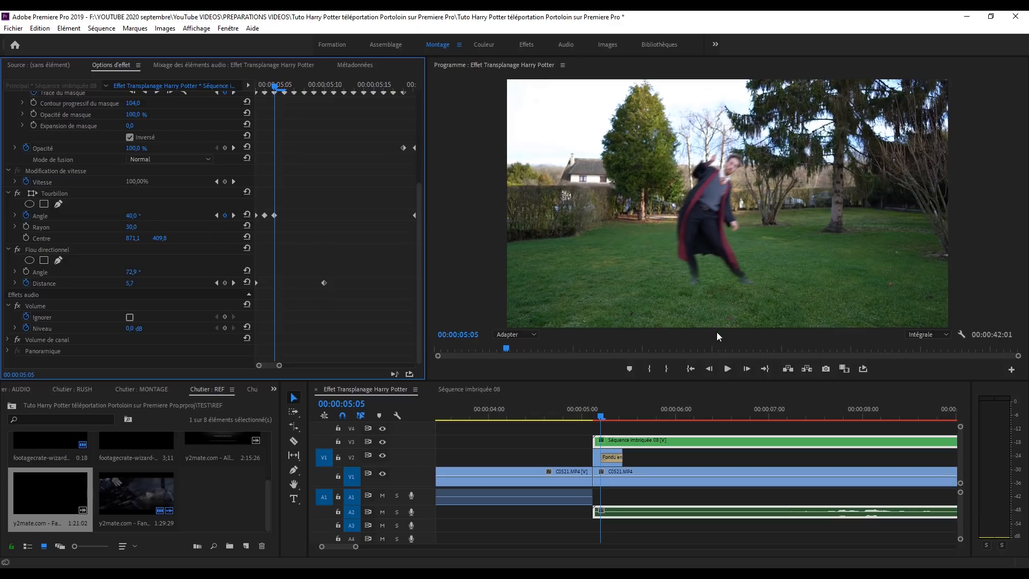
{"action": "left_click", "coordinate": [746, 369]}
{"action": "left_click", "coordinate": [132, 216]}
{"action": "type", "text": "70"}
{"action": "key", "text": "Return"}
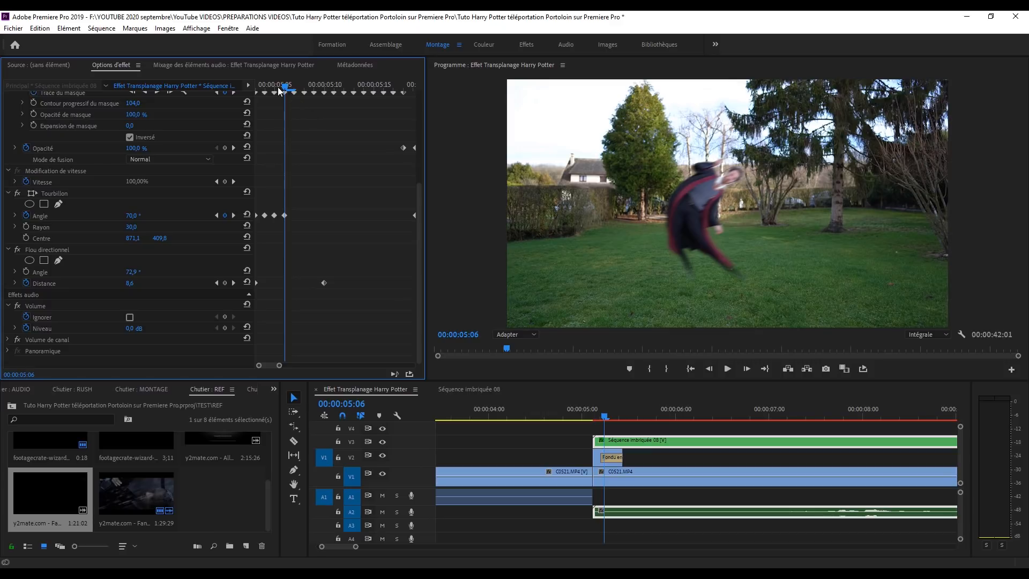
{"action": "left_click_drag", "start_coordinate": [280, 86], "coordinate": [256, 86]}
{"action": "mouse_move", "coordinate": [590, 413]}
{"action": "left_mouse_down"}
{"action": "mouse_move", "coordinate": [660, 414]}
{"action": "mouse_move", "coordinate": [586, 420]}
{"action": "left_mouse_up"}
Create a Calque d'effets in the RUSH bin and place it on V4 above the nested clip, starting at the cut
{"action": "left_click", "coordinate": [74, 389]}
{"action": "right_click", "coordinate": [262, 474]}
{"action": "mouse_move", "coordinate": [388, 328]}
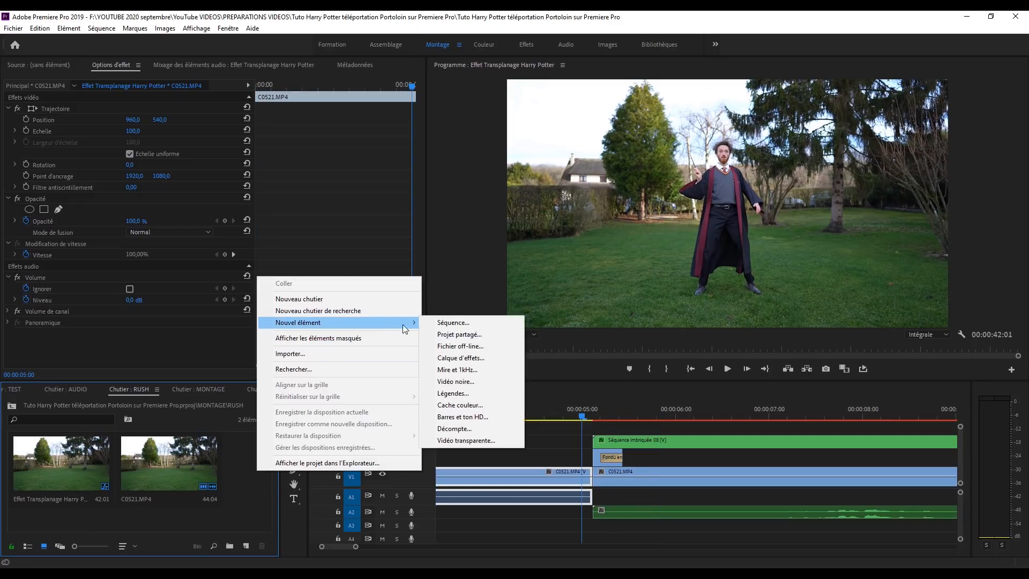
{"action": "left_click", "coordinate": [461, 358]}
{"action": "left_click", "coordinate": [538, 332]}
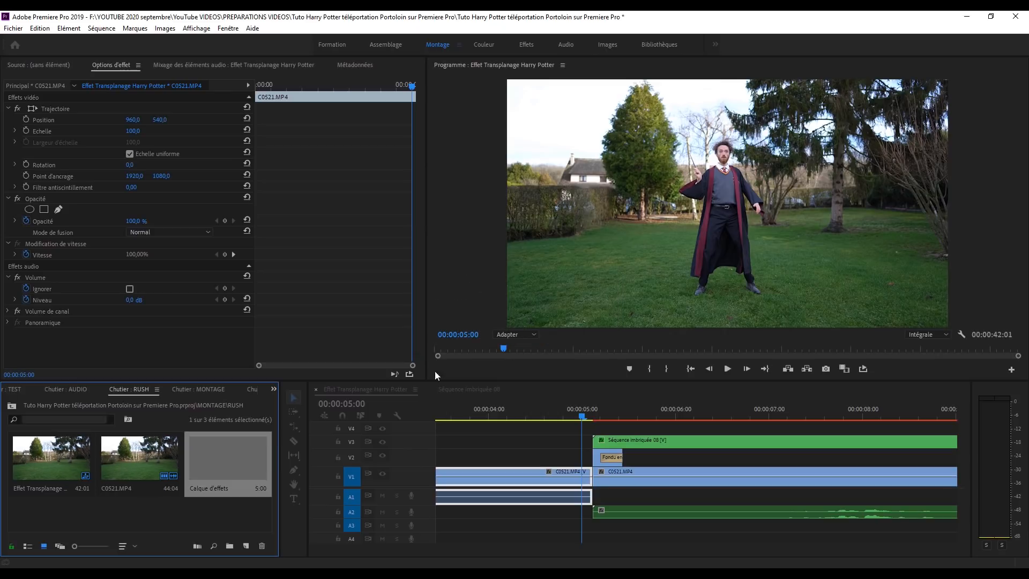
{"action": "left_click_drag", "start_coordinate": [233, 478], "coordinate": [593, 431]}
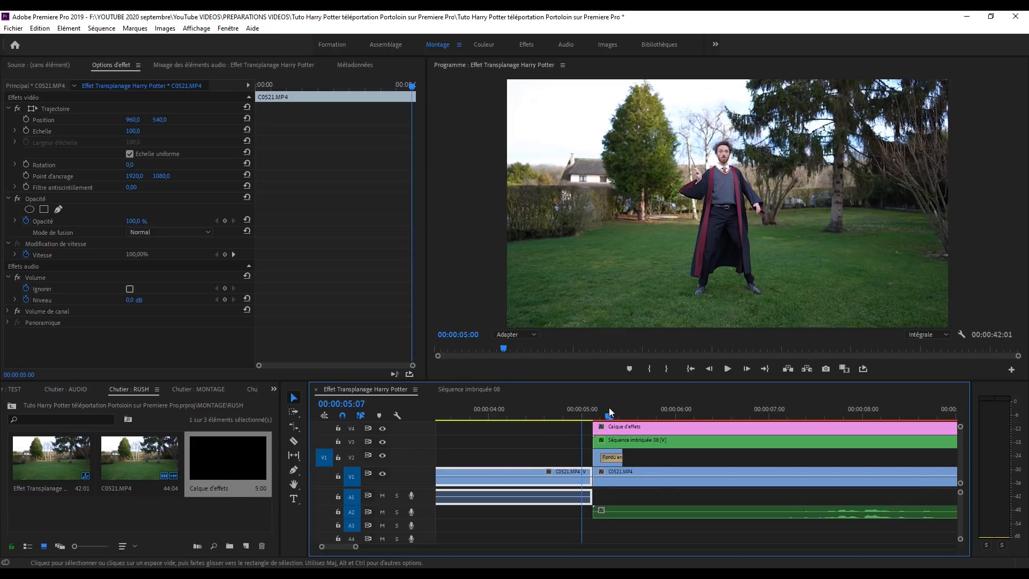
Find the Lumière parasite effect and apply it to the Calque d'effets clip on V4
{"action": "left_click", "coordinate": [636, 432]}
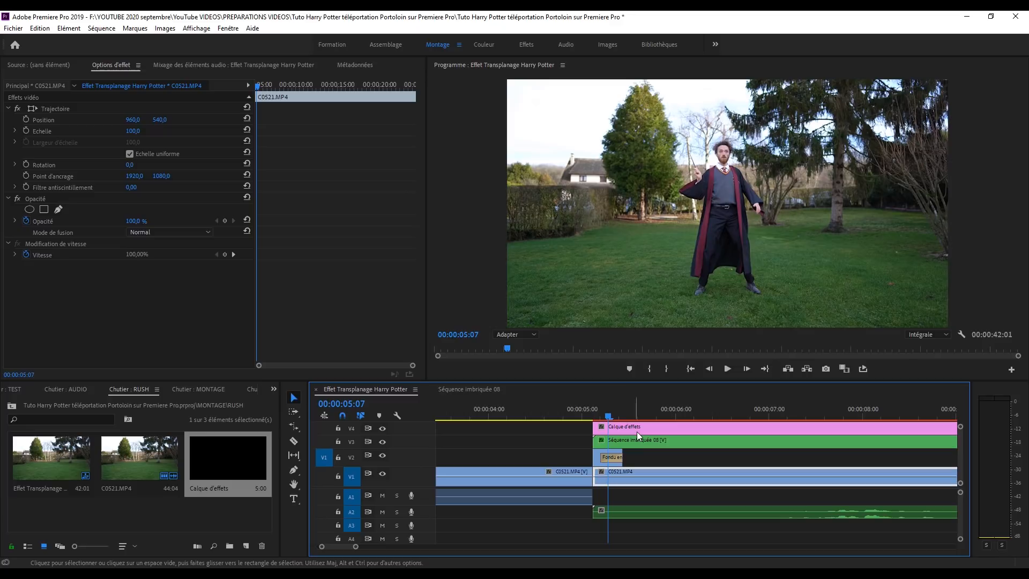
{"action": "left_click", "coordinate": [273, 389]}
{"action": "left_click", "coordinate": [283, 509]}
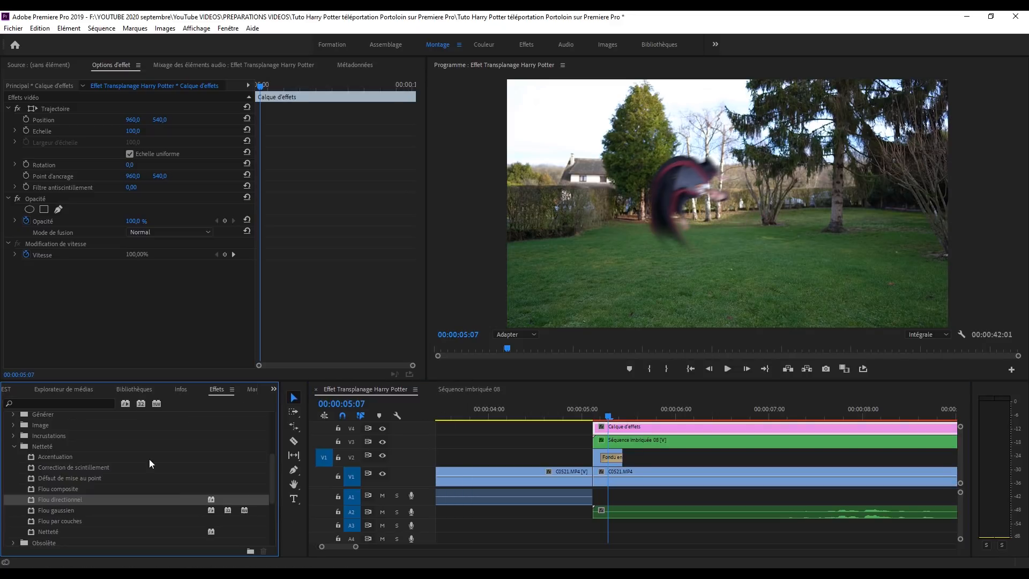
{"action": "left_click", "coordinate": [52, 402]}
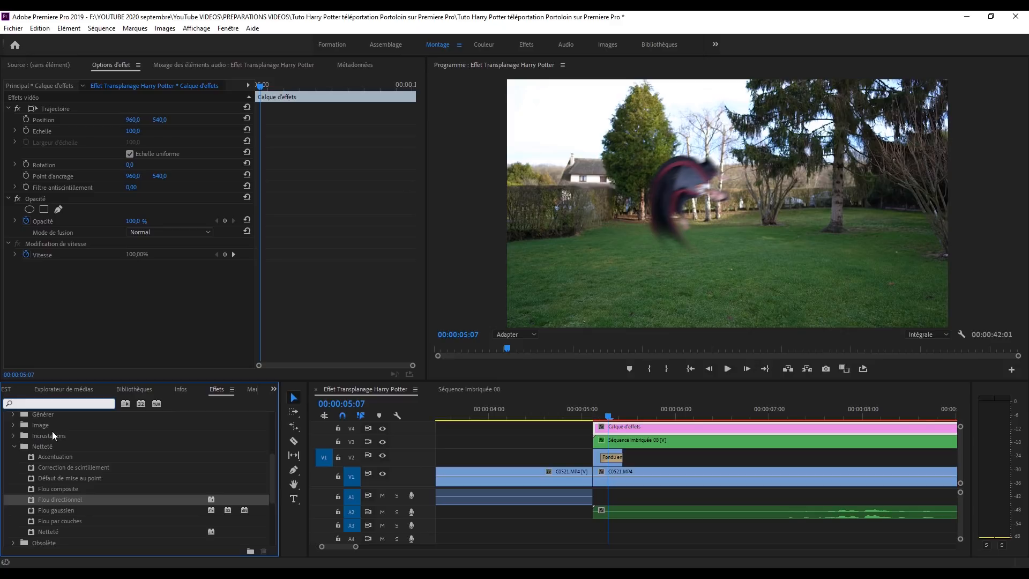
{"action": "type", "text": "lumi"}
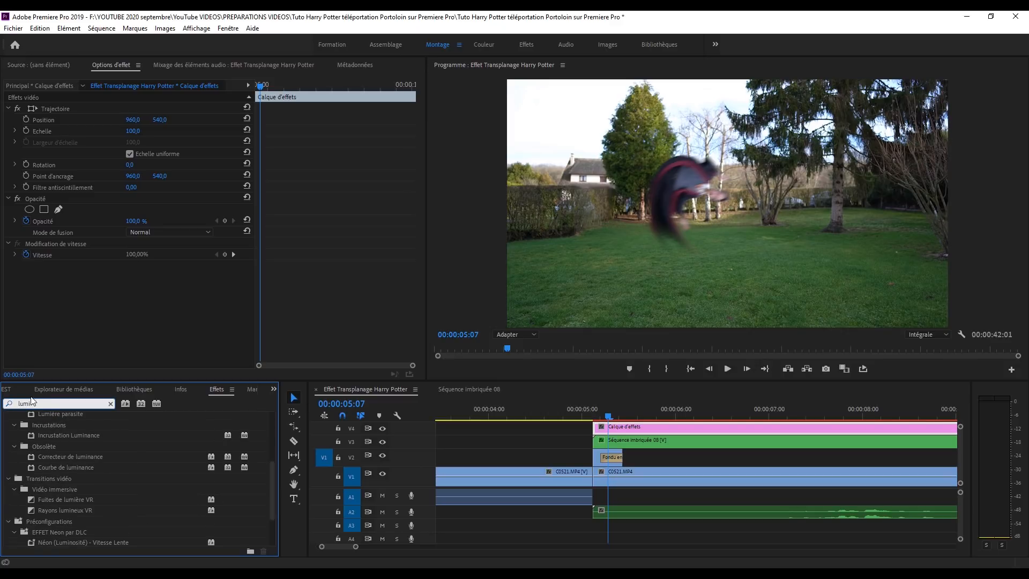
{"action": "left_click", "coordinate": [90, 418]}
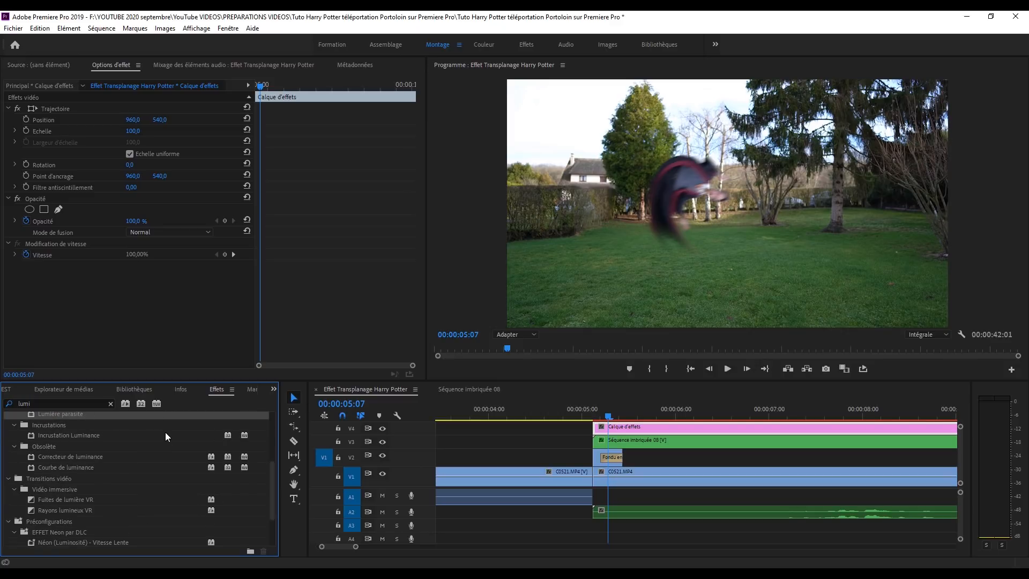
{"action": "scroll", "coordinate": [165, 432], "scroll_direction": "up", "scroll_amount": 2}
{"action": "left_click_drag", "start_coordinate": [67, 458], "coordinate": [606, 427]}
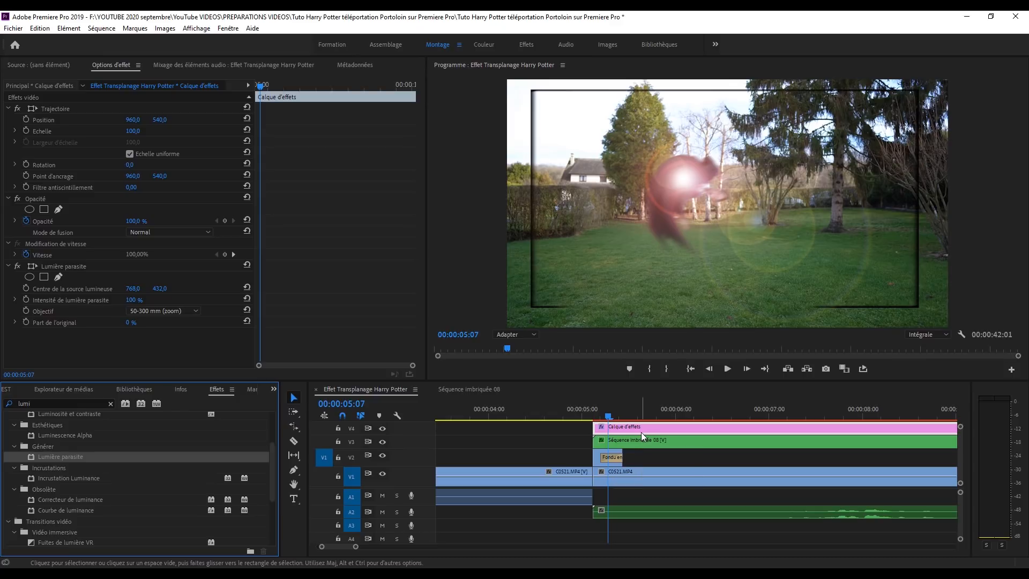
Swap the track order so the nested wizard clip sits on V4 and the Calque d'effets on V3, both starting at the cut
{"action": "left_click_drag", "start_coordinate": [356, 546], "coordinate": [410, 546]}
{"action": "left_click_drag", "start_coordinate": [580, 432], "coordinate": [691, 432]}
{"action": "left_click_drag", "start_coordinate": [410, 546], "coordinate": [333, 546]}
{"action": "scroll", "coordinate": [664, 426], "scroll_direction": "down", "scroll_amount": 5}
{"action": "left_click_drag", "start_coordinate": [518, 440], "coordinate": [517, 430]}
{"action": "left_click_drag", "start_coordinate": [336, 546], "coordinate": [390, 546]}
{"action": "left_click_drag", "start_coordinate": [794, 432], "coordinate": [637, 449]}
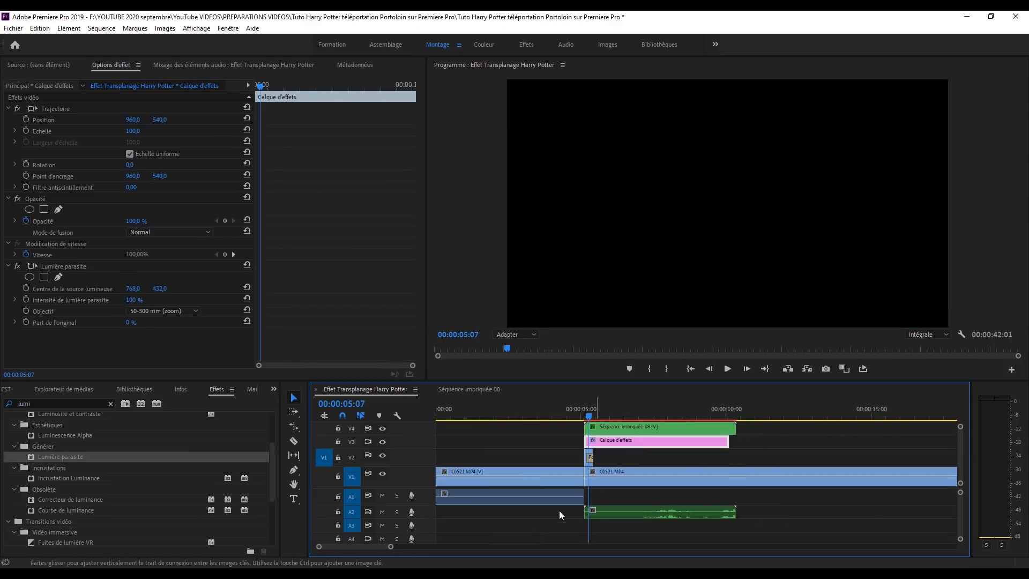
At 00:00:05:13, set the Lumière parasite Objectif to 105 mm normal and move its light centre onto the swirl, about 867.8, 447.9
{"action": "left_click_drag", "start_coordinate": [390, 547], "coordinate": [370, 547]}
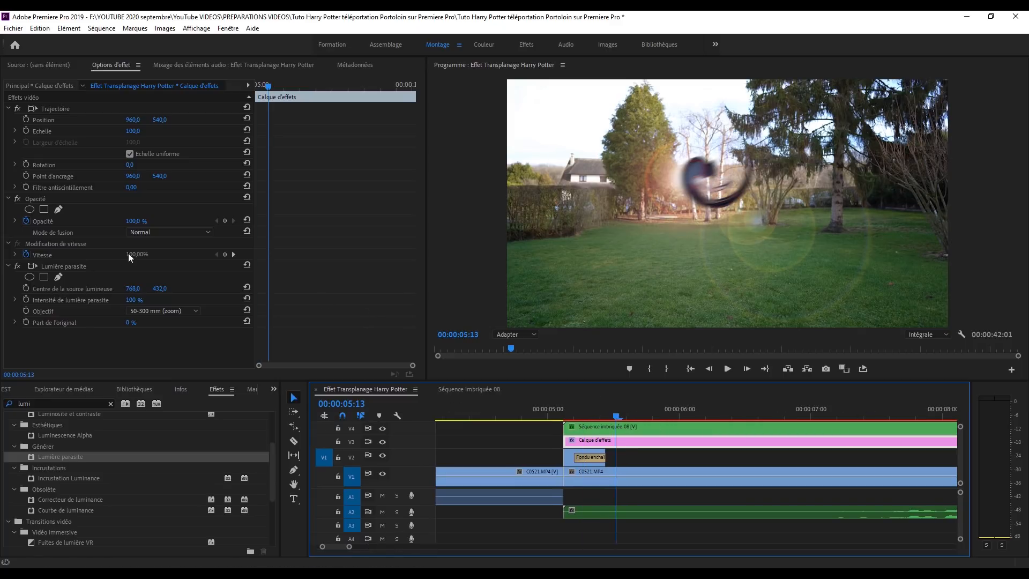
{"action": "left_click", "coordinate": [176, 313]}
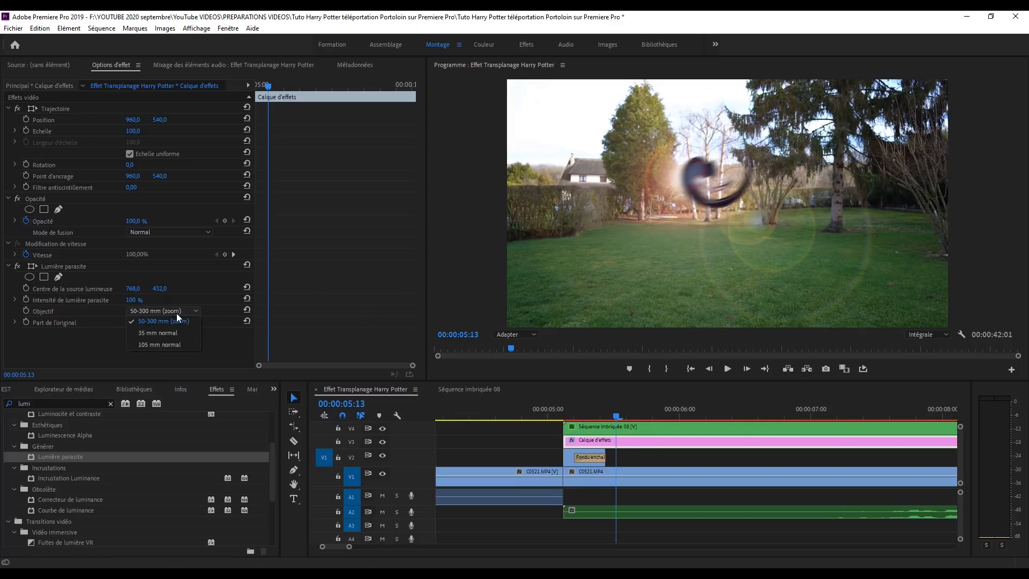
{"action": "left_click", "coordinate": [165, 343]}
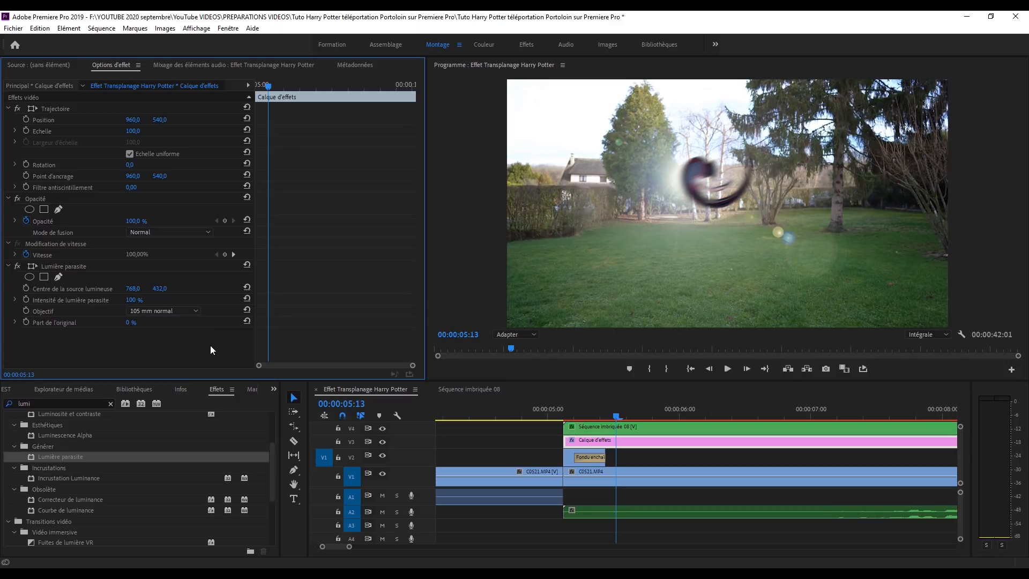
{"action": "left_click", "coordinate": [62, 267]}
{"action": "left_click_drag", "start_coordinate": [683, 178], "coordinate": [706, 182]}
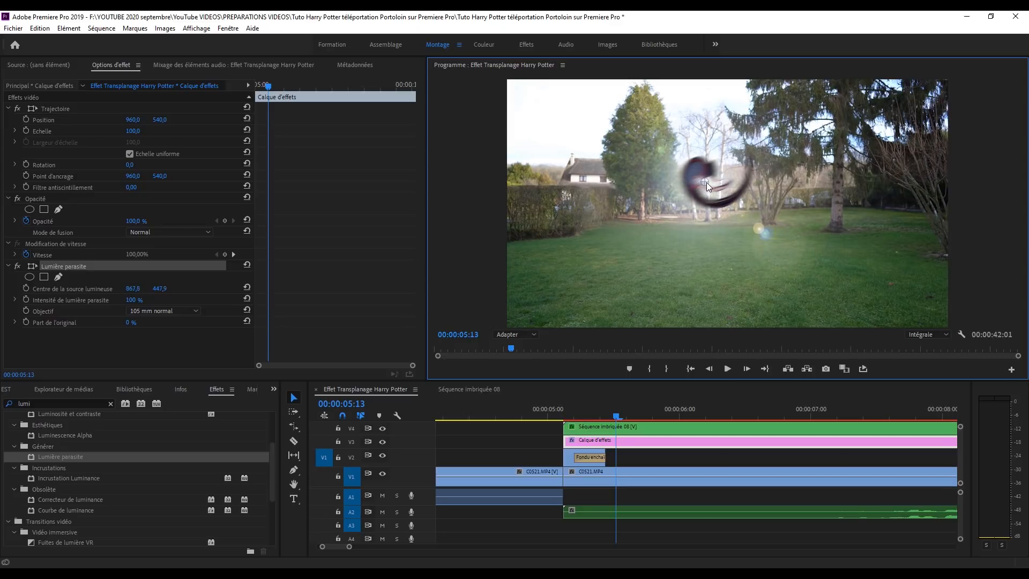
At 00:00:05:05, add an elliptical mask to Lumière parasite and shift it over the wizard and the light source
{"action": "left_click_drag", "start_coordinate": [617, 416], "coordinate": [604, 419]}
{"action": "key", "text": "Left"}
{"action": "key", "text": "Left"}
{"action": "key", "text": "Left"}
{"action": "key", "text": "Left"}
{"action": "key", "text": "Left"}
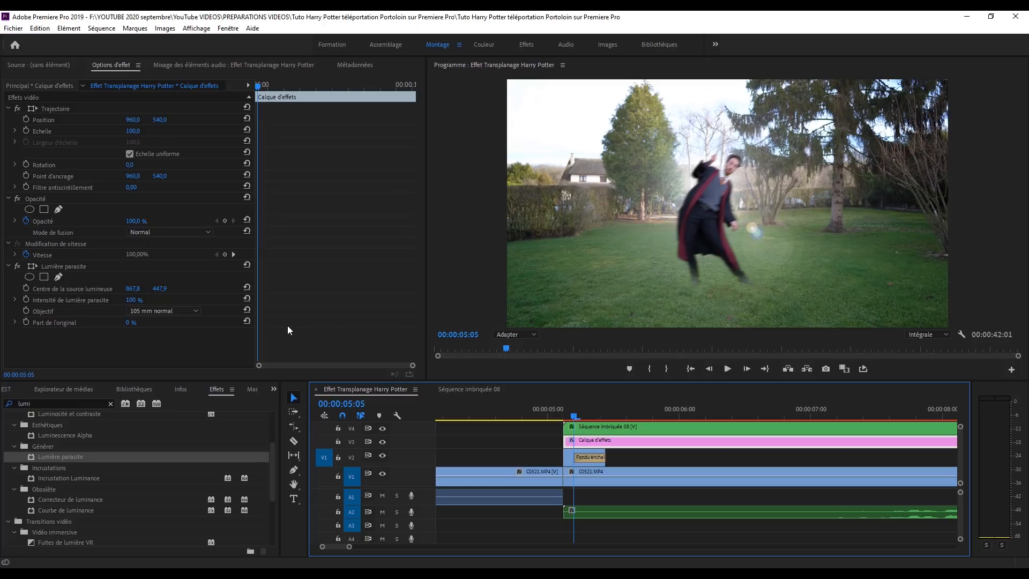
{"action": "left_click", "coordinate": [29, 277]}
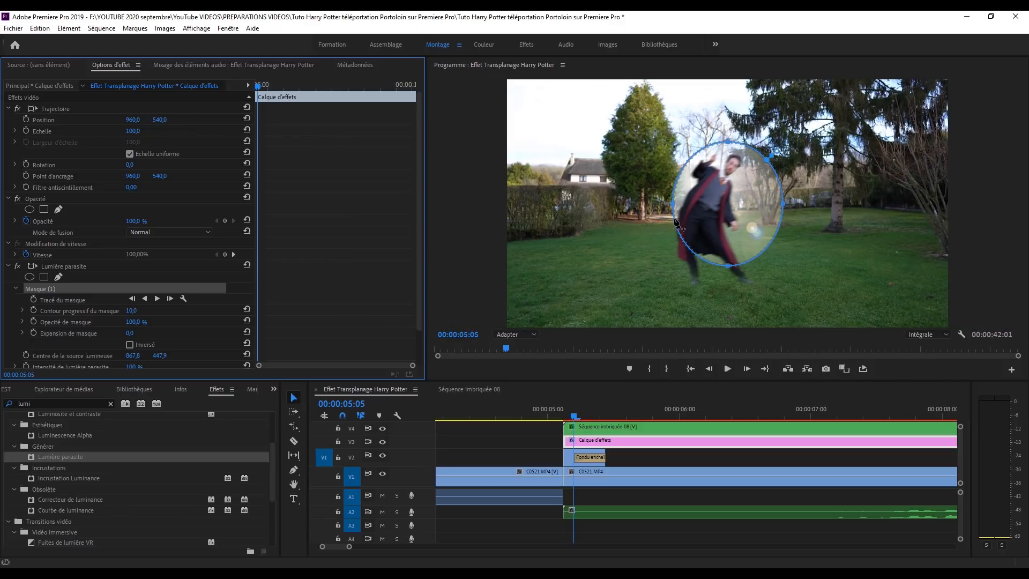
{"action": "left_click", "coordinate": [734, 196]}
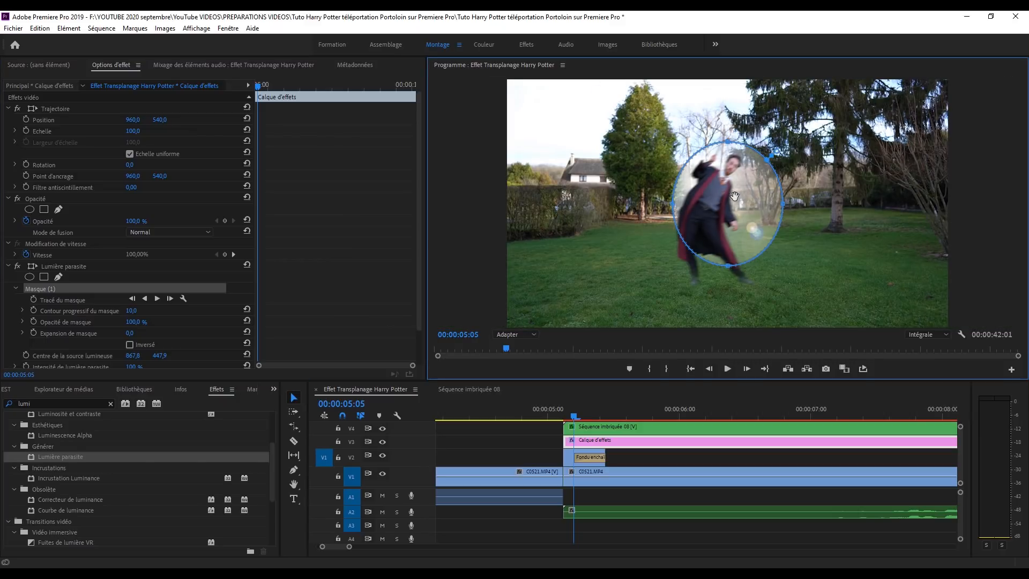
{"action": "left_click_drag", "start_coordinate": [724, 186], "coordinate": [693, 172]}
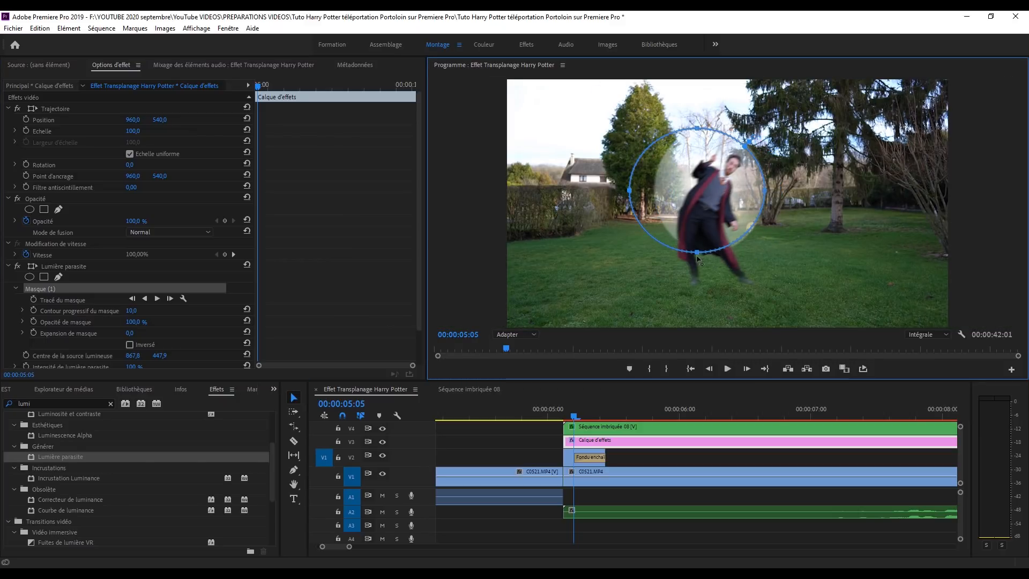
Enlarge the Lumière parasite mask around the wizard's whole body and set its Contour progressif to 152
{"action": "left_click_drag", "start_coordinate": [696, 254], "coordinate": [698, 280]}
{"action": "left_click_drag", "start_coordinate": [764, 211], "coordinate": [788, 204]}
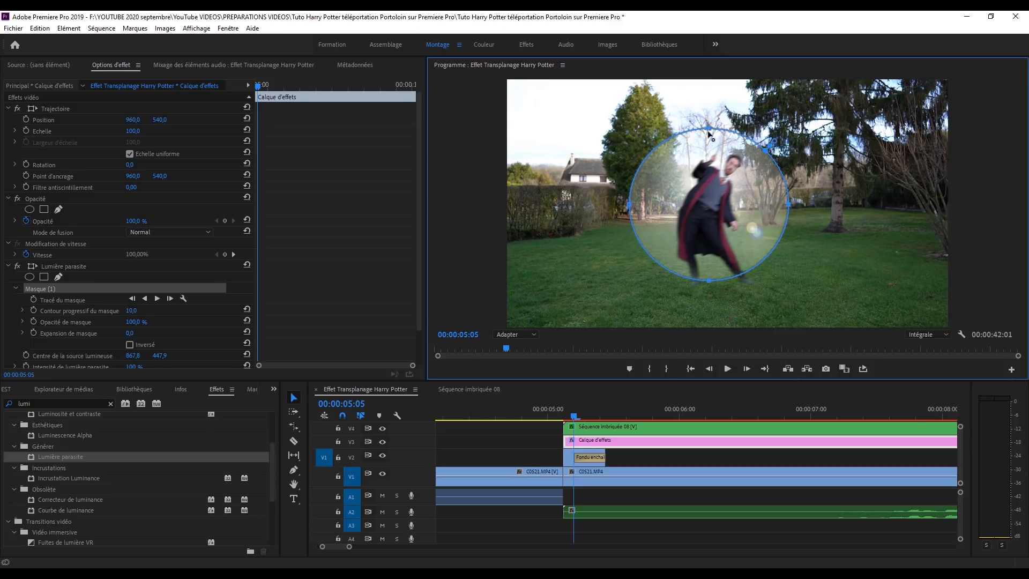
{"action": "left_click_drag", "start_coordinate": [709, 127], "coordinate": [707, 106]}
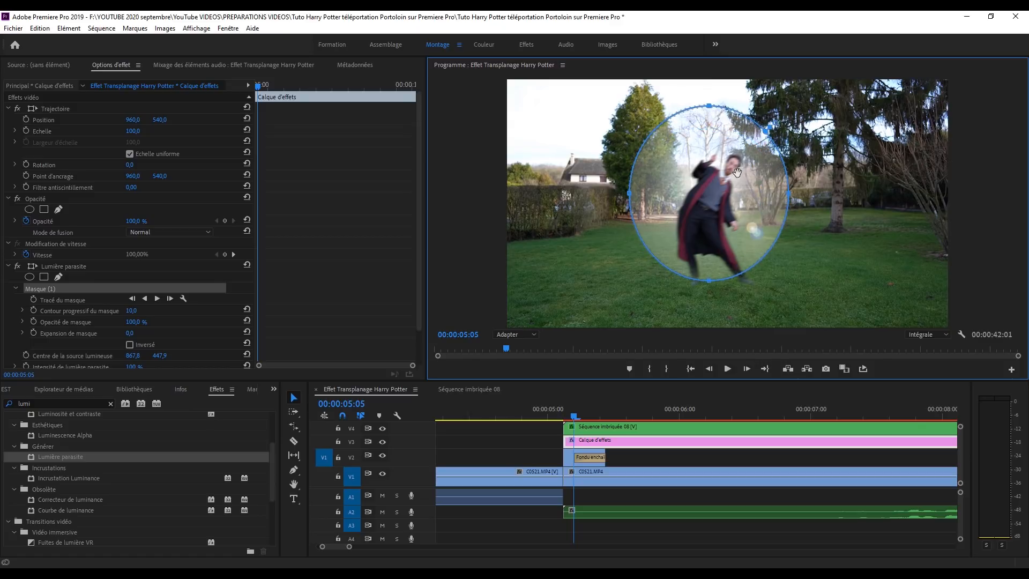
{"action": "left_click_drag", "start_coordinate": [733, 170], "coordinate": [728, 166]}
{"action": "left_click_drag", "start_coordinate": [132, 311], "coordinate": [181, 311]}
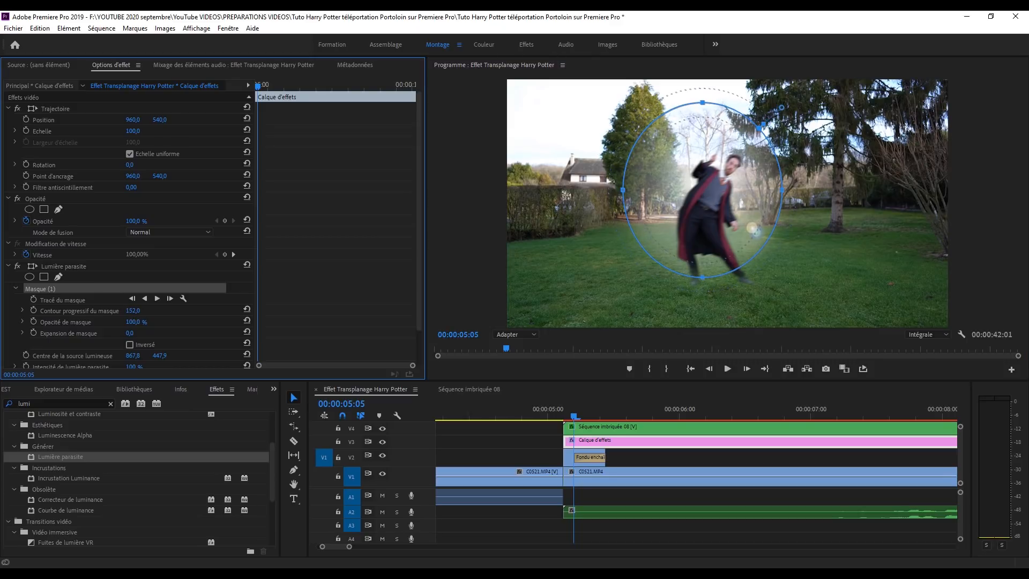
{"action": "left_click_drag", "start_coordinate": [702, 103], "coordinate": [702, 111]}
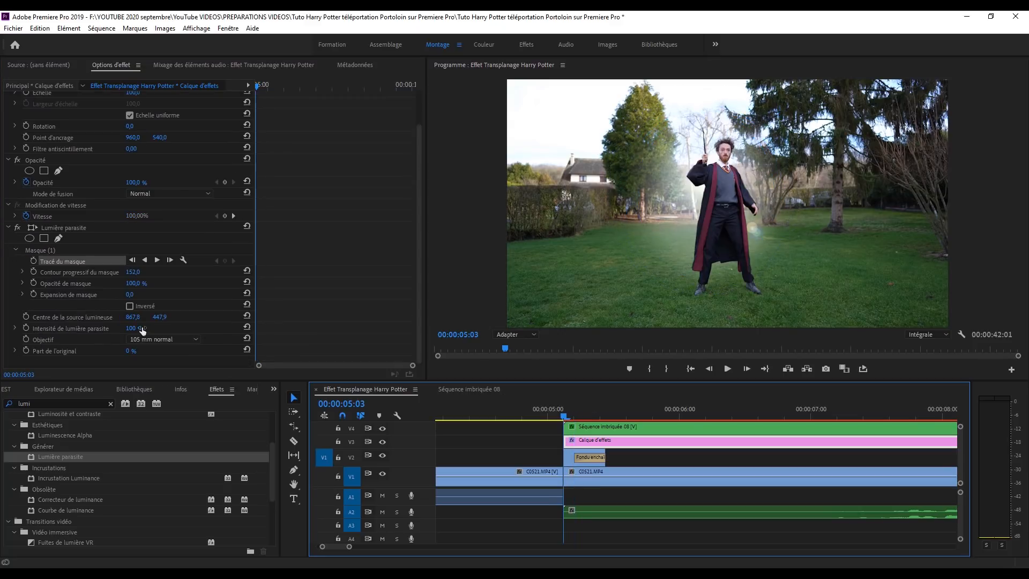
Keyframe Intensité de lumière parasite at 0 % on 00:00:05:03 and 60 % on 00:00:05:12
{"action": "left_click", "coordinate": [25, 328]}
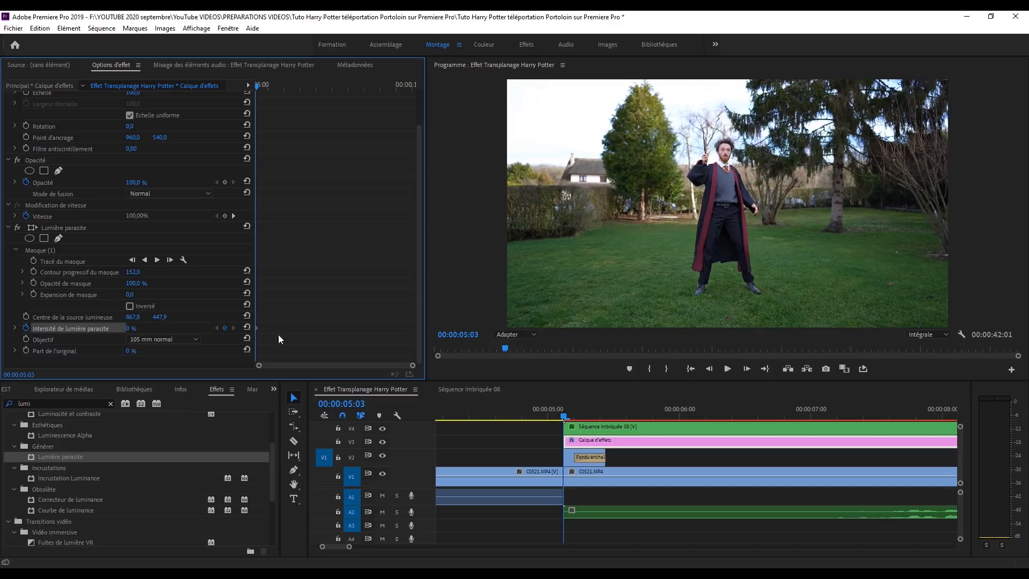
{"action": "left_click", "coordinate": [746, 369]}
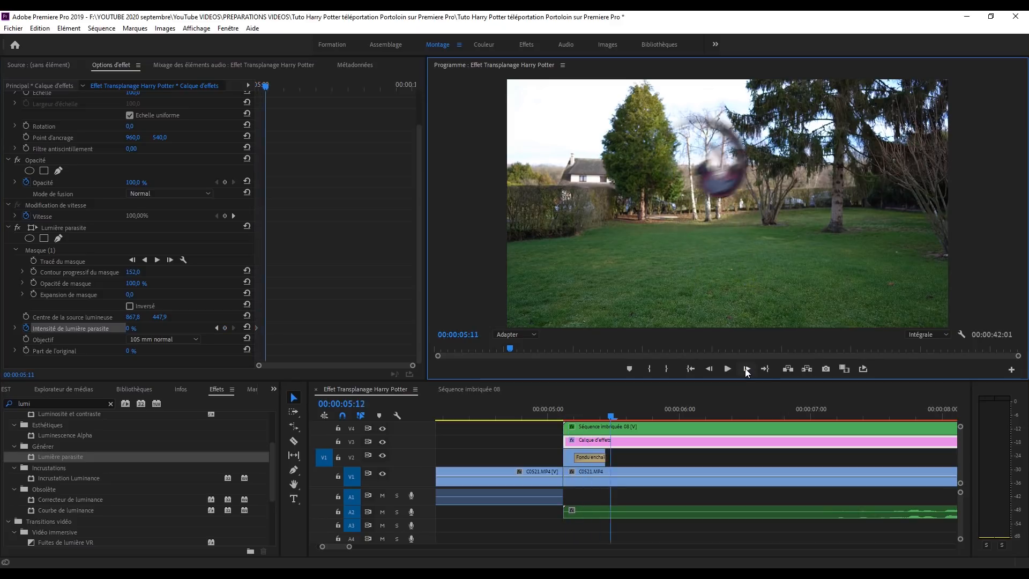
{"action": "left_click", "coordinate": [711, 368]}
{"action": "double_click", "coordinate": [710, 368]}
{"action": "left_click", "coordinate": [130, 327]}
{"action": "type", "text": "50"}
{"action": "key", "text": "Return"}
{"action": "left_click", "coordinate": [130, 328]}
{"action": "type", "text": "60"}
{"action": "key", "text": "Return"}
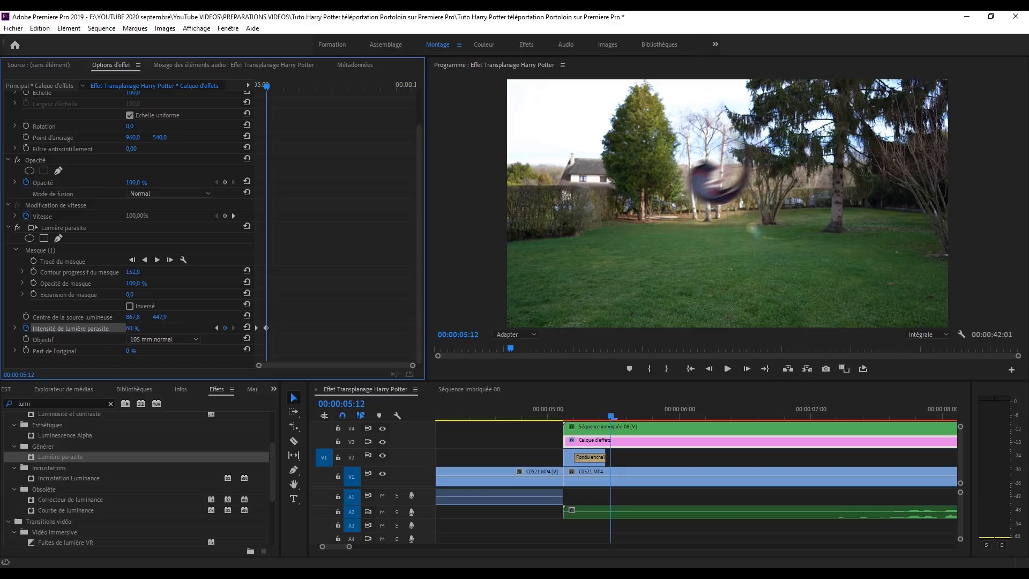
Add an intermediate Intensité de lumière parasite keyframe of 13 % shortly after the cut
{"action": "left_click_drag", "start_coordinate": [618, 415], "coordinate": [574, 423]}
{"action": "left_click", "coordinate": [225, 327]}
{"action": "left_click", "coordinate": [131, 328]}
{"action": "type", "text": "13"}
{"action": "key", "text": "Return"}
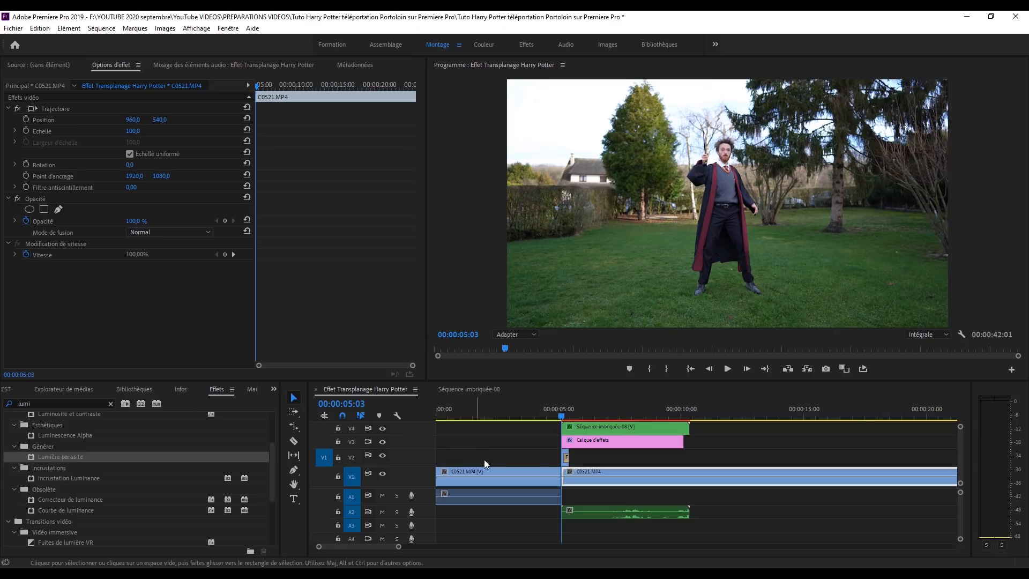
Nest the short V2 clip and the V1 background clip after the cut into one sequence
{"action": "scroll", "coordinate": [668, 477], "scroll_direction": "down", "scroll_amount": 2}
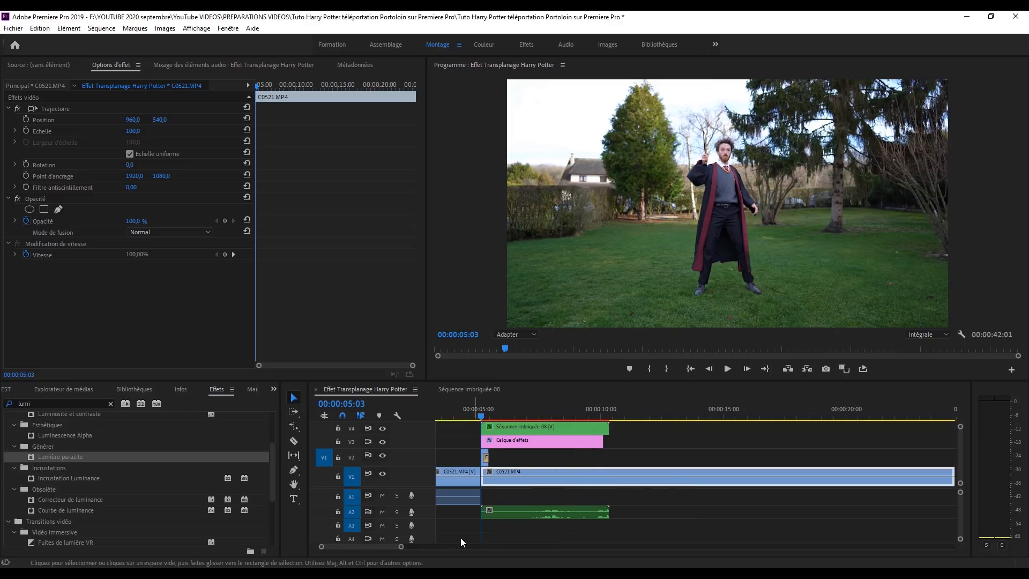
{"action": "left_click_drag", "start_coordinate": [401, 547], "coordinate": [360, 548]}
{"action": "scroll", "coordinate": [483, 531], "scroll_direction": "down", "scroll_amount": 2}
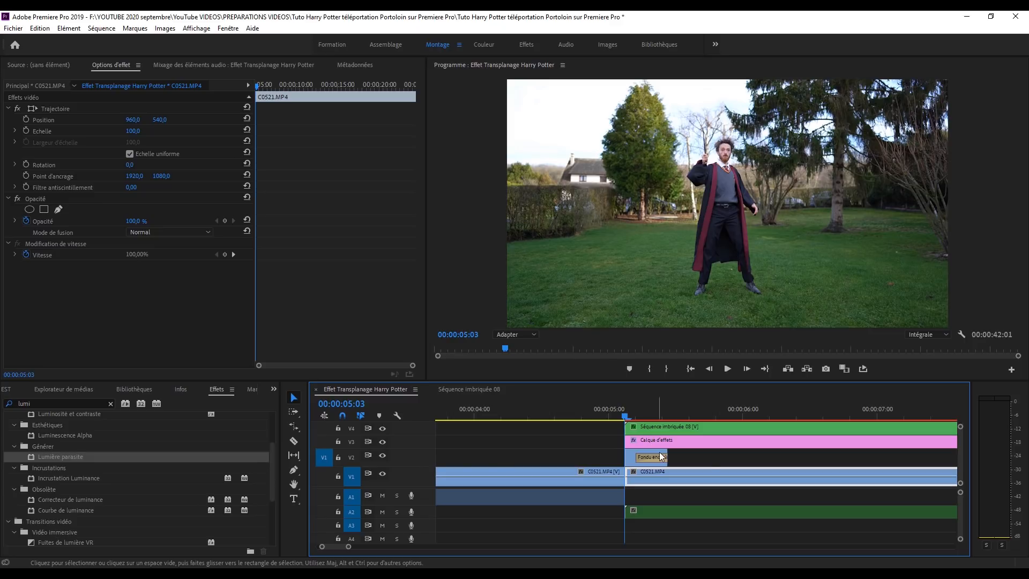
{"action": "left_click_drag", "start_coordinate": [700, 457], "coordinate": [645, 475]}
{"action": "right_click", "coordinate": [713, 470]}
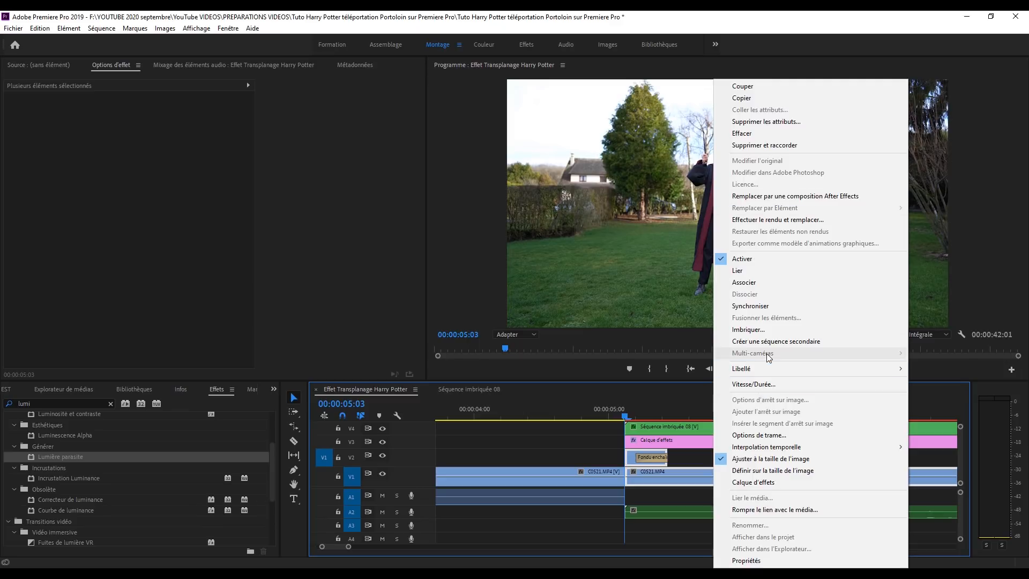
{"action": "left_click", "coordinate": [754, 329]}
{"action": "left_click", "coordinate": [499, 302]}
Apply the Onde progressive effect from the Déformation video effects to the nested background clip on V1
{"action": "scroll", "coordinate": [702, 474], "scroll_direction": "down", "scroll_amount": 2}
{"action": "scroll", "coordinate": [702, 474], "scroll_direction": "down", "scroll_amount": 2}
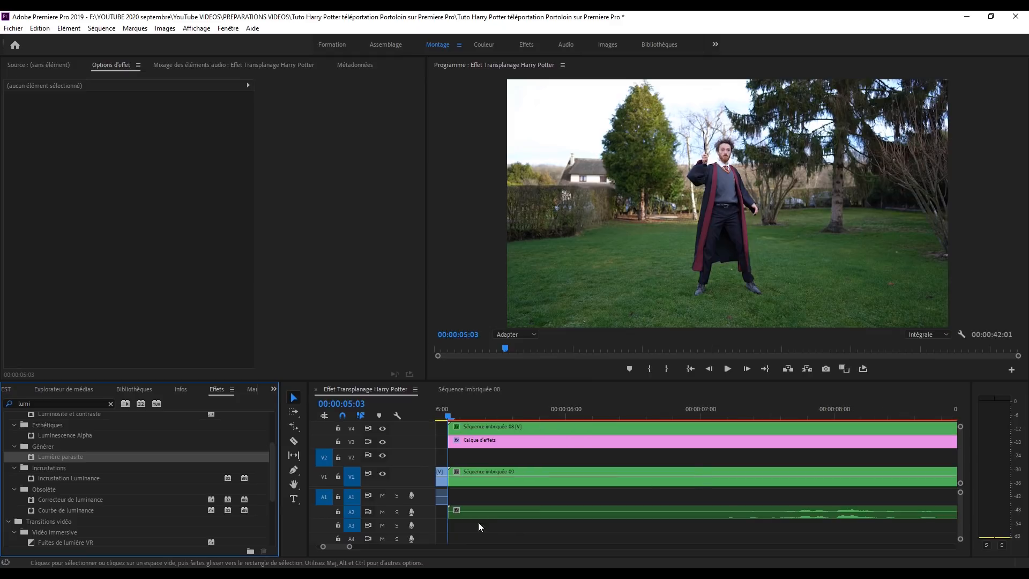
{"action": "left_click_drag", "start_coordinate": [351, 546], "coordinate": [372, 546]}
{"action": "scroll", "coordinate": [622, 474], "scroll_direction": "down", "scroll_amount": 3}
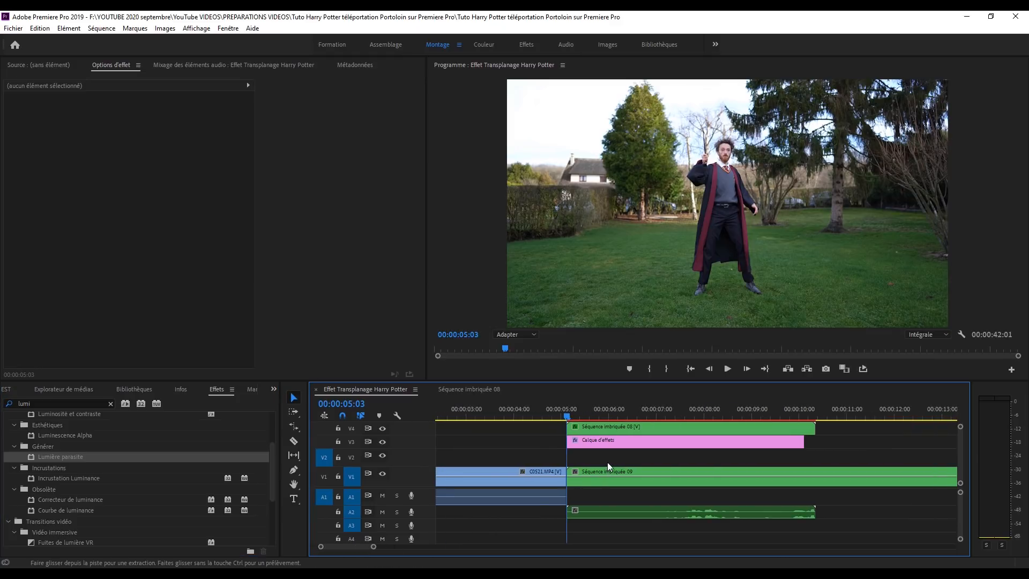
{"action": "left_click", "coordinate": [551, 472]}
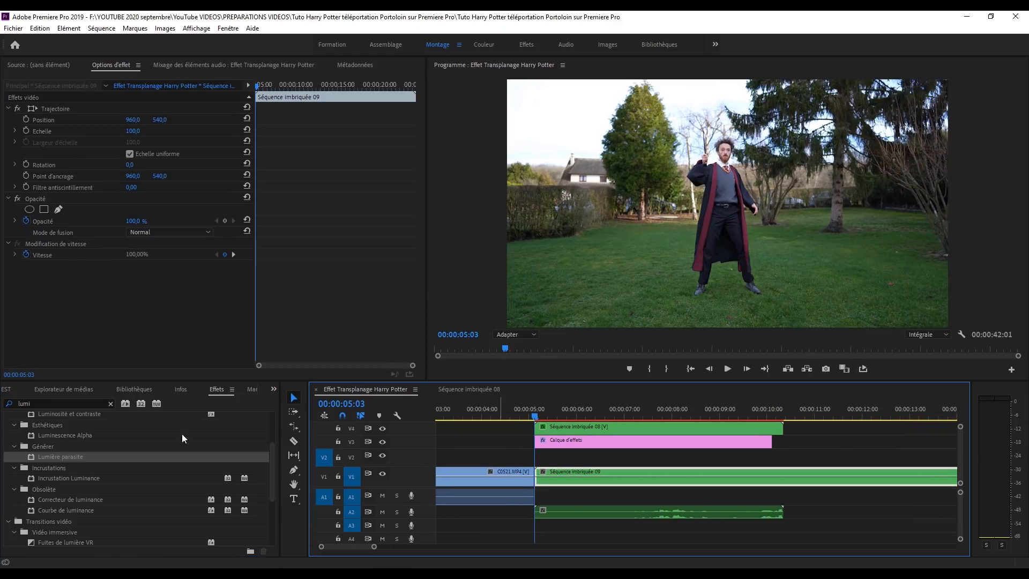
{"action": "left_click", "coordinate": [111, 403]}
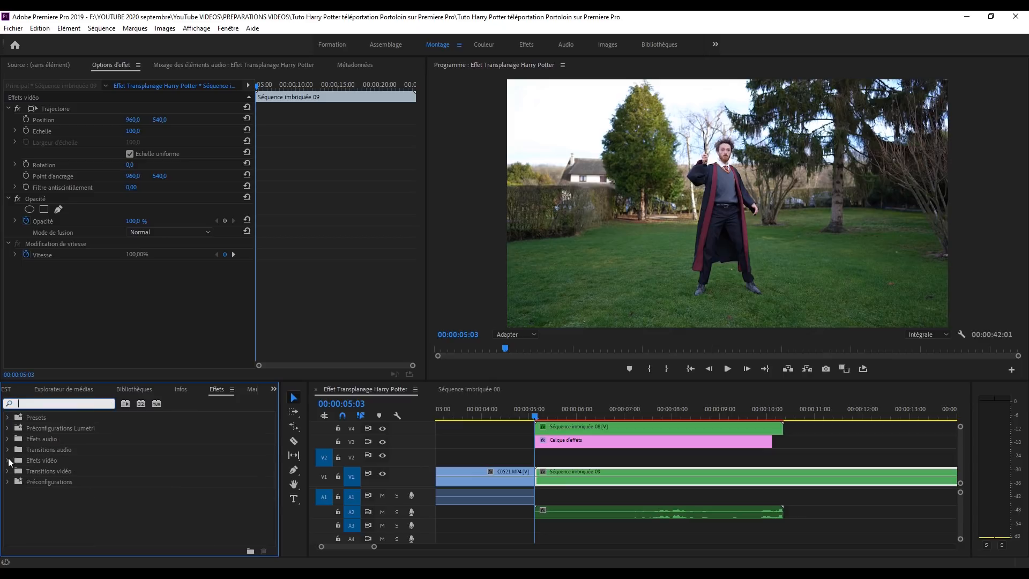
{"action": "left_click", "coordinate": [7, 460]}
{"action": "left_click", "coordinate": [14, 461]}
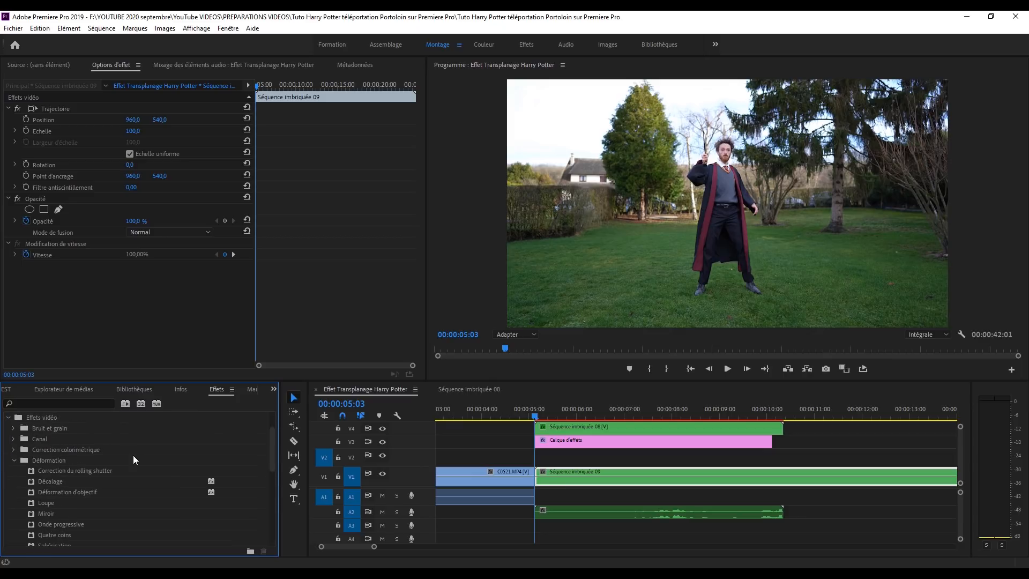
{"action": "scroll", "coordinate": [136, 460], "scroll_direction": "down", "scroll_amount": 2}
{"action": "left_click_drag", "start_coordinate": [73, 483], "coordinate": [561, 473]}
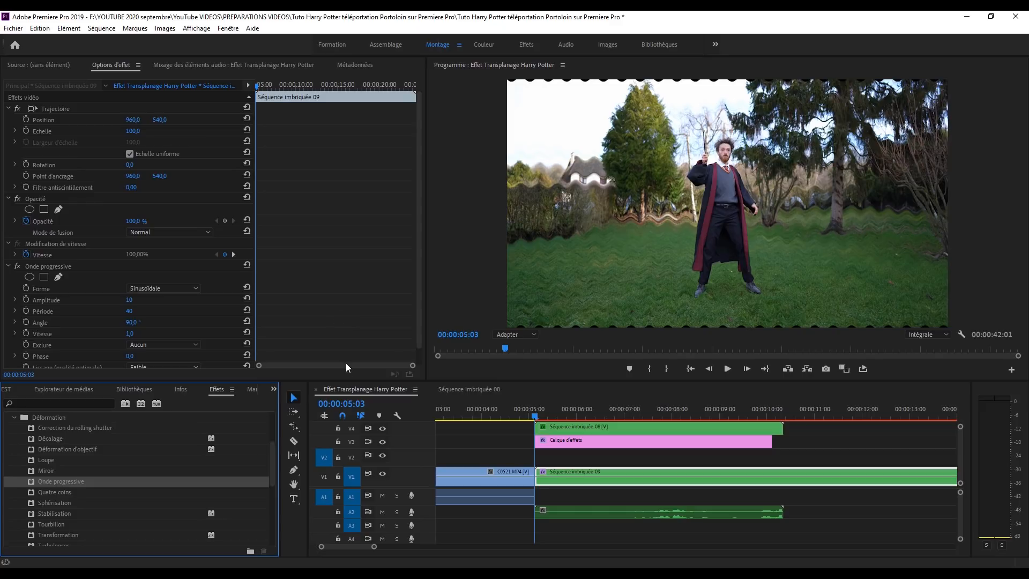
Add an elliptical mask to Onde progressive, feathered to 66, and enlarge and shift it around the wizard
{"action": "left_click", "coordinate": [32, 277]}
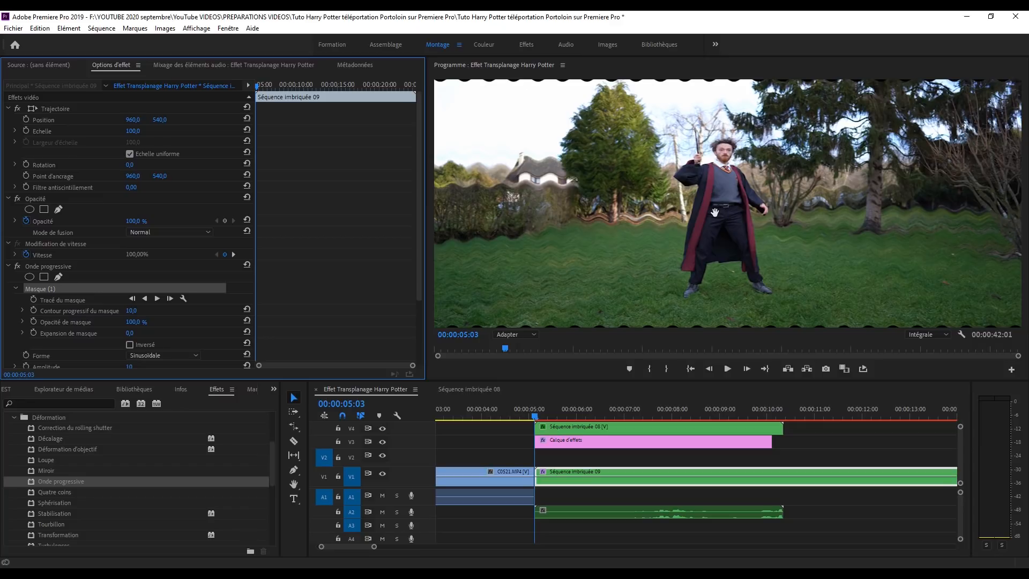
{"action": "left_click_drag", "start_coordinate": [132, 310], "coordinate": [177, 311]}
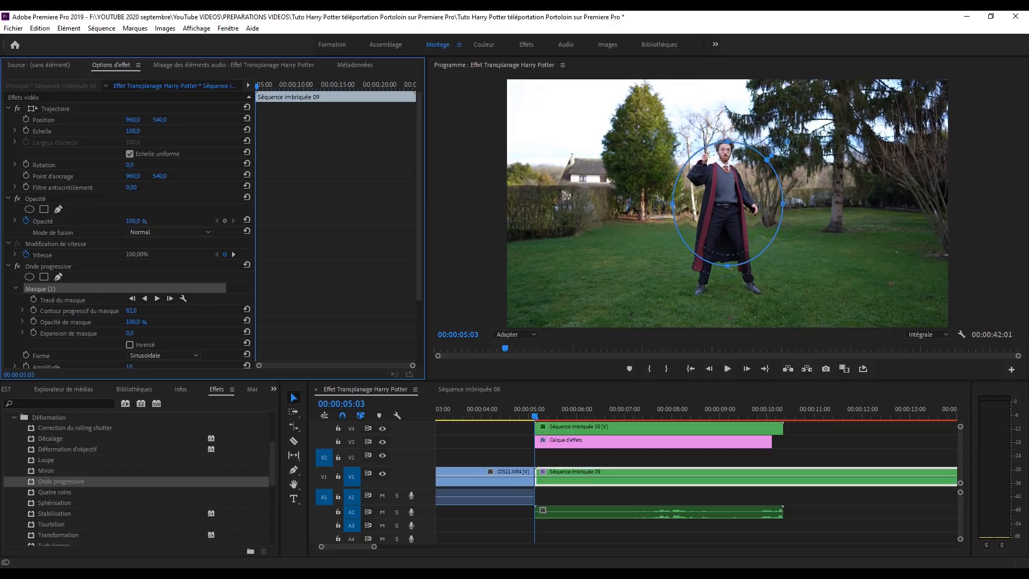
{"action": "left_click_drag", "start_coordinate": [673, 204], "coordinate": [654, 204]}
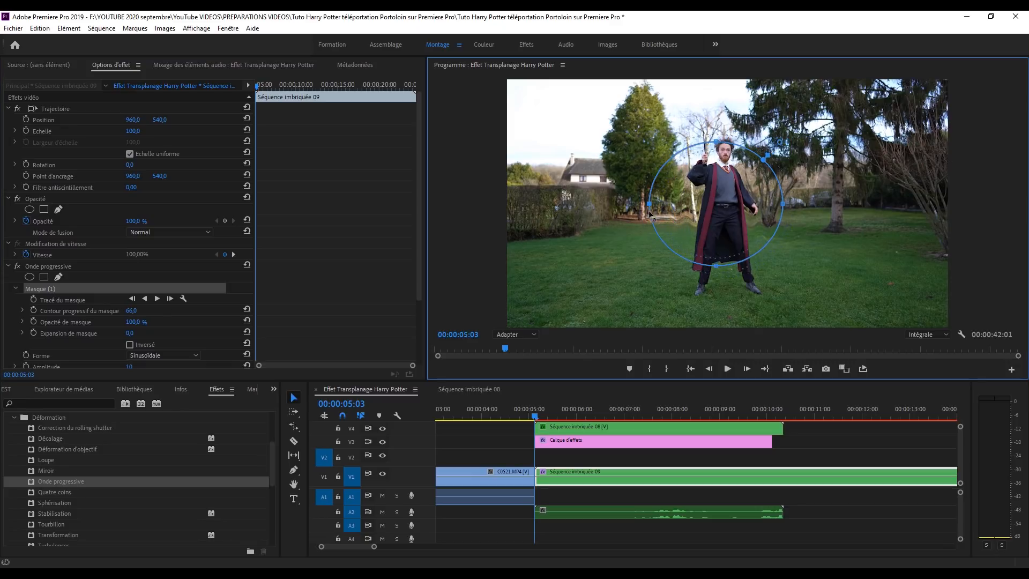
{"action": "left_click_drag", "start_coordinate": [714, 123], "coordinate": [715, 117]}
{"action": "left_click_drag", "start_coordinate": [716, 266], "coordinate": [715, 278]}
{"action": "left_click_drag", "start_coordinate": [653, 198], "coordinate": [641, 198]}
{"action": "left_click_drag", "start_coordinate": [738, 192], "coordinate": [737, 179]}
{"action": "left_click", "coordinate": [339, 323]}
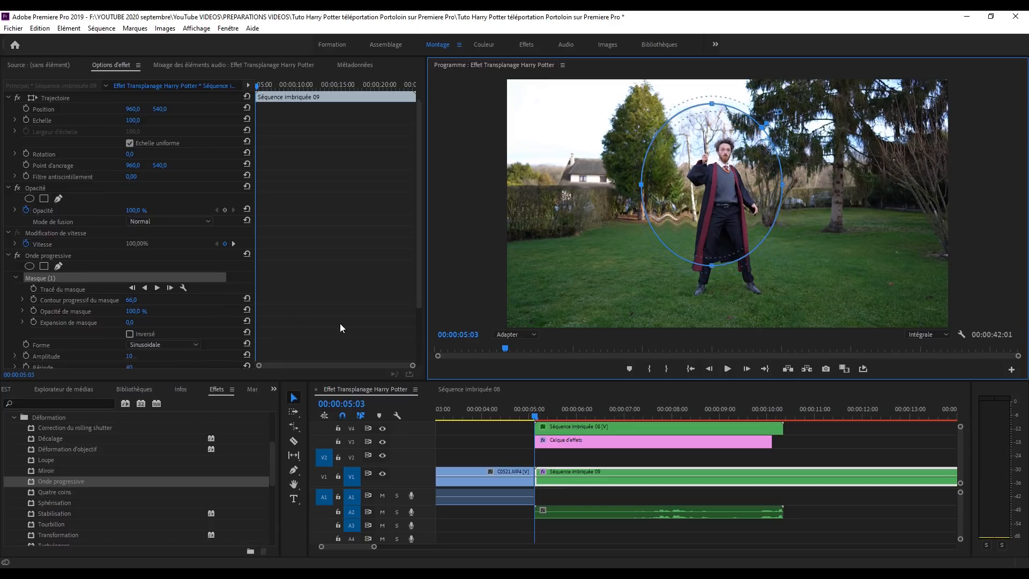
Set Onde progressive to Période 176 and Angle 229°, and keyframe its Amplitude at 12 on 00:00:05:07
{"action": "scroll", "coordinate": [294, 301], "scroll_direction": "down", "scroll_amount": 3}
{"action": "left_click", "coordinate": [38, 285]}
{"action": "left_click_drag", "start_coordinate": [414, 368], "coordinate": [369, 369]}
{"action": "left_click", "coordinate": [750, 371]}
{"action": "left_click", "coordinate": [750, 371]}
{"action": "left_click", "coordinate": [751, 371]}
{"action": "left_click", "coordinate": [750, 371]}
{"action": "left_click", "coordinate": [256, 284]}
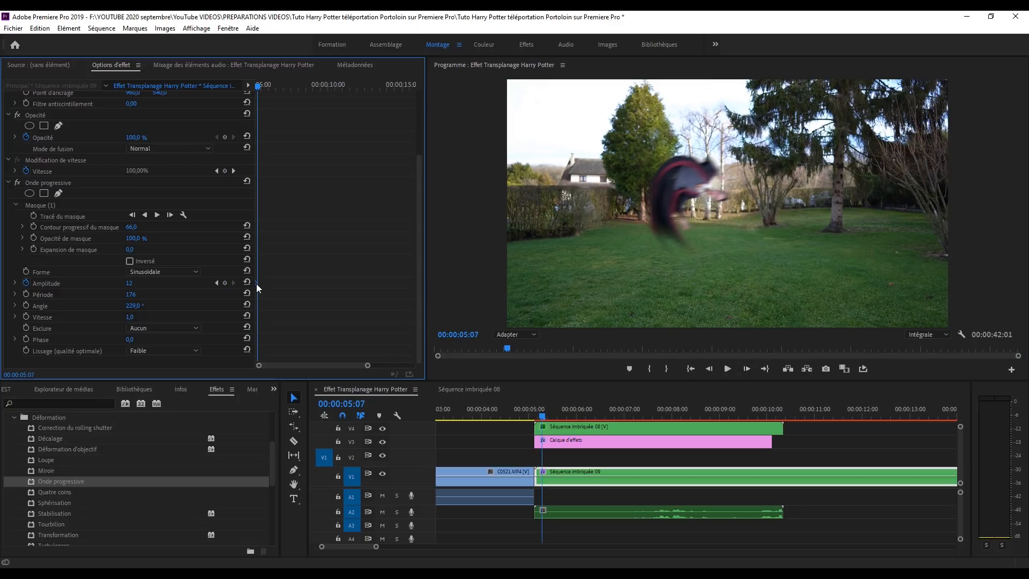
Set the Onde progressive Amplitude keyframe on 00:00:05:03 to 0 and add a closing Amplitude keyframe of 0 after the distortion
{"action": "left_click_drag", "start_coordinate": [251, 368], "coordinate": [250, 365]}
{"action": "left_click_drag", "start_coordinate": [391, 365], "coordinate": [308, 366]}
{"action": "left_click_drag", "start_coordinate": [259, 85], "coordinate": [254, 86]}
{"action": "left_click", "coordinate": [247, 282]}
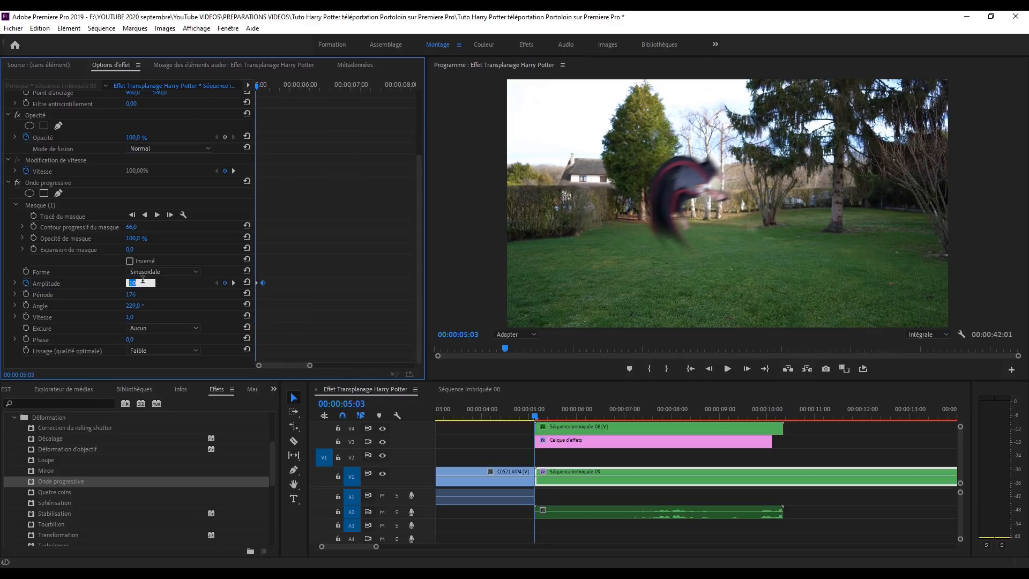
{"action": "left_click", "coordinate": [742, 369]}
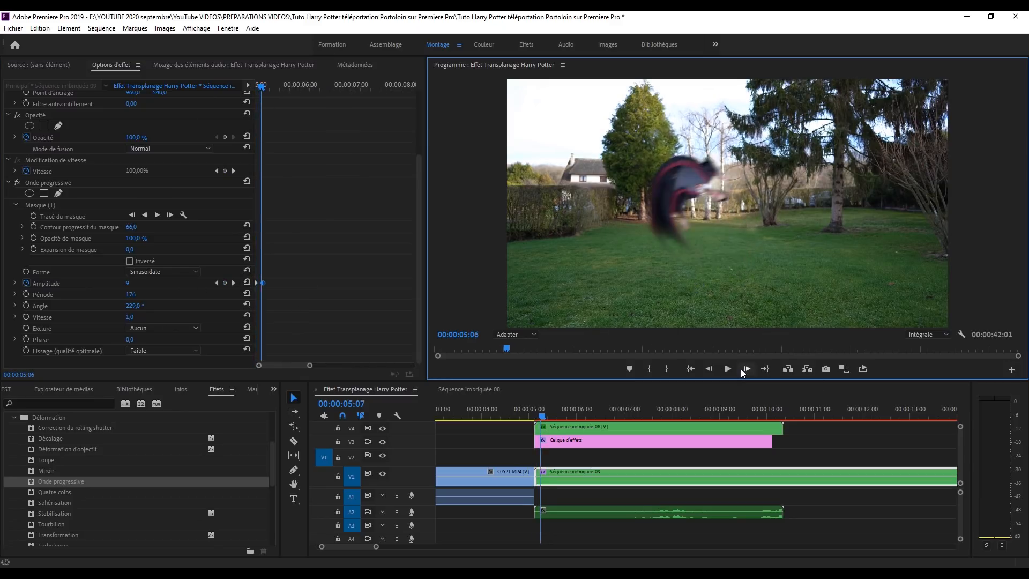
{"action": "mouse_move", "coordinate": [290, 87]}
{"action": "left_mouse_down"}
{"action": "mouse_move", "coordinate": [258, 102]}
{"action": "mouse_move", "coordinate": [280, 101]}
{"action": "mouse_move", "coordinate": [256, 91]}
{"action": "mouse_move", "coordinate": [284, 98]}
{"action": "left_mouse_up"}
{"action": "left_click", "coordinate": [130, 282]}
{"action": "type", "text": "0"}
{"action": "key", "text": "Return"}
Move the closing Amplitude keyframe of Onde progressive a few frames further on
{"action": "left_click", "coordinate": [745, 369]}
{"action": "left_click", "coordinate": [745, 368]}
{"action": "left_click", "coordinate": [746, 369]}
{"action": "left_click", "coordinate": [746, 369]}
{"action": "left_click_drag", "start_coordinate": [277, 283], "coordinate": [285, 283]}
{"action": "left_click", "coordinate": [746, 368]}
{"action": "left_click", "coordinate": [746, 368]}
Play back the teleportation across the cut to check the wave distortion and sound effects
{"action": "left_click_drag", "start_coordinate": [285, 86], "coordinate": [250, 102]}
{"action": "key", "text": "space"}
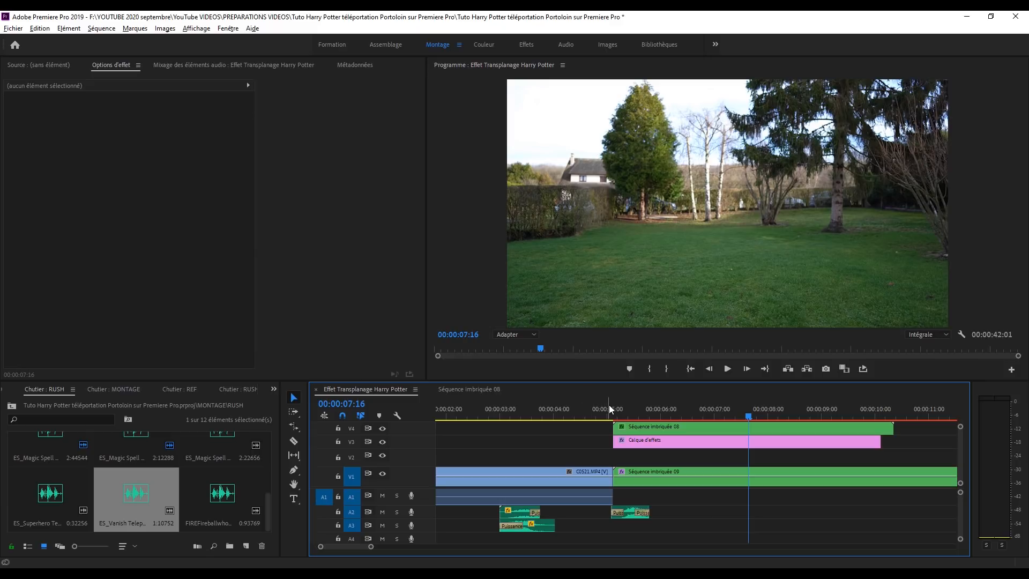
{"action": "left_click", "coordinate": [608, 409]}
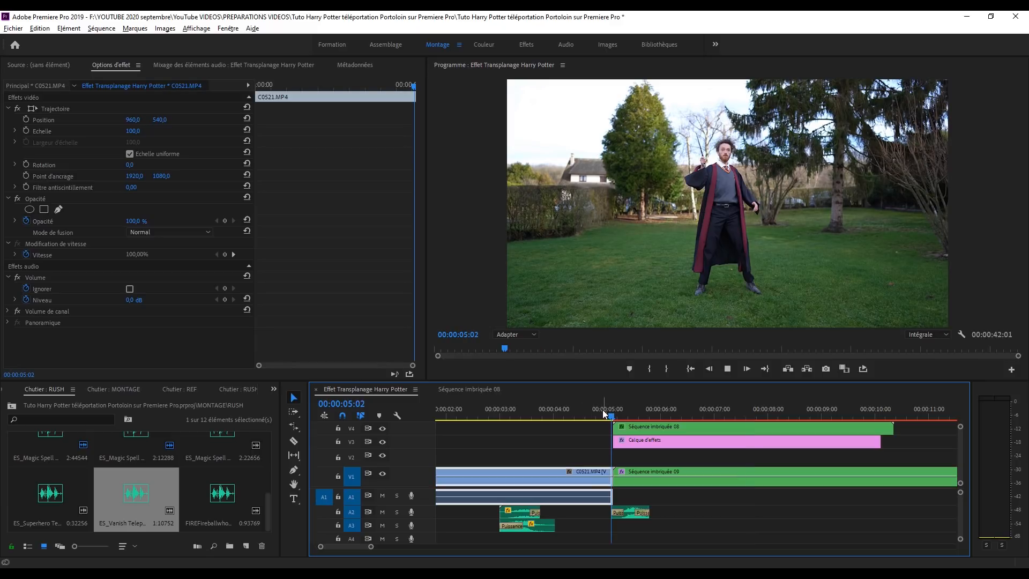
{"action": "key", "text": "space"}
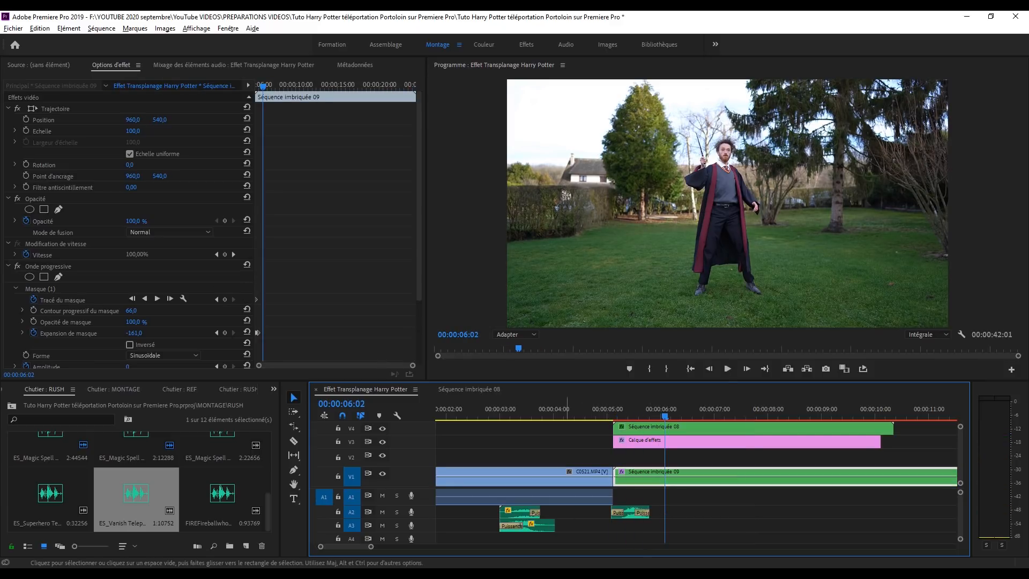
Delete the two sound effect clips on A2 and A3 that sit before the cut
{"action": "left_click_drag", "start_coordinate": [569, 535], "coordinate": [523, 512]}
{"action": "key", "text": "Delete"}
{"action": "left_click", "coordinate": [608, 412]}
{"action": "left_click", "coordinate": [606, 411]}
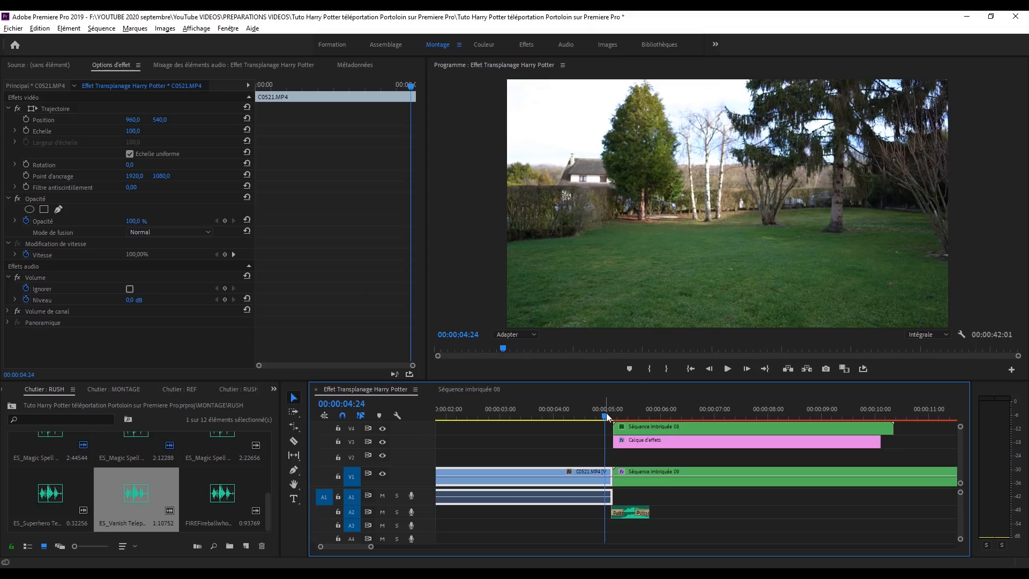
{"action": "scroll", "coordinate": [627, 425], "scroll_direction": "right", "scroll_amount": 2}
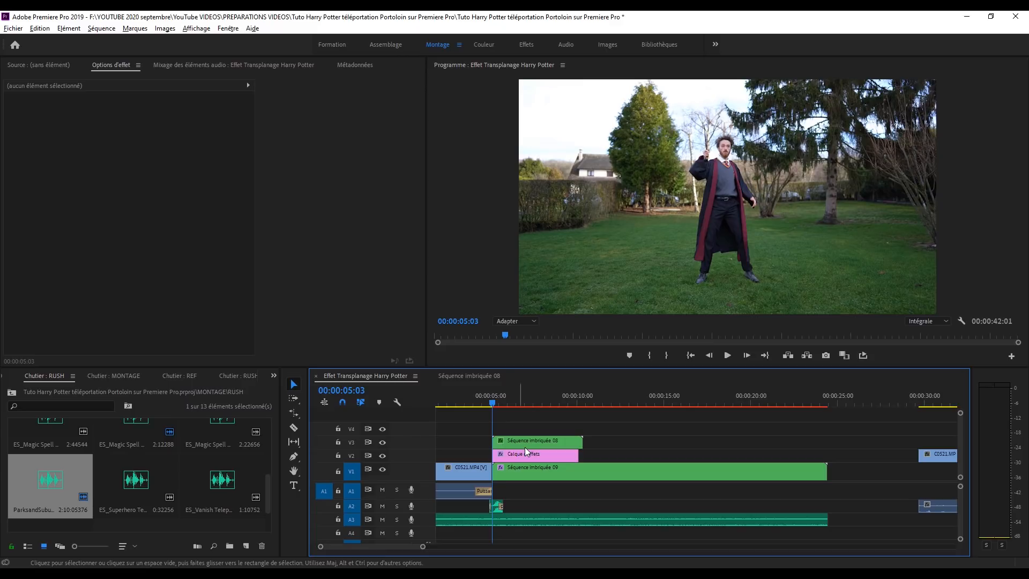
Duplicate Séquence imbriquée 08 from V3 onto V4 and delete the opacity mask of the copy
{"action": "left_click", "coordinate": [525, 448]}
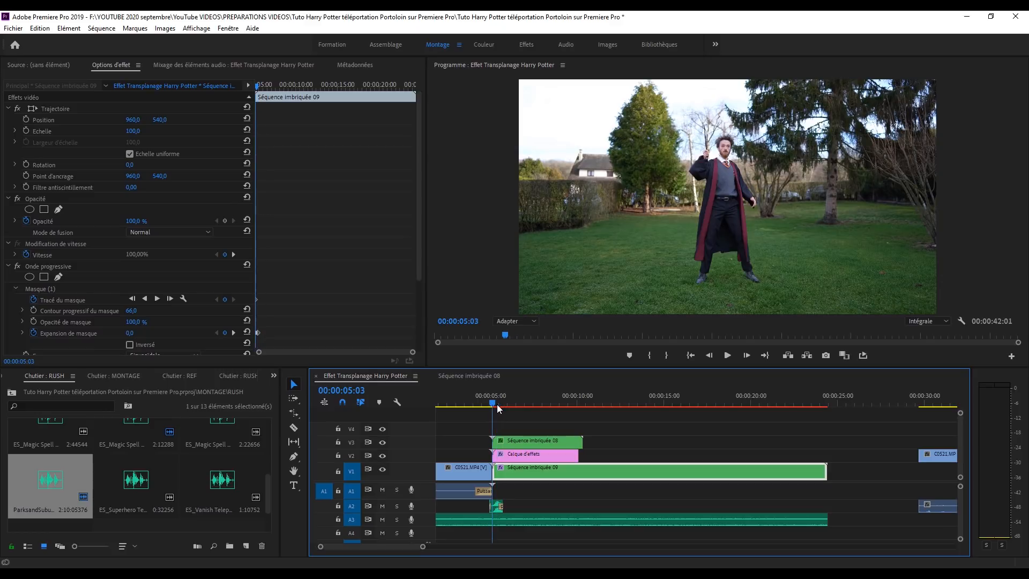
{"action": "left_click", "coordinate": [542, 428]}
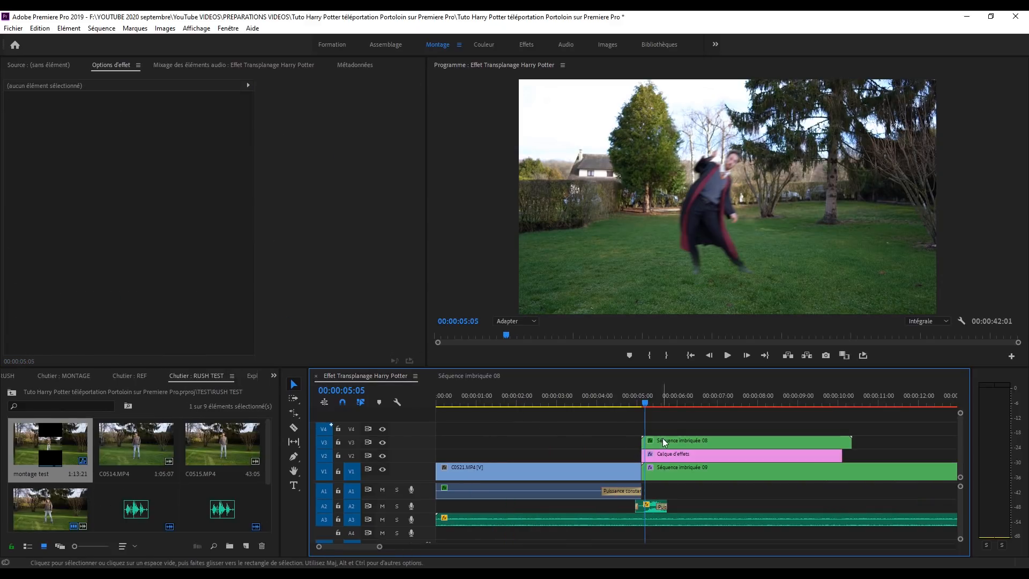
{"action": "left_click_drag", "start_coordinate": [665, 442], "coordinate": [689, 426]}
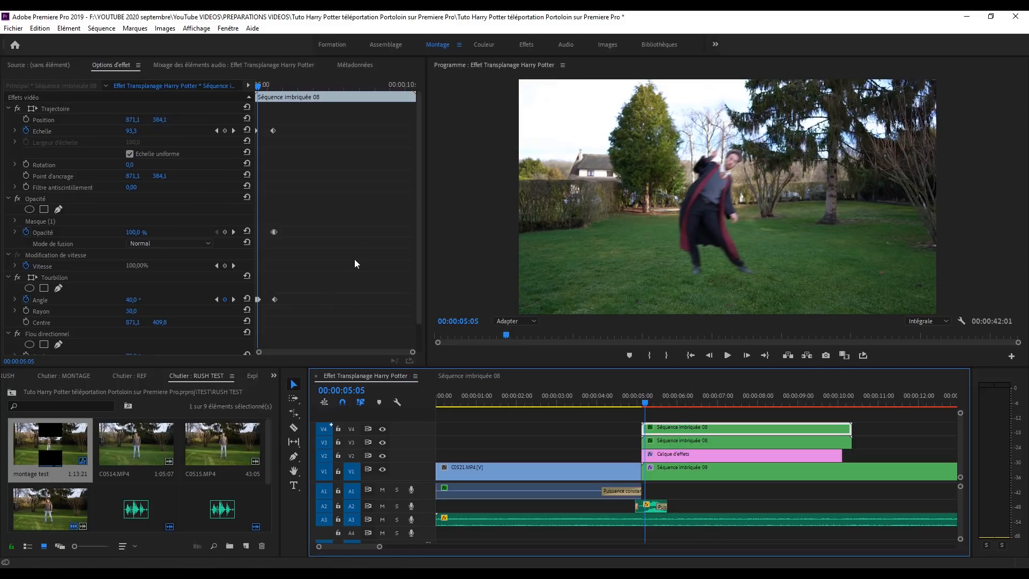
{"action": "scroll", "coordinate": [354, 260], "scroll_direction": "down", "scroll_amount": 2}
{"action": "left_click", "coordinate": [44, 192]}
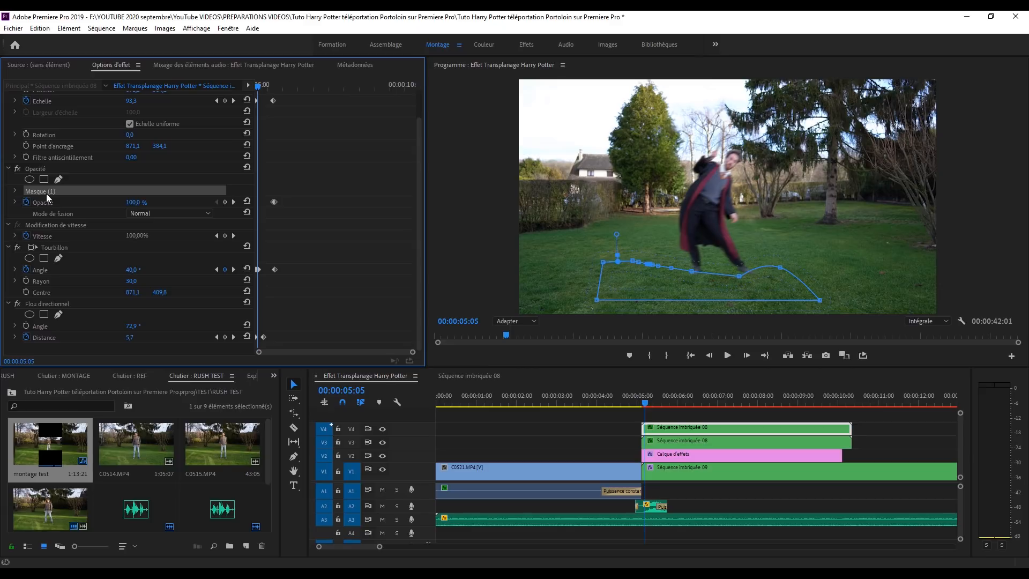
{"action": "key", "text": "Delete"}
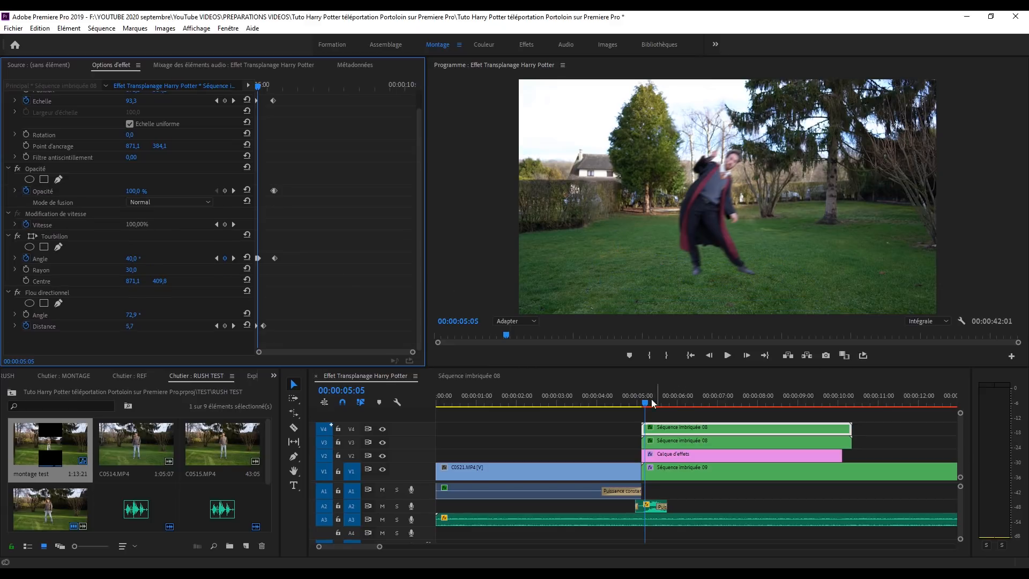
{"action": "left_click_drag", "start_coordinate": [648, 404], "coordinate": [635, 407]}
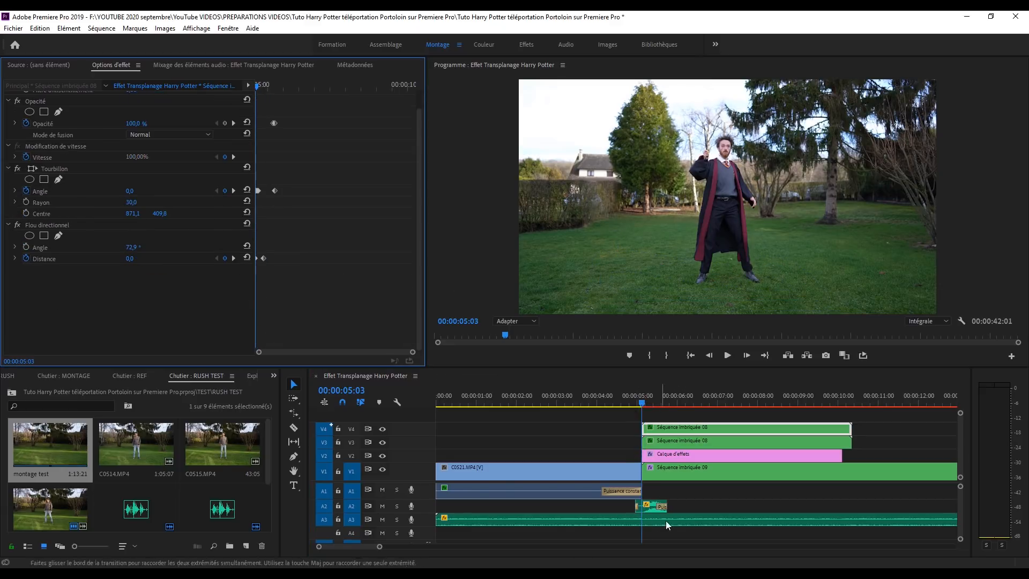
Apply the 3D simple effect to the V4 copy with Rotation horizontale at 222° and place it above Flou directionnel
{"action": "left_click", "coordinate": [274, 377]}
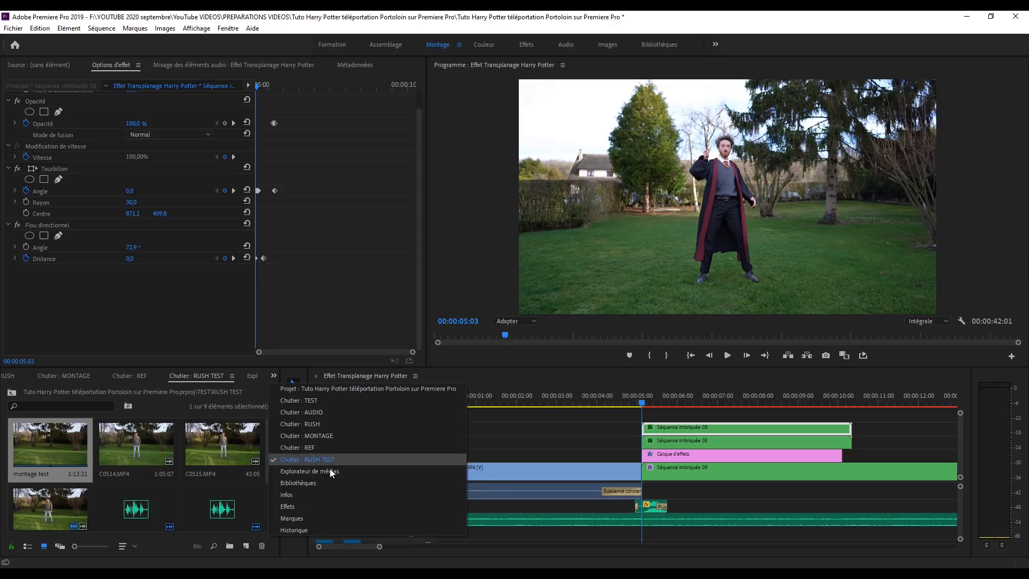
{"action": "left_click", "coordinate": [296, 499]}
{"action": "left_click_drag", "start_coordinate": [53, 468], "coordinate": [318, 340]}
{"action": "left_click_drag", "start_coordinate": [130, 293], "coordinate": [103, 304]}
{"action": "left_click", "coordinate": [165, 304]}
{"action": "key", "text": "ctrl+z"}
{"action": "key", "text": "ctrl+z"}
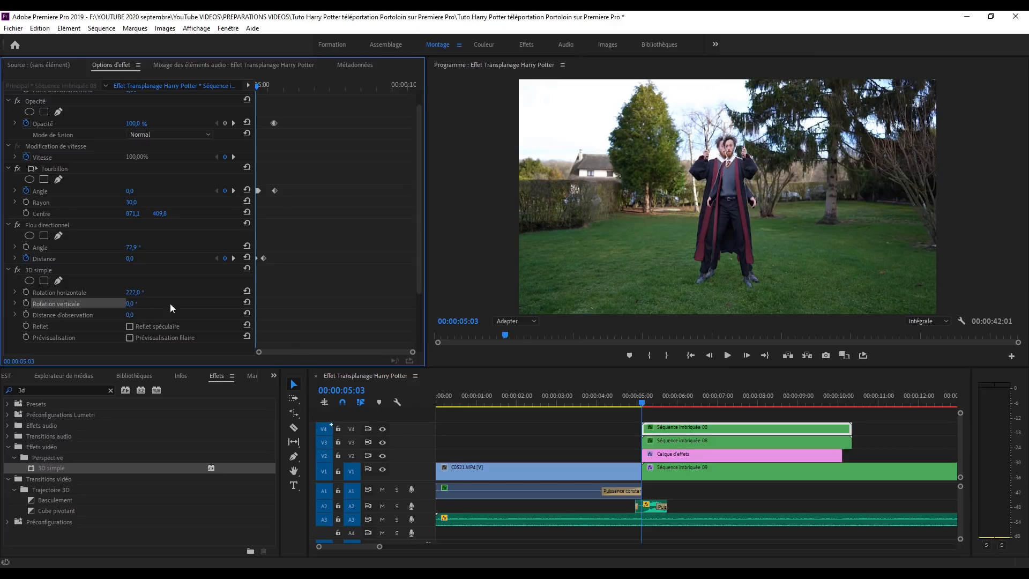
{"action": "left_click_drag", "start_coordinate": [53, 270], "coordinate": [58, 221]}
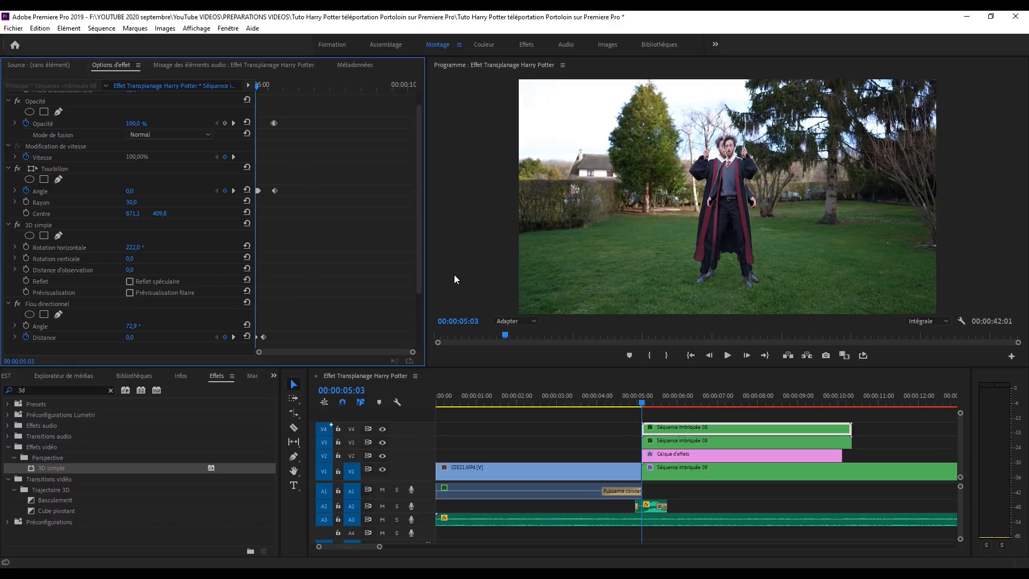
Delete the early intermediate Tourbillon Angle keyframe on the V4 copy and set the starting Angle to 238°
{"action": "left_click", "coordinate": [670, 428]}
{"action": "scroll", "coordinate": [415, 204], "scroll_direction": "up", "scroll_amount": 3}
{"action": "scroll", "coordinate": [416, 225], "scroll_direction": "down", "scroll_amount": 3}
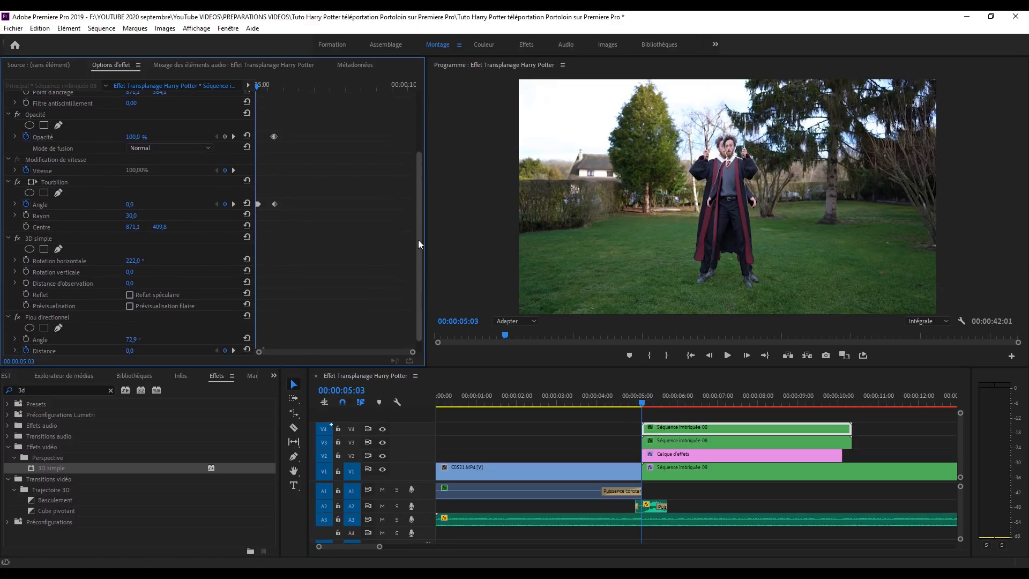
{"action": "left_click_drag", "start_coordinate": [413, 352], "coordinate": [348, 351]}
{"action": "left_click_drag", "start_coordinate": [302, 215], "coordinate": [262, 228]}
{"action": "key", "text": "Delete"}
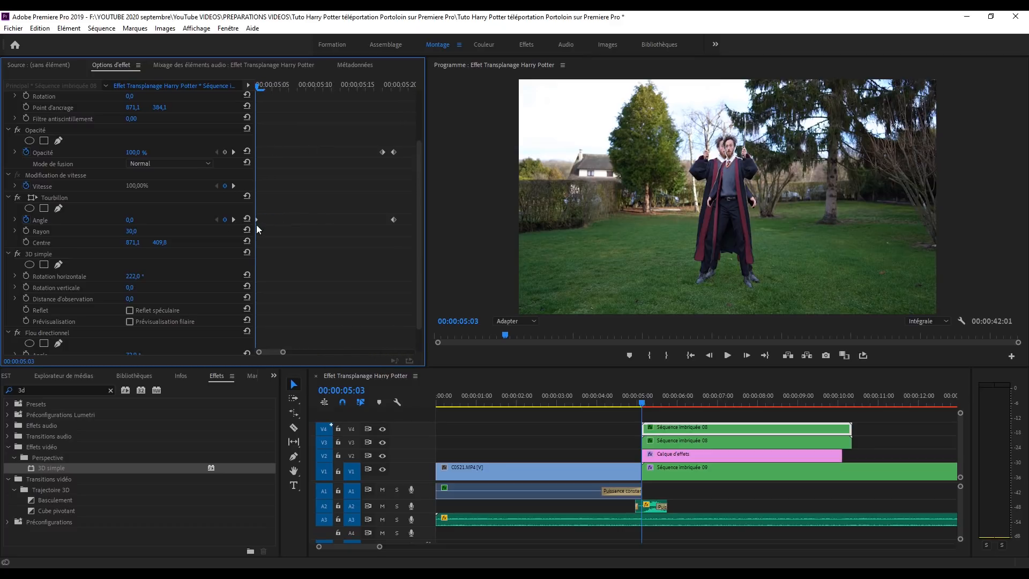
{"action": "left_click_drag", "start_coordinate": [133, 220], "coordinate": [206, 219]}
Set the V4 copy's Flou directionnel Angle to -36,1° and its Distance at 00:00:05:03 to 21, with the second Distance keyframe earlier
{"action": "scroll", "coordinate": [308, 294], "scroll_direction": "down", "scroll_amount": 1}
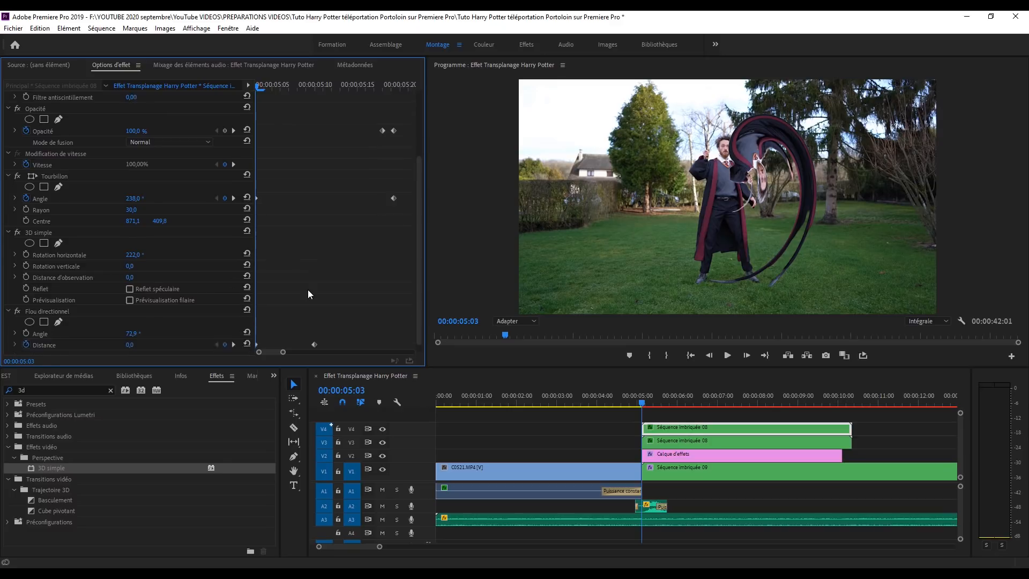
{"action": "left_click_drag", "start_coordinate": [130, 337], "coordinate": [145, 337]}
{"action": "mouse_move", "coordinate": [260, 86]}
{"action": "left_mouse_down"}
{"action": "mouse_move", "coordinate": [328, 93]}
{"action": "mouse_move", "coordinate": [255, 92]}
{"action": "left_mouse_up"}
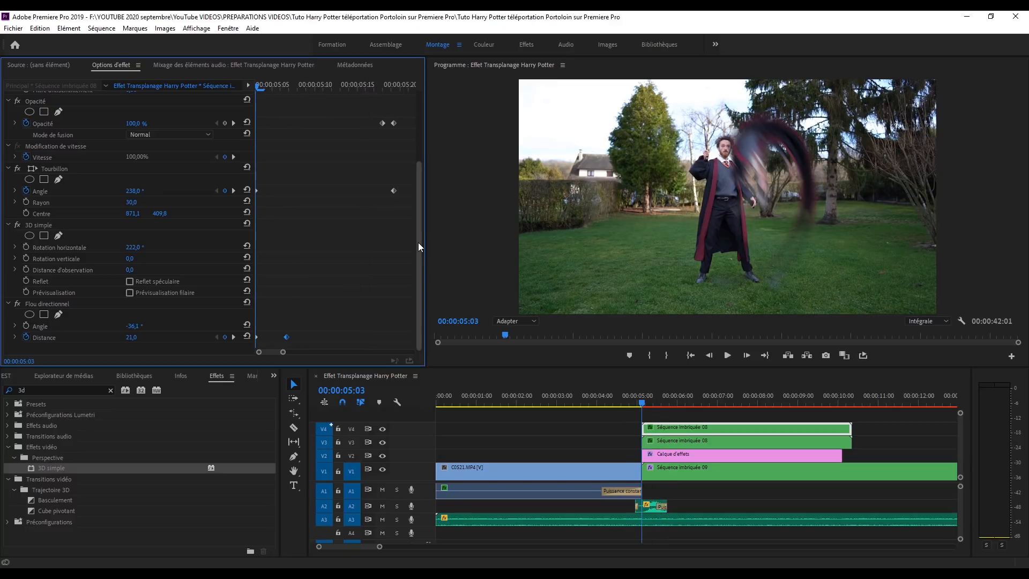
{"action": "scroll", "coordinate": [420, 247], "scroll_direction": "up", "scroll_amount": 1}
Add a Fondu enchaîné of 4 frames to the start of the V4 clip and play back the cut
{"action": "left_click", "coordinate": [645, 431]}
{"action": "left_click", "coordinate": [683, 500]}
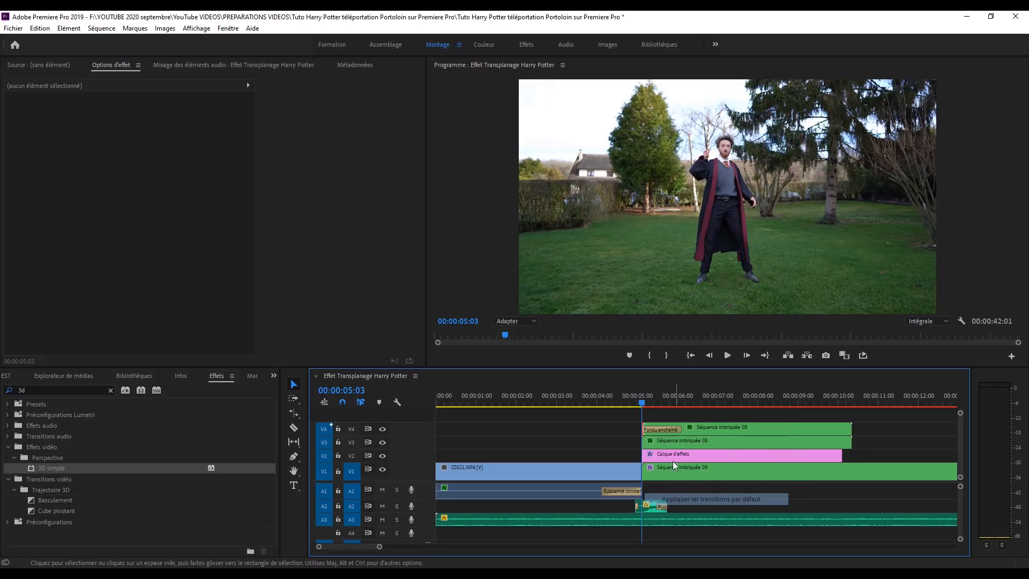
{"action": "left_click", "coordinate": [645, 429]}
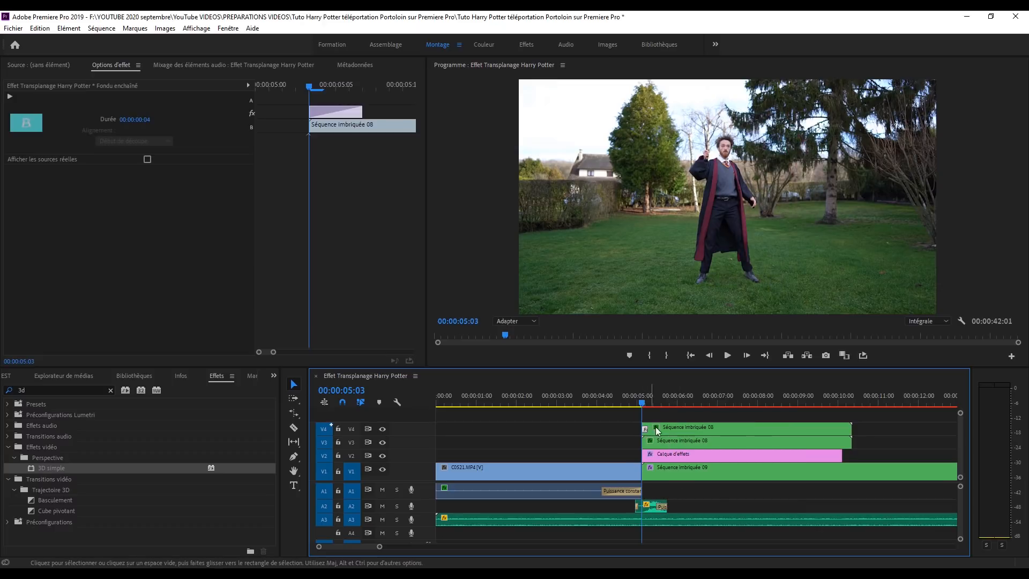
{"action": "left_click", "coordinate": [616, 407]}
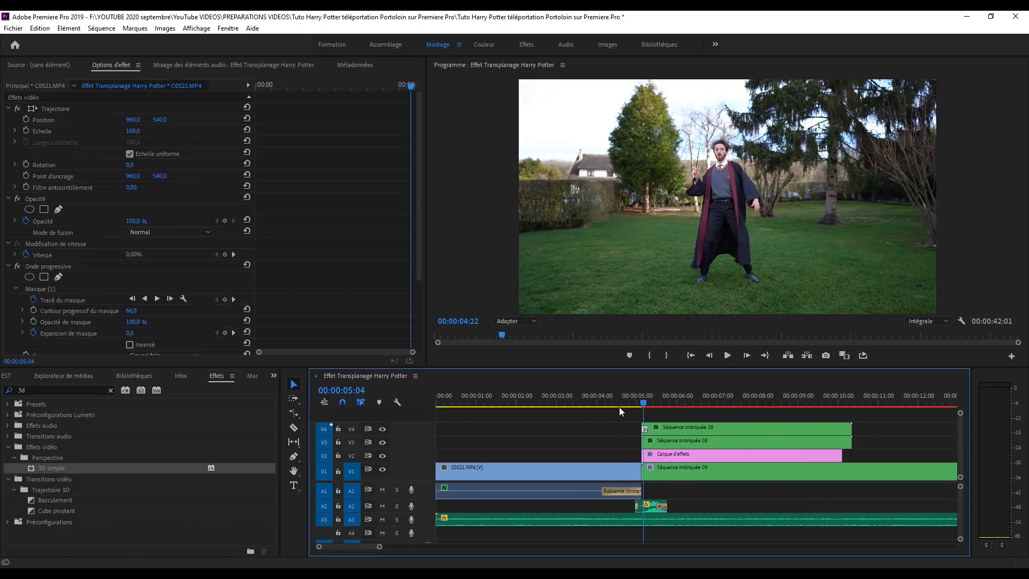
{"action": "key", "text": "space"}
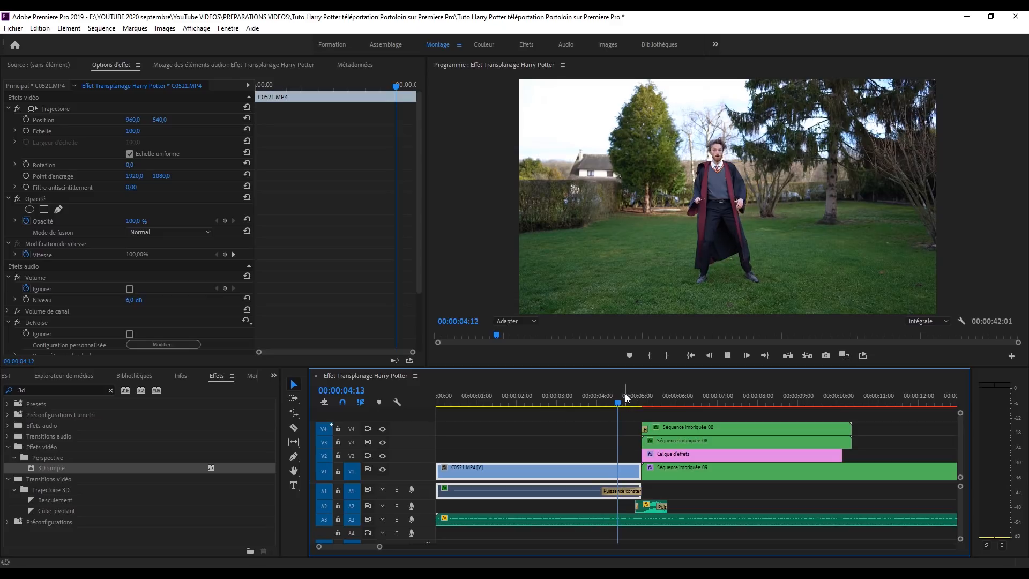
Shift the swirling V4 copy to the left by lowering its horizontal Position value
{"action": "left_click_drag", "start_coordinate": [622, 404], "coordinate": [651, 403]}
{"action": "left_click", "coordinate": [676, 428]}
{"action": "scroll", "coordinate": [316, 267], "scroll_direction": "down", "scroll_amount": 3}
{"action": "scroll", "coordinate": [356, 275], "scroll_direction": "up", "scroll_amount": 3}
{"action": "left_click_drag", "start_coordinate": [134, 120], "coordinate": [22, 120]}
{"action": "left_click_drag", "start_coordinate": [420, 212], "coordinate": [421, 282]}
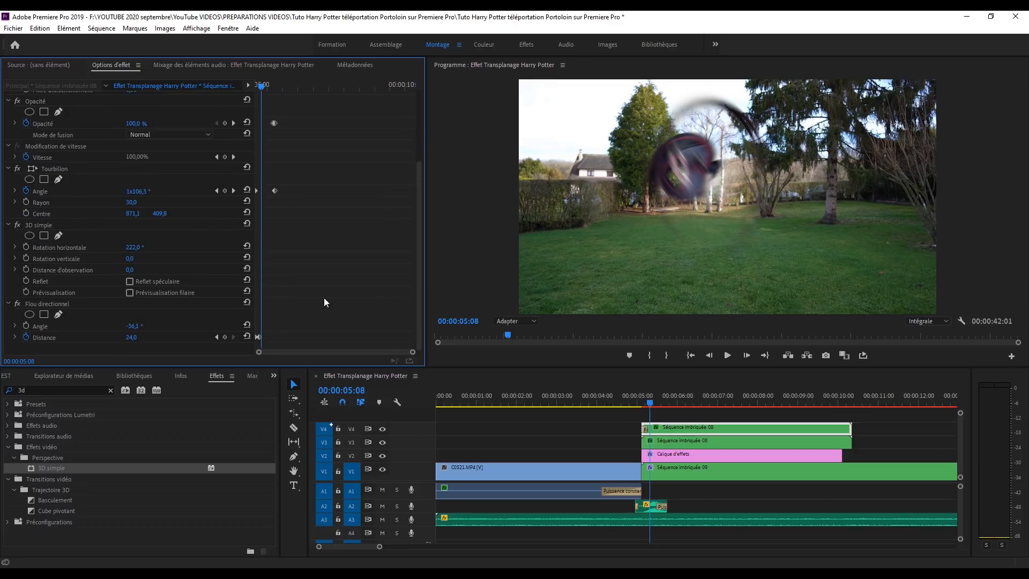
Try a Tourbillon Rayon of 26 on the V4 copy and set its 3D simple Rotation verticale to 32°
{"action": "mouse_move", "coordinate": [132, 201]}
{"action": "left_mouse_down"}
{"action": "mouse_move", "coordinate": [110, 201]}
{"action": "mouse_move", "coordinate": [134, 201]}
{"action": "mouse_move", "coordinate": [110, 202]}
{"action": "mouse_move", "coordinate": [125, 201]}
{"action": "left_mouse_up"}
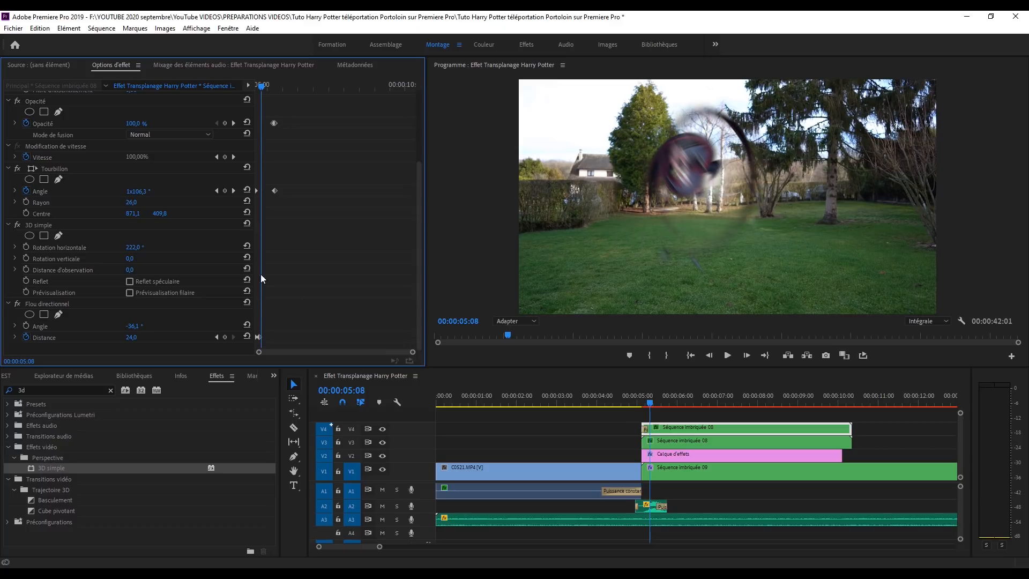
{"action": "left_click_drag", "start_coordinate": [641, 397], "coordinate": [657, 399]}
{"action": "scroll", "coordinate": [237, 332], "scroll_direction": "down", "scroll_amount": 8}
{"action": "left_click", "coordinate": [693, 432]}
{"action": "scroll", "coordinate": [248, 301], "scroll_direction": "down", "scroll_amount": 6}
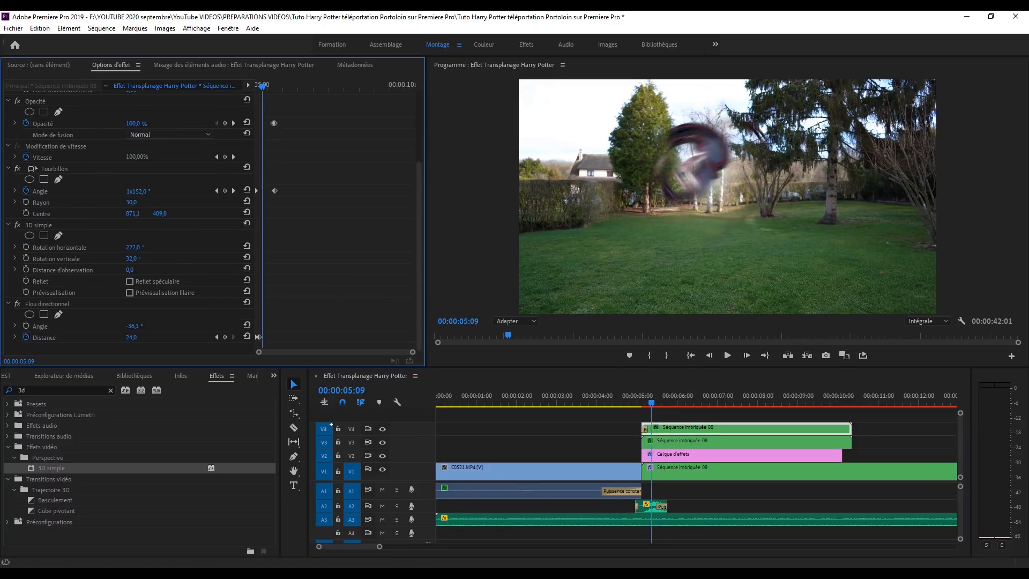
Duplicate the swirling V4 clip onto the track above it
{"action": "left_click", "coordinate": [638, 402]}
{"action": "left_click_drag", "start_coordinate": [639, 402], "coordinate": [591, 394]}
{"action": "key", "text": "="}
{"action": "left_click_drag", "start_coordinate": [622, 427], "coordinate": [622, 421]}
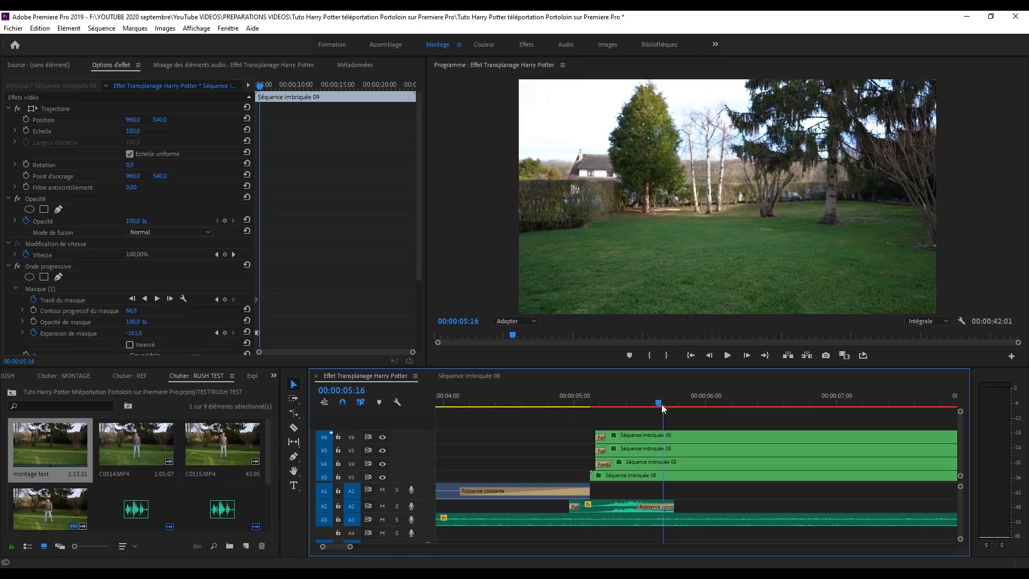
Nest the swirling copies on V4, V5 and V6 into one sequence under the suggested name and check it at 00:00:05:07
{"action": "left_click_drag", "start_coordinate": [608, 417], "coordinate": [647, 465]}
{"action": "right_click", "coordinate": [647, 462]}
{"action": "left_click", "coordinate": [697, 330]}
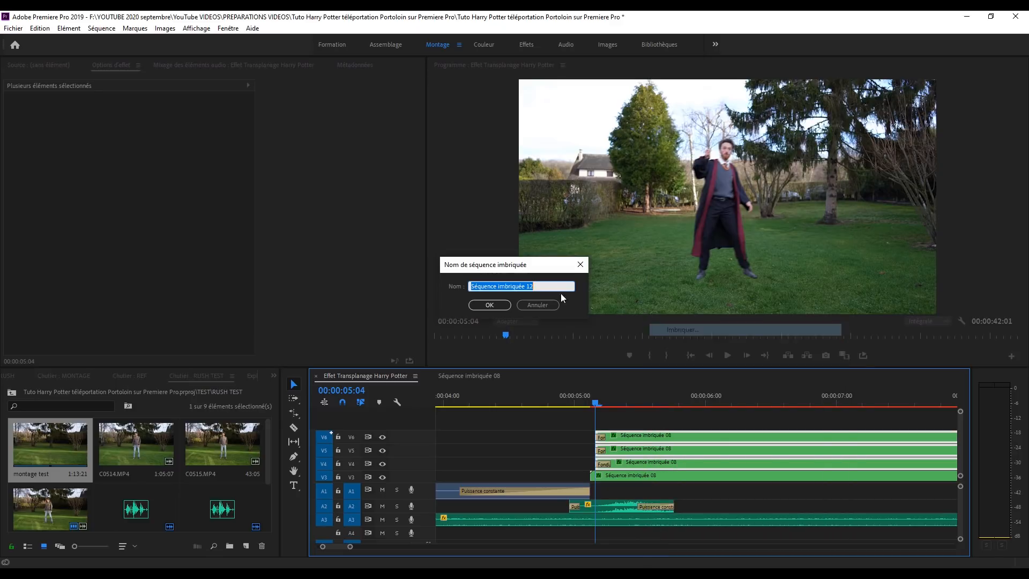
{"action": "left_click", "coordinate": [484, 304]}
{"action": "left_click_drag", "start_coordinate": [597, 402], "coordinate": [611, 404]}
{"action": "left_click", "coordinate": [632, 464]}
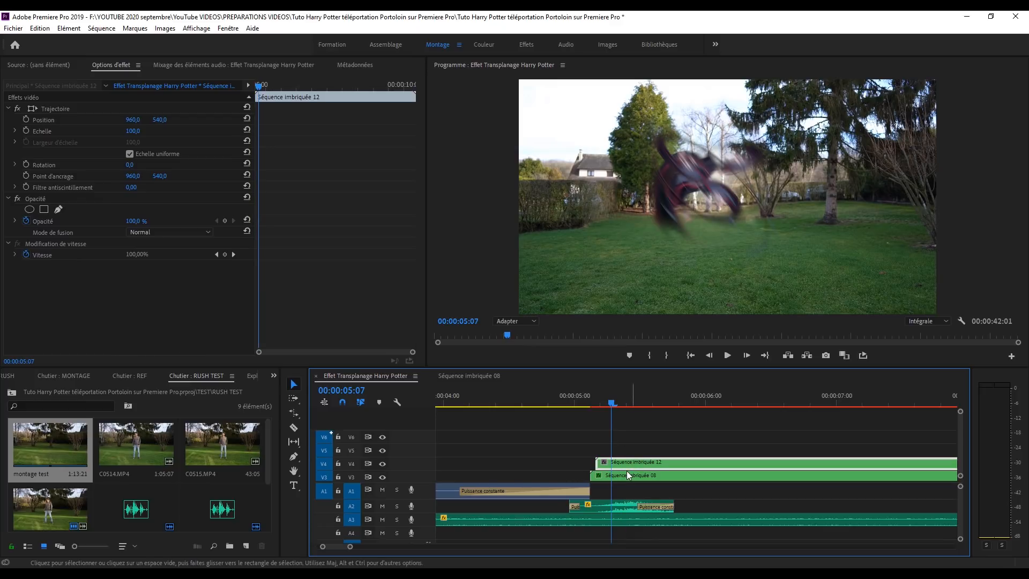
Add an elliptical opacity mask to the nested swirl on V4, enlarge it around the whole swirl and feather it to 82
{"action": "left_click", "coordinate": [30, 209]}
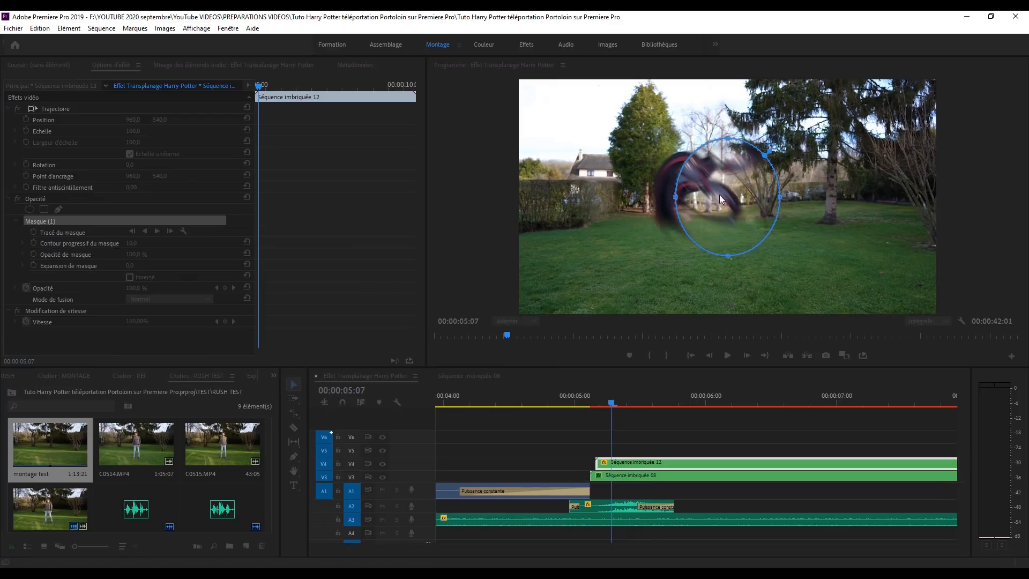
{"action": "left_click_drag", "start_coordinate": [726, 139], "coordinate": [727, 114]}
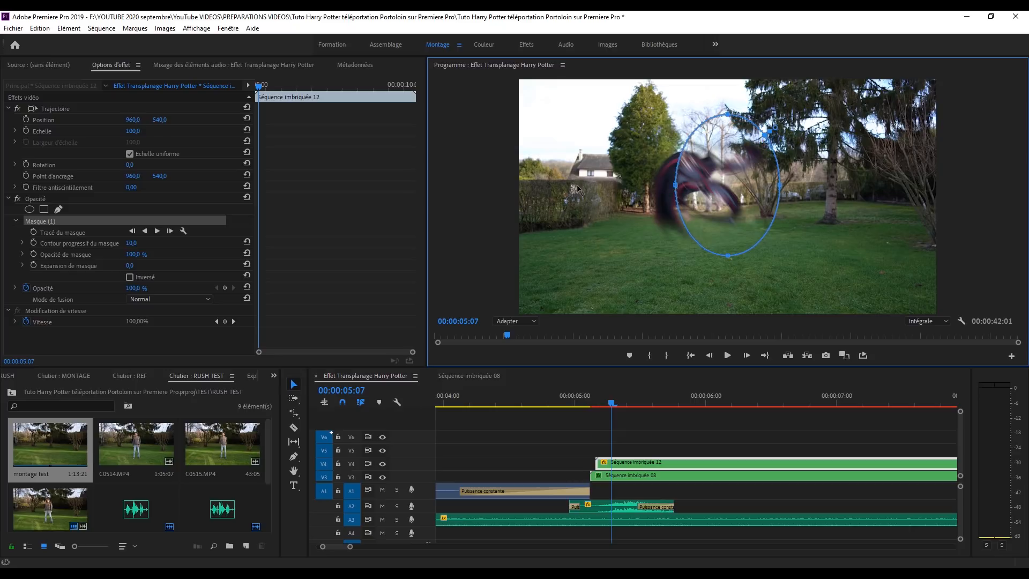
{"action": "left_click_drag", "start_coordinate": [676, 185], "coordinate": [619, 185]}
{"action": "left_click_drag", "start_coordinate": [781, 189], "coordinate": [804, 189]}
{"action": "left_click", "coordinate": [339, 248]}
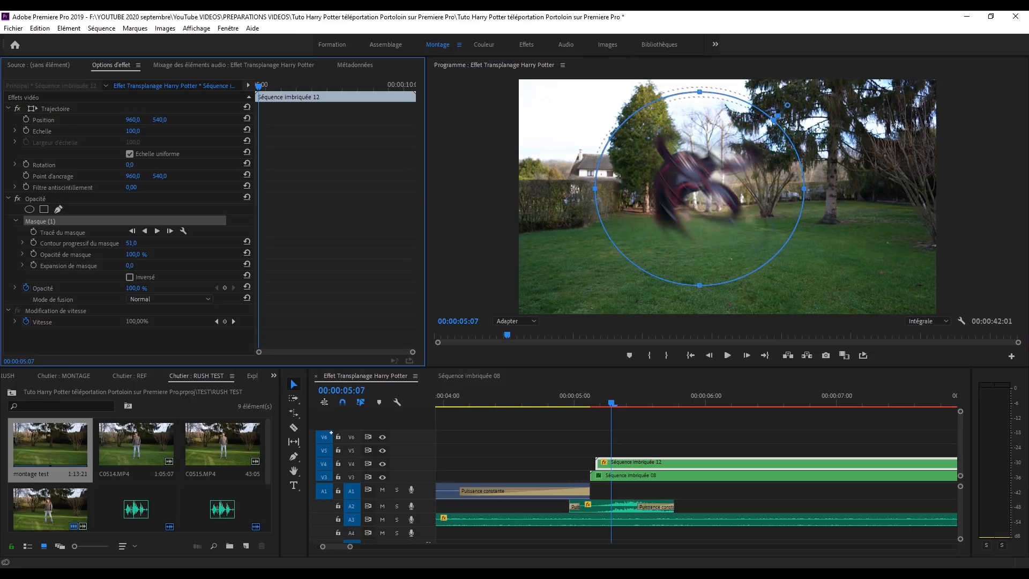
{"action": "left_click_drag", "start_coordinate": [700, 92], "coordinate": [700, 85]}
{"action": "left_click_drag", "start_coordinate": [805, 186], "coordinate": [810, 185]}
Keyframe the nested swirl's mask path at 00:00:05:07 and again at 00:00:05:12
{"action": "left_click", "coordinate": [34, 232]}
{"action": "left_click_drag", "start_coordinate": [612, 403], "coordinate": [639, 406]}
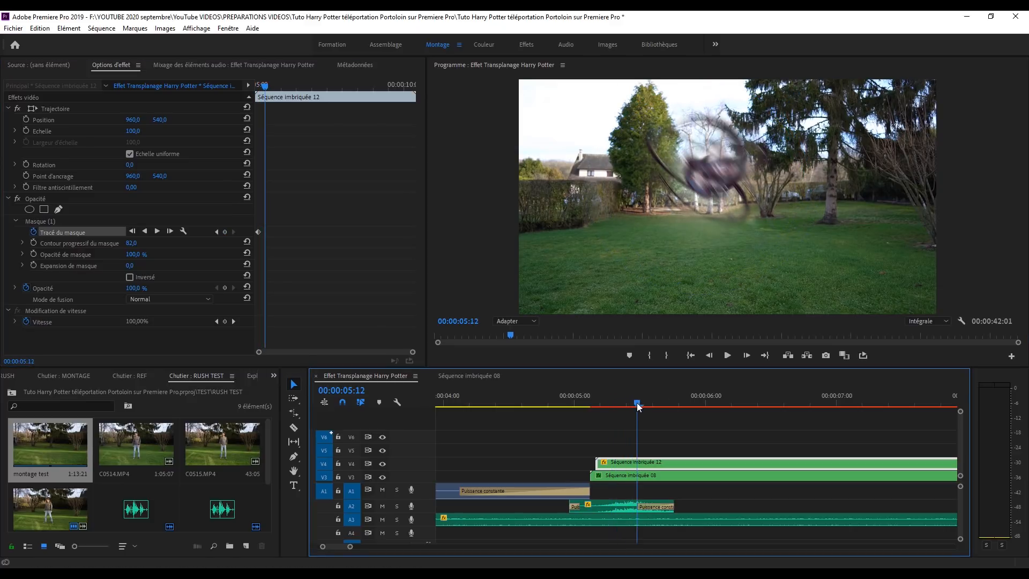
{"action": "left_click", "coordinate": [224, 232]}
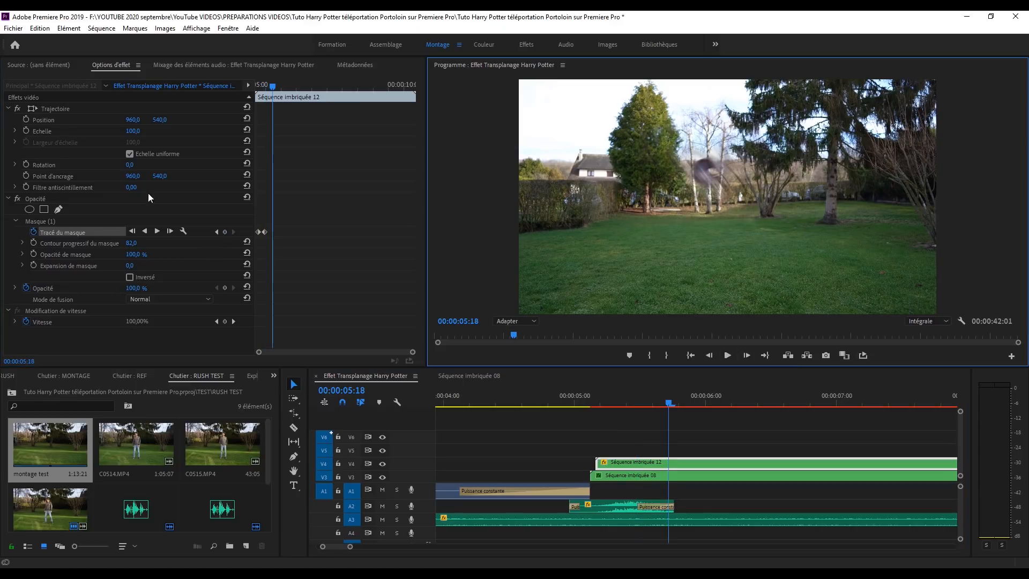
Shrink the opacity mask closely around the small remaining swirl at 00:00:05:18
{"action": "left_click", "coordinate": [58, 223]}
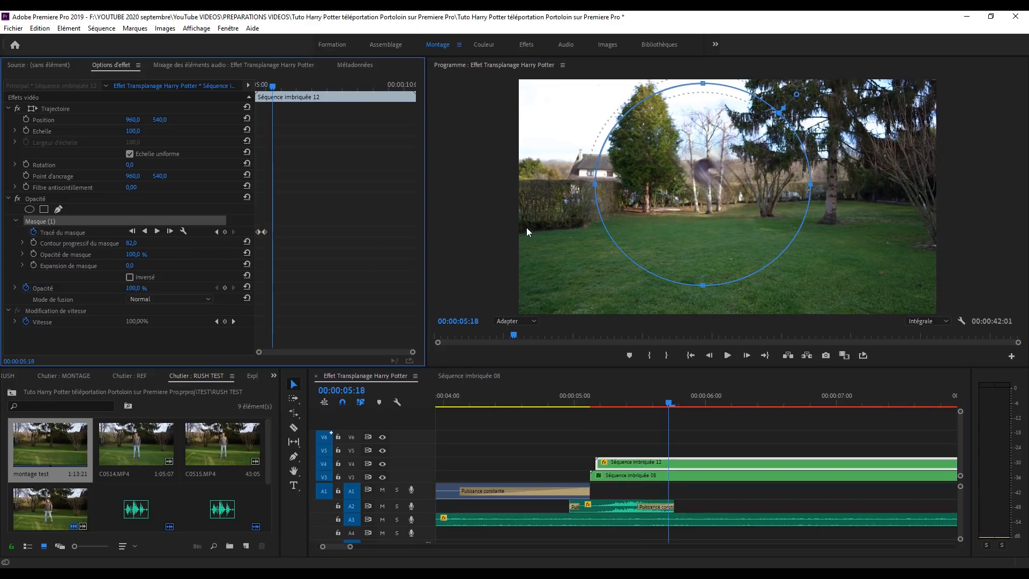
{"action": "left_click_drag", "start_coordinate": [594, 185], "coordinate": [666, 186]}
{"action": "left_click_drag", "start_coordinate": [720, 106], "coordinate": [721, 161]}
{"action": "left_click_drag", "start_coordinate": [738, 285], "coordinate": [729, 202]}
{"action": "left_click_drag", "start_coordinate": [814, 175], "coordinate": [722, 181]}
Review the masked swirl's disappearance up to 00:00:05:20, stepping through its final frames
{"action": "left_click_drag", "start_coordinate": [666, 397], "coordinate": [624, 405]}
{"action": "key", "text": "space"}
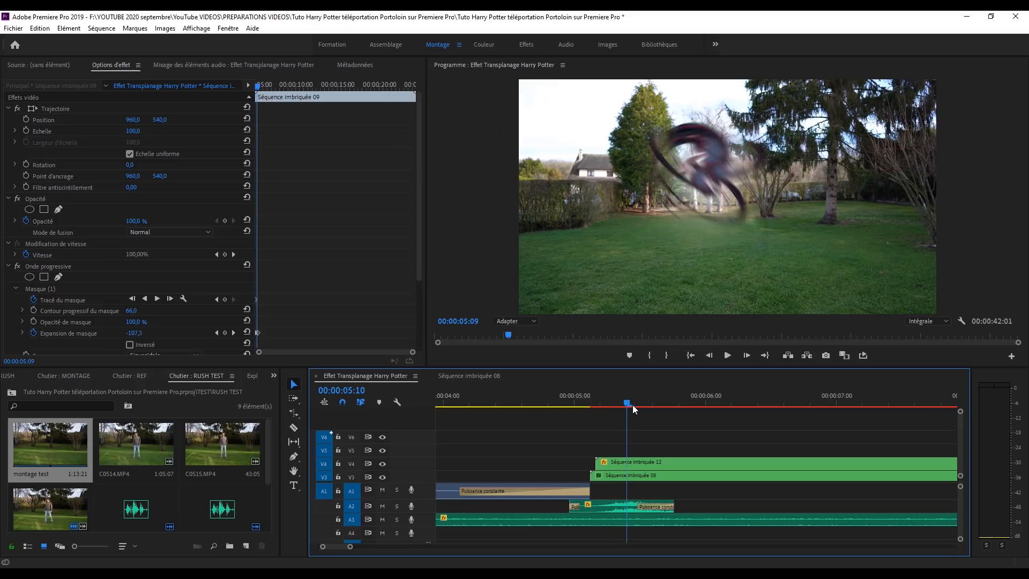
{"action": "left_click_drag", "start_coordinate": [633, 404], "coordinate": [673, 410]}
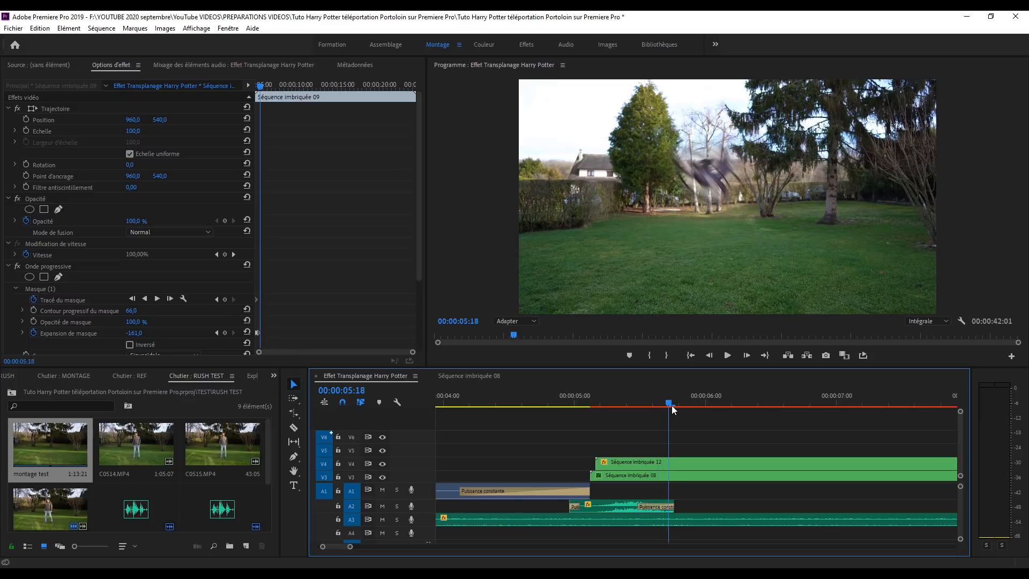
{"action": "left_click", "coordinate": [747, 358]}
{"action": "left_click", "coordinate": [747, 355]}
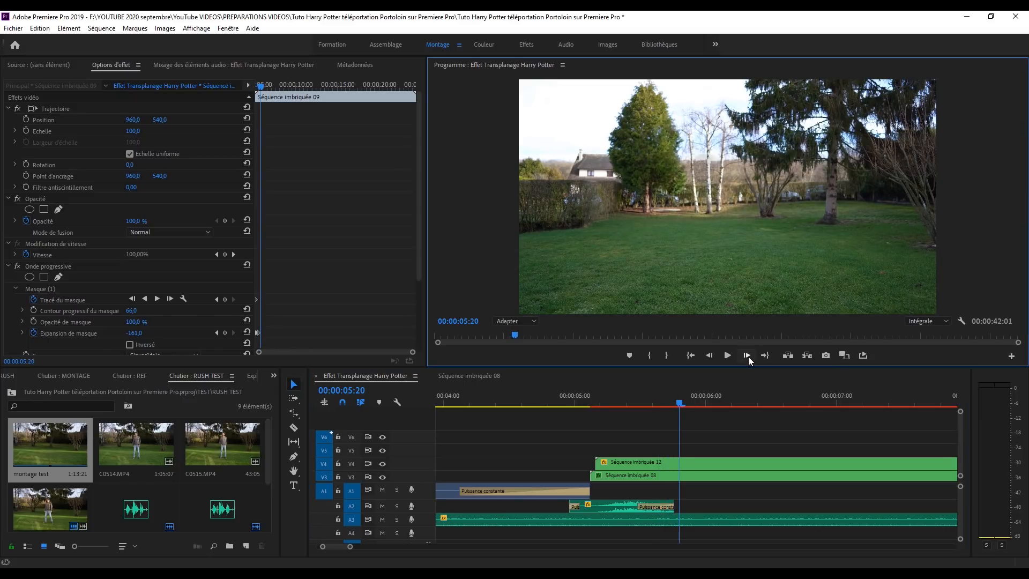
{"action": "left_click", "coordinate": [384, 464]}
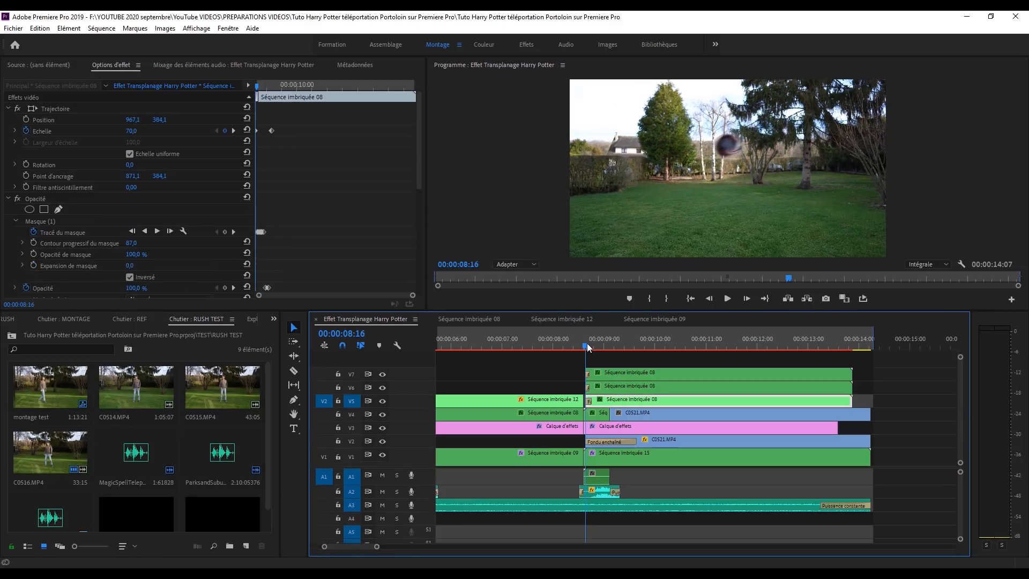
Examine the reappearance swirl at 00:00:08:23, the adjustment layer's Lumière parasite settings and the V7 copy's settings
{"action": "left_click_drag", "start_coordinate": [585, 347], "coordinate": [600, 386]}
{"action": "left_click", "coordinate": [627, 429]}
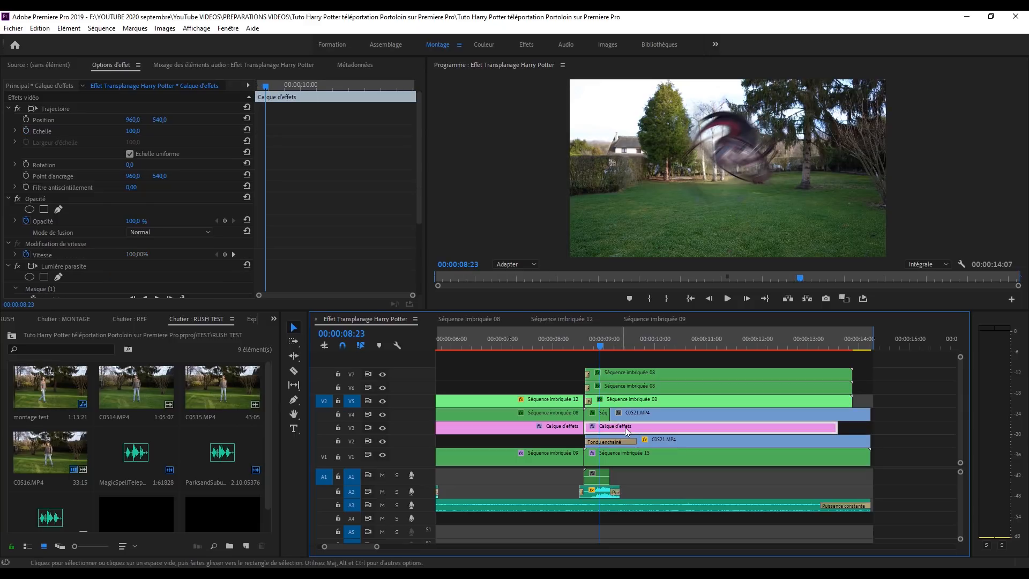
{"action": "scroll", "coordinate": [387, 205], "scroll_direction": "down", "scroll_amount": 4}
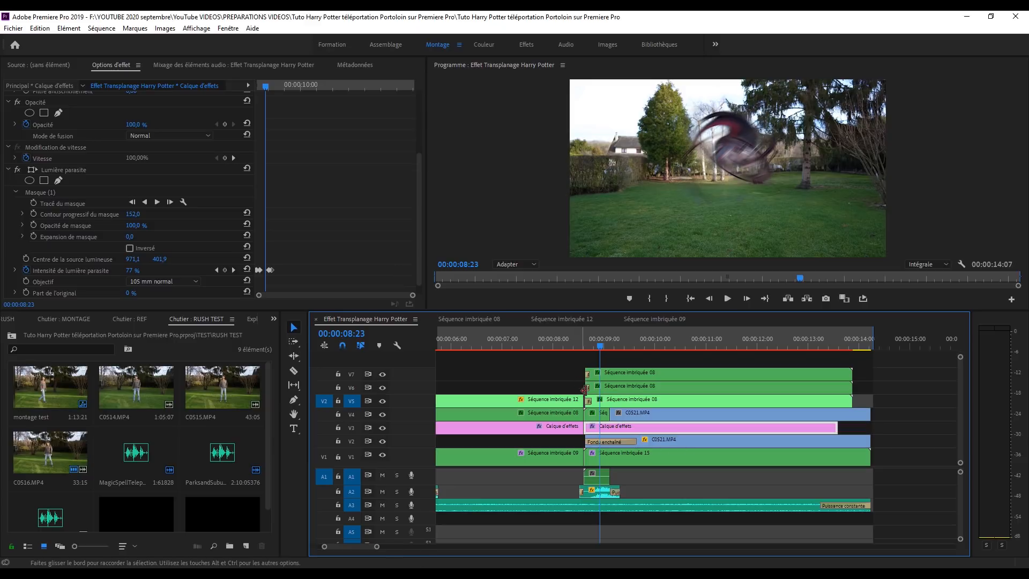
{"action": "left_click", "coordinate": [662, 376]}
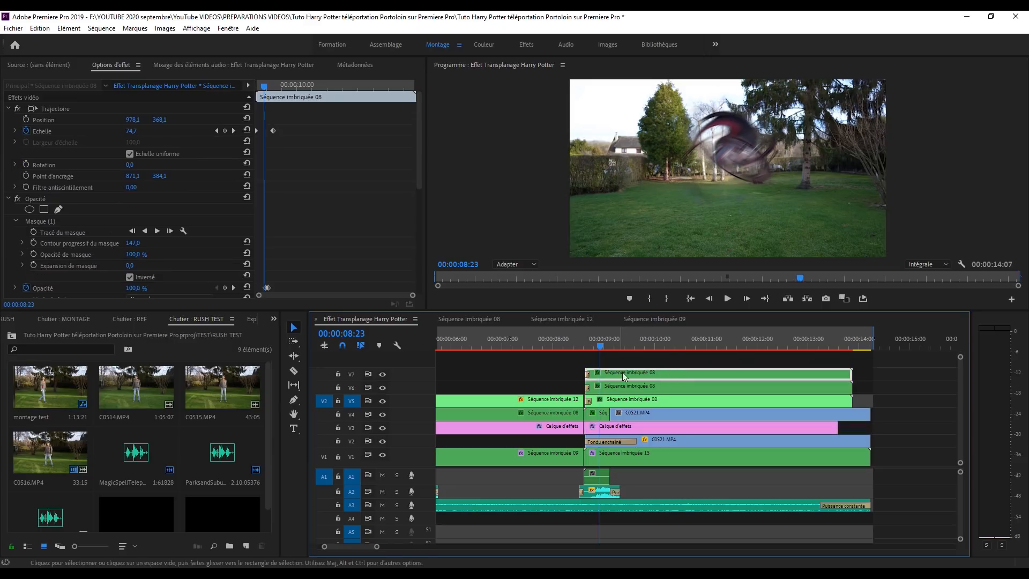
Open Séquence imbriquée 14 to examine the wizard's cut-out mask, and return to the main sequence at 00:00:08:15
{"action": "left_click_drag", "start_coordinate": [368, 546], "coordinate": [360, 548]}
{"action": "scroll", "coordinate": [755, 479], "scroll_direction": "down", "scroll_amount": 2}
{"action": "left_click", "coordinate": [635, 415]}
{"action": "left_click_drag", "start_coordinate": [566, 342], "coordinate": [541, 342]}
{"action": "double_click", "coordinate": [570, 412]}
{"action": "left_click_drag", "start_coordinate": [463, 345], "coordinate": [516, 347]}
{"action": "left_click", "coordinate": [436, 351]}
{"action": "left_click", "coordinate": [58, 221]}
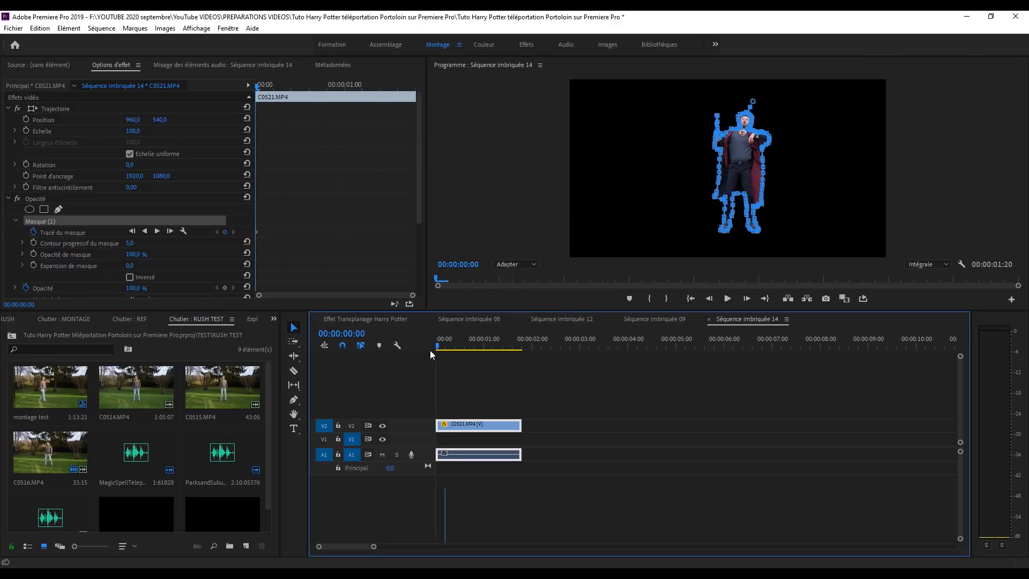
{"action": "left_click", "coordinate": [390, 320]}
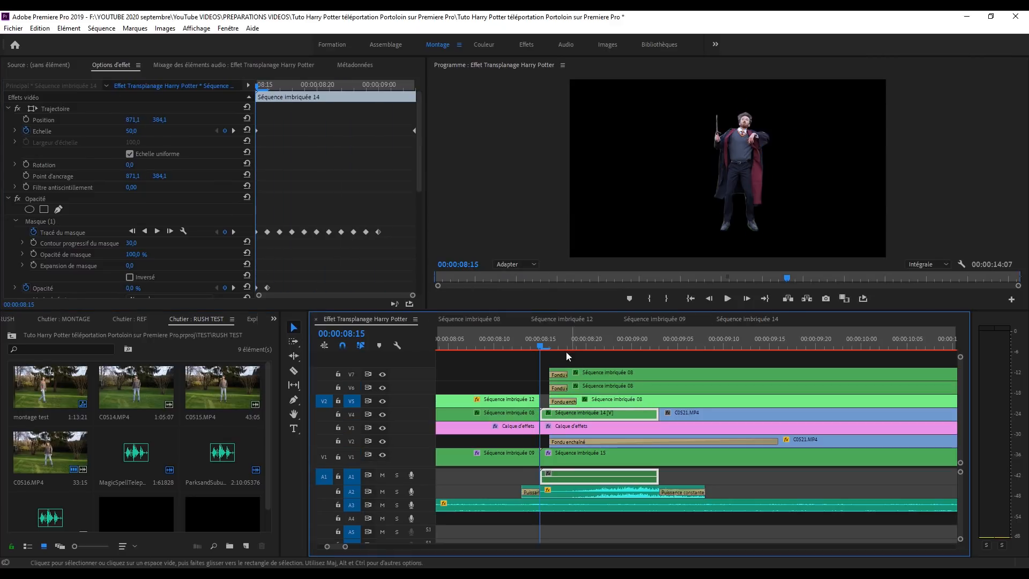
Examine the changeover from Séquence imbriquée 14 to the C0521.MP4 clip between 00:00:09:03 and 00:00:09:05
{"action": "left_click_drag", "start_coordinate": [544, 345], "coordinate": [663, 349]}
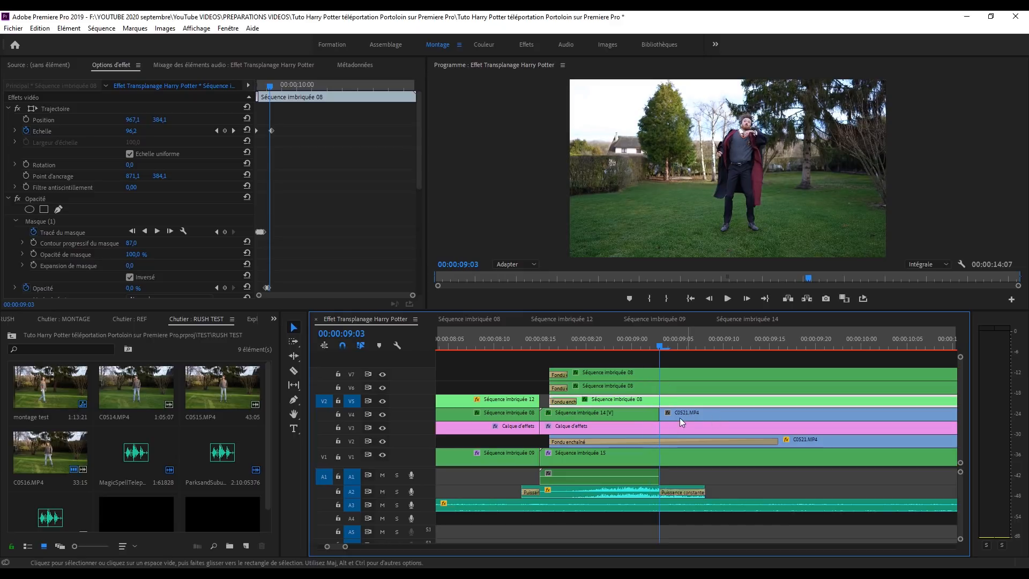
{"action": "key", "text": "space"}
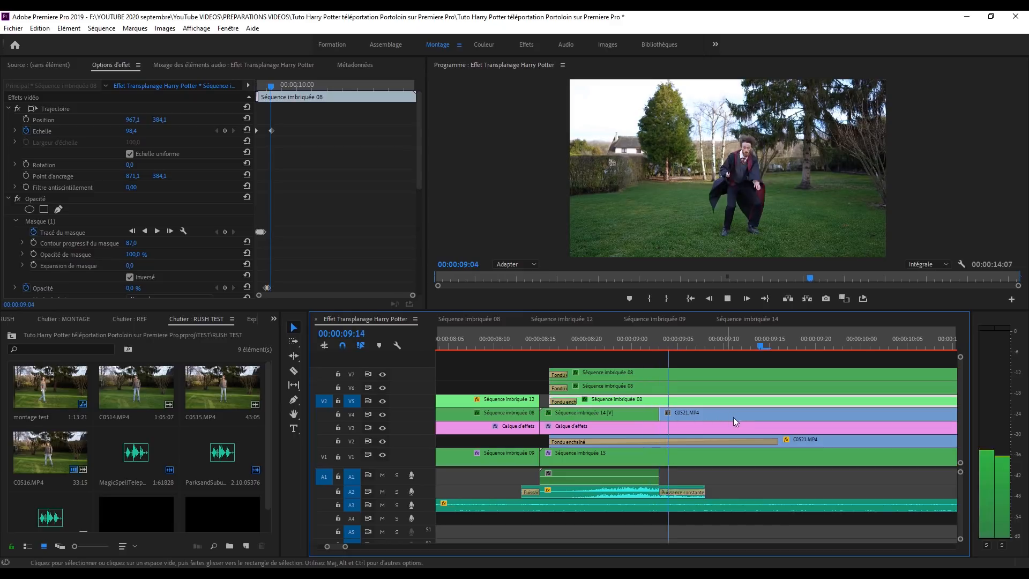
{"action": "left_click", "coordinate": [664, 346]}
{"action": "mouse_move", "coordinate": [662, 347]}
{"action": "left_mouse_down"}
{"action": "mouse_move", "coordinate": [829, 352]}
{"action": "mouse_move", "coordinate": [678, 358]}
{"action": "left_mouse_up"}
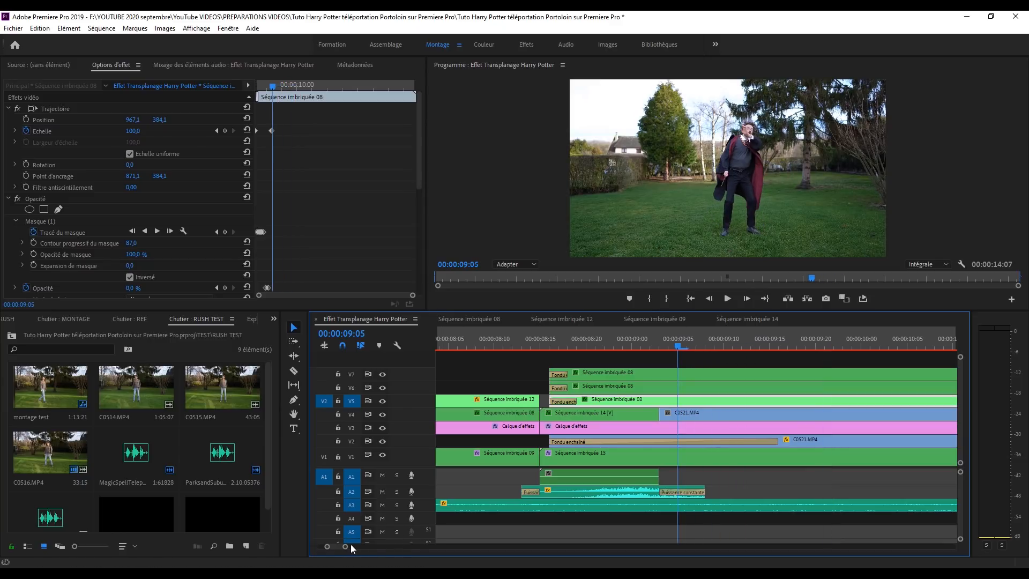
{"action": "left_click_drag", "start_coordinate": [342, 544], "coordinate": [366, 548]}
{"action": "scroll", "coordinate": [686, 487], "scroll_direction": "down", "scroll_amount": 3}
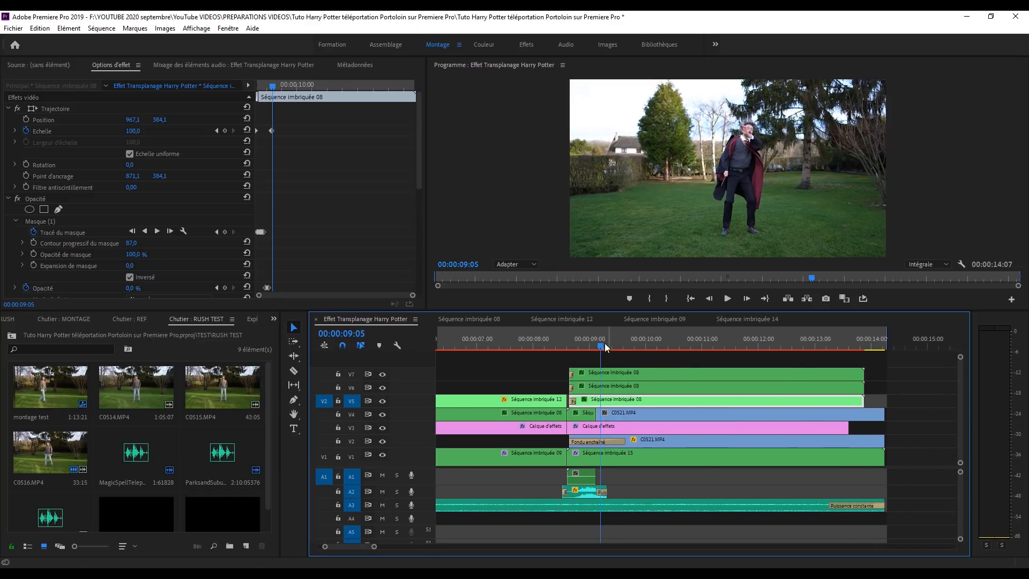
Examine the Onde progressive settings of the V1 background nest at 00:00:09:00 and play the reappearance through
{"action": "mouse_move", "coordinate": [604, 342]}
{"action": "left_mouse_down"}
{"action": "mouse_move", "coordinate": [711, 346]}
{"action": "mouse_move", "coordinate": [591, 355]}
{"action": "left_mouse_up"}
{"action": "left_click", "coordinate": [603, 457]}
{"action": "scroll", "coordinate": [346, 222], "scroll_direction": "down", "scroll_amount": 5}
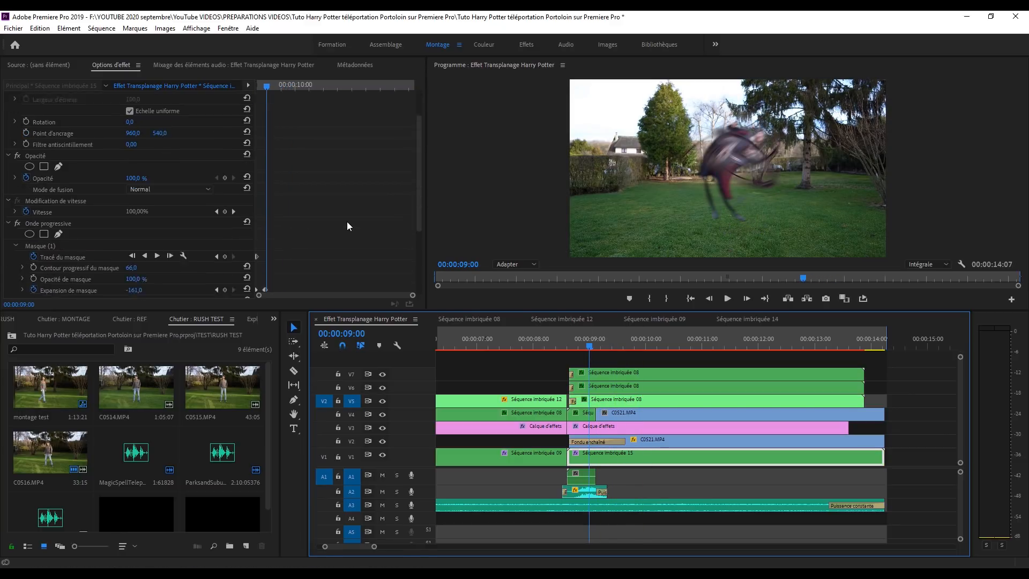
{"action": "scroll", "coordinate": [345, 224], "scroll_direction": "down", "scroll_amount": 2}
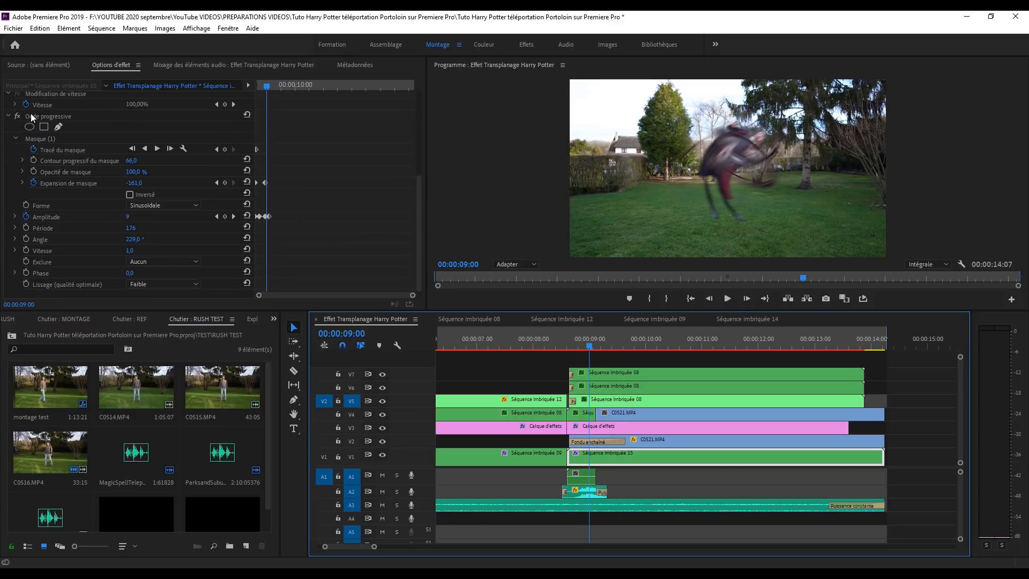
{"action": "key", "text": "space"}
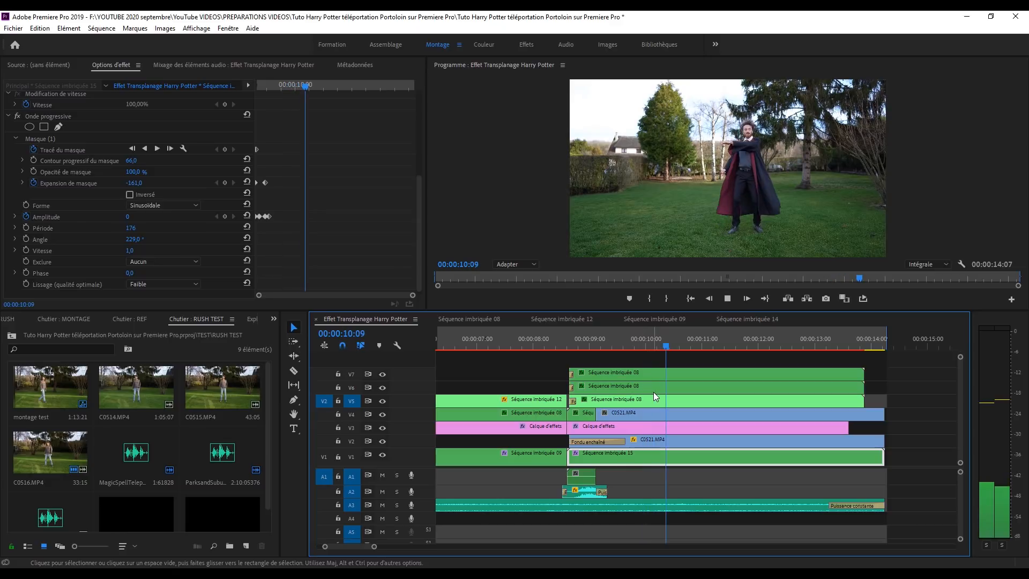
{"action": "key", "text": "space"}
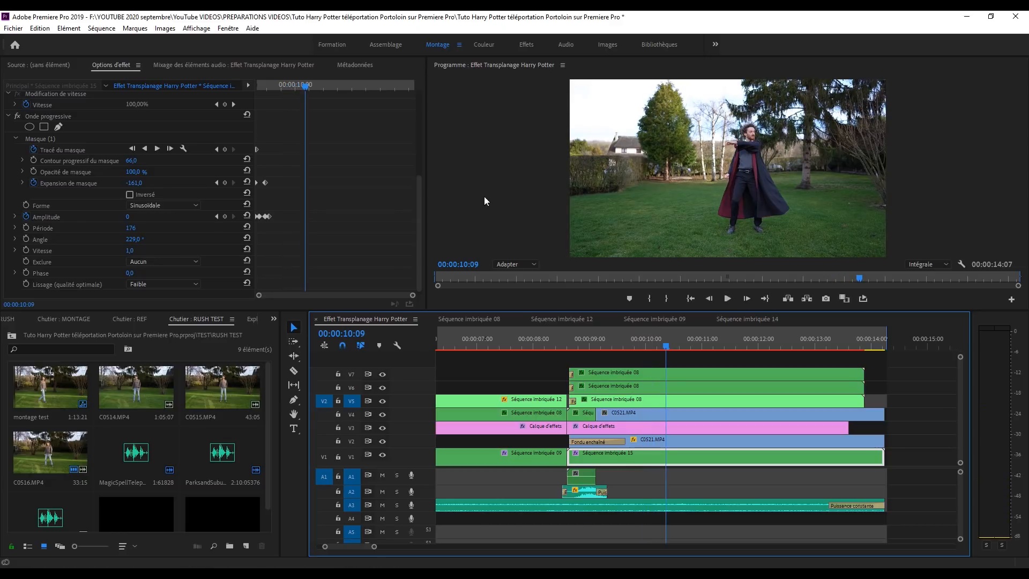
Nest all the montage's clips into one sequence named "Montage final effet main levee"
{"action": "left_click_drag", "start_coordinate": [374, 546], "coordinate": [417, 546]}
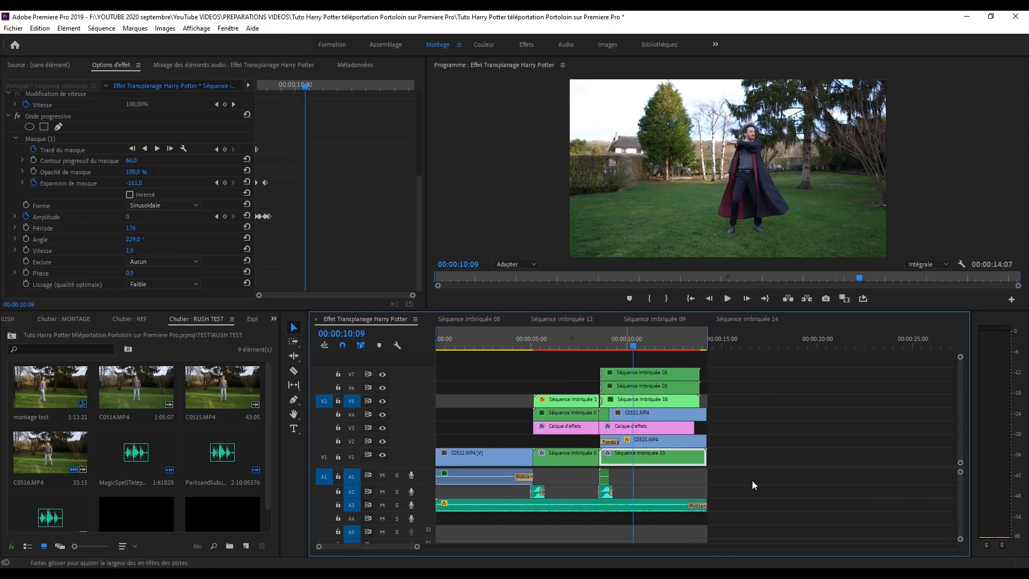
{"action": "left_click", "coordinate": [503, 343]}
{"action": "left_click_drag", "start_coordinate": [802, 369], "coordinate": [439, 530]}
{"action": "right_click", "coordinate": [470, 457]}
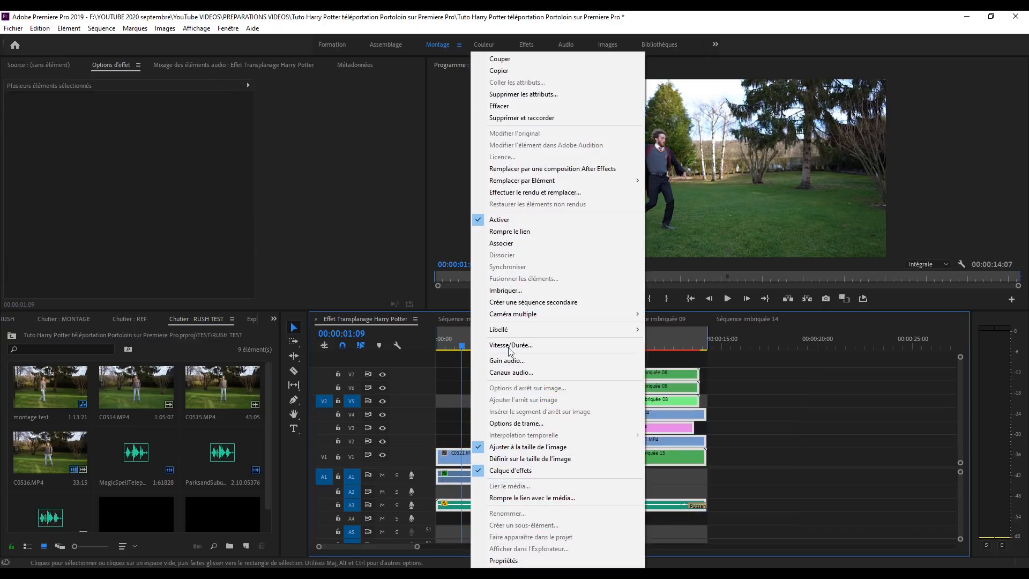
{"action": "left_click", "coordinate": [517, 290]}
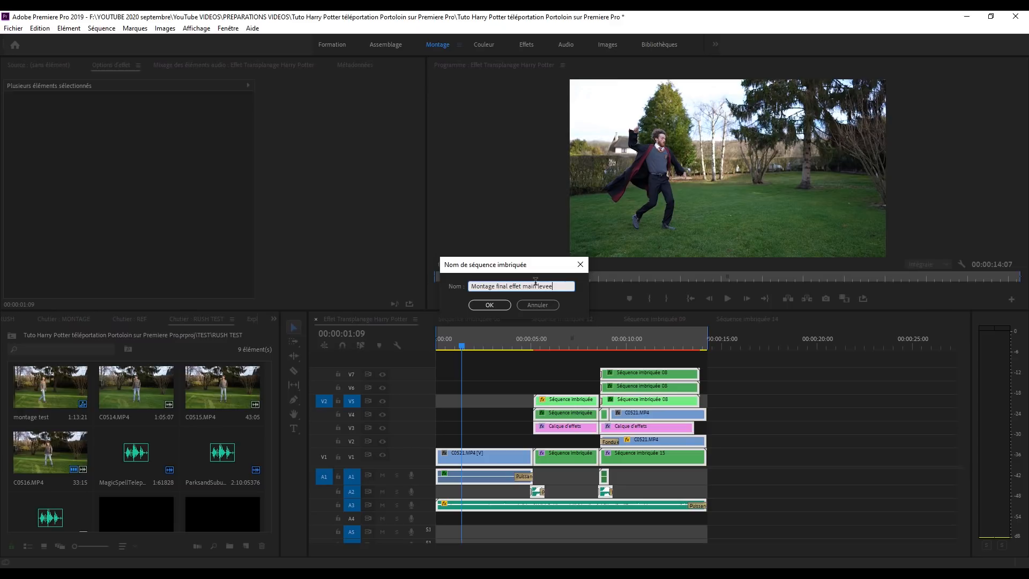
{"action": "type", "text": "Montage final effet main levee"}
{"action": "left_click", "coordinate": [490, 305]}
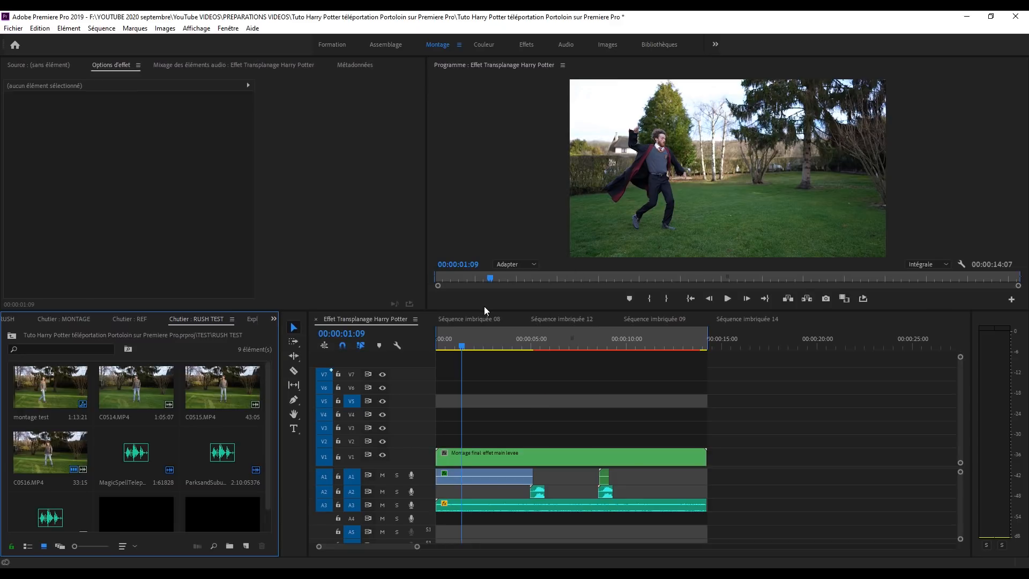
Start Position and Scale keyframes on the nested montage, and at 00:00:00:03 set Scale to 102 and horizontal Position to 959
{"action": "left_click", "coordinate": [517, 456]}
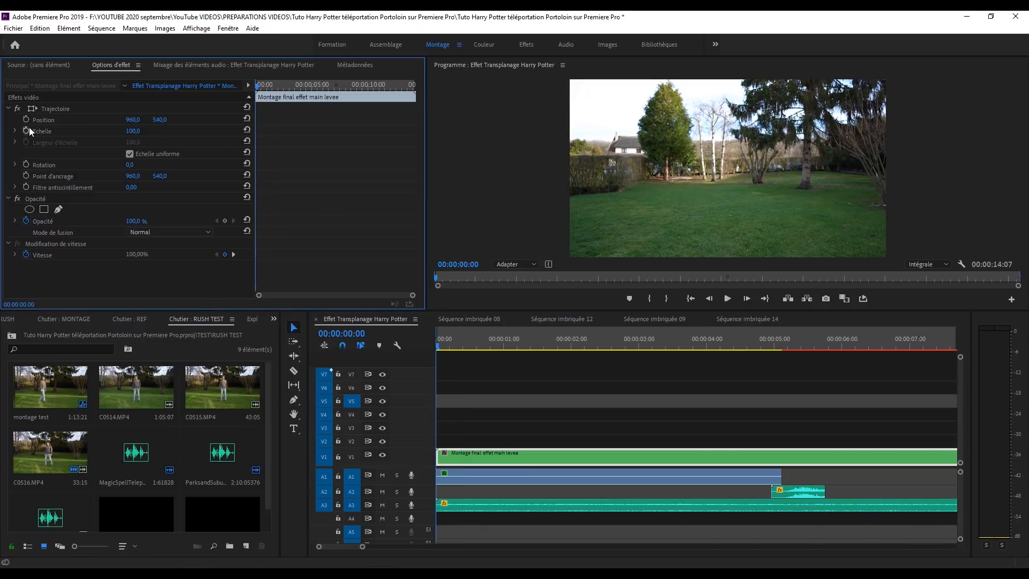
{"action": "left_click", "coordinate": [27, 130]}
{"action": "left_click", "coordinate": [26, 120]}
{"action": "left_click", "coordinate": [746, 299]}
{"action": "left_click", "coordinate": [747, 299]}
{"action": "left_click", "coordinate": [746, 298]}
{"action": "left_click", "coordinate": [138, 130]}
{"action": "key", "text": "Return"}
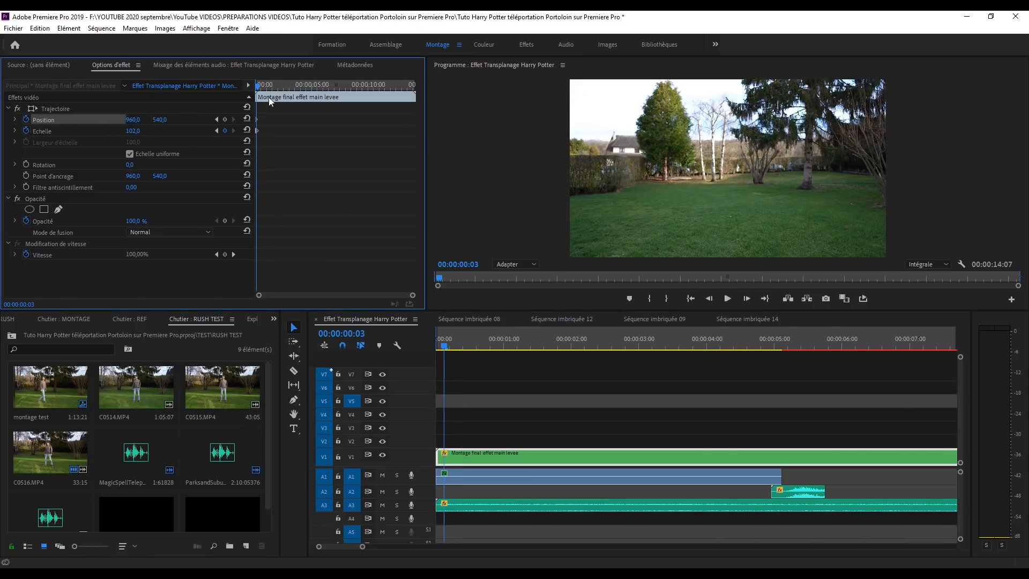
{"action": "left_click_drag", "start_coordinate": [132, 119], "coordinate": [130, 120]}
At 00:00:00:05, keyframe the nested montage's Scale at 103 and its vertical Position at 555
{"action": "left_click_drag", "start_coordinate": [372, 296], "coordinate": [337, 296]}
{"action": "left_click", "coordinate": [747, 298]}
{"action": "left_click", "coordinate": [746, 299]}
{"action": "left_click", "coordinate": [140, 131]}
{"action": "type", "text": "1030"}
{"action": "key", "text": "Return"}
{"action": "left_click", "coordinate": [143, 132]}
{"action": "type", "text": "103"}
{"action": "key", "text": "Return"}
{"action": "left_click_drag", "start_coordinate": [164, 120], "coordinate": [172, 120]}
Advance two frames and enter another Scale keyframe value for the nested montage
{"action": "left_click", "coordinate": [746, 298]}
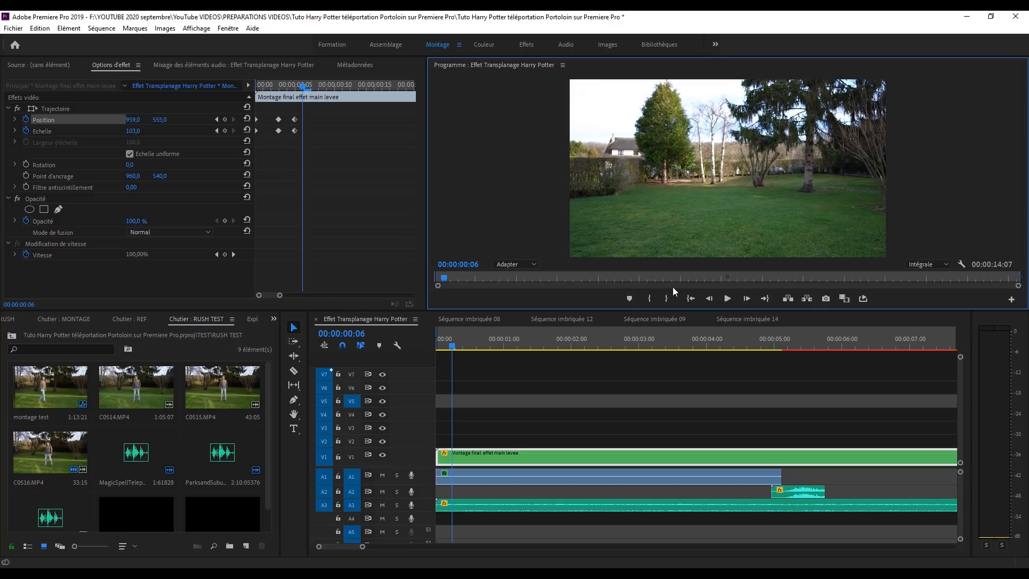
{"action": "left_click", "coordinate": [747, 299]}
{"action": "left_click", "coordinate": [137, 131]}
{"action": "key", "text": "Return"}
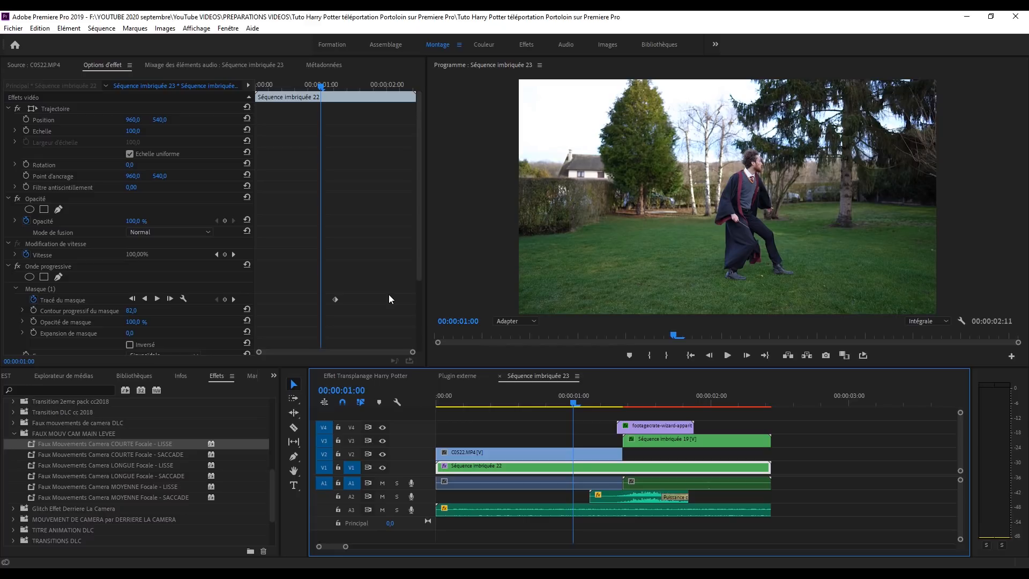
Play Séquence imbriquée 23 from the start, and examine the 00:00:01:09 transition and the V3 clip's Tourbillon and Flou directionnel settings
{"action": "left_click_drag", "start_coordinate": [503, 396], "coordinate": [449, 404]}
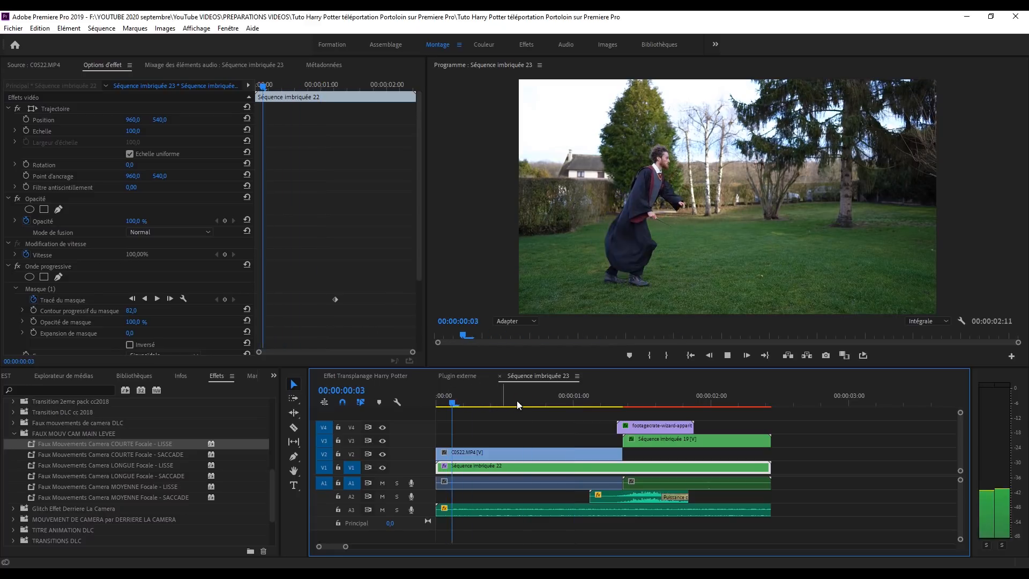
{"action": "key", "text": "space"}
{"action": "mouse_move", "coordinate": [641, 403]}
{"action": "left_mouse_down"}
{"action": "mouse_move", "coordinate": [555, 413]}
{"action": "mouse_move", "coordinate": [650, 403]}
{"action": "mouse_move", "coordinate": [563, 410]}
{"action": "mouse_move", "coordinate": [635, 406]}
{"action": "mouse_move", "coordinate": [624, 407]}
{"action": "left_mouse_up"}
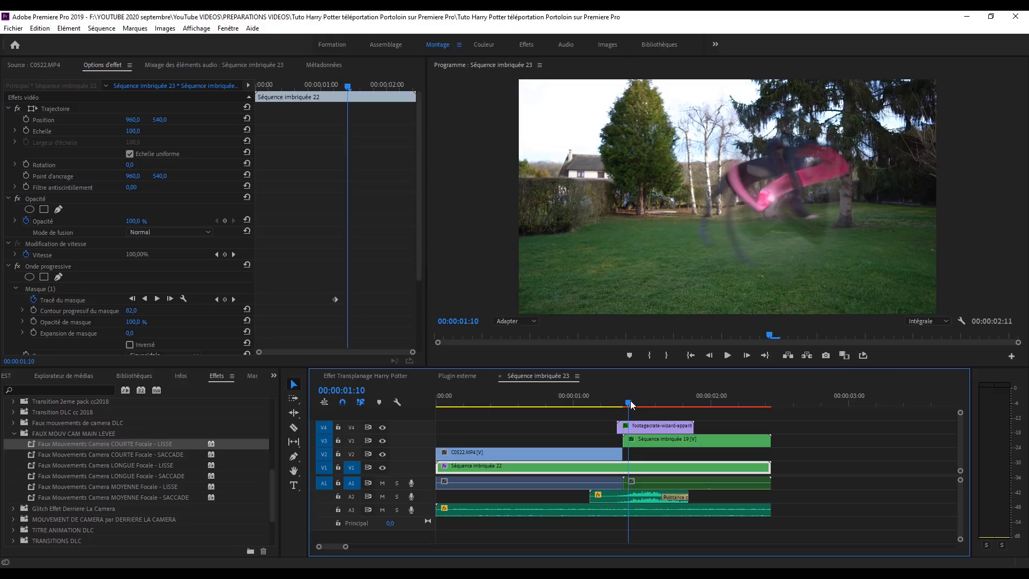
{"action": "mouse_move", "coordinate": [631, 405]}
{"action": "left_mouse_down"}
{"action": "mouse_move", "coordinate": [641, 401]}
{"action": "mouse_move", "coordinate": [592, 406]}
{"action": "mouse_move", "coordinate": [700, 399]}
{"action": "mouse_move", "coordinate": [574, 407]}
{"action": "mouse_move", "coordinate": [624, 406]}
{"action": "left_mouse_up"}
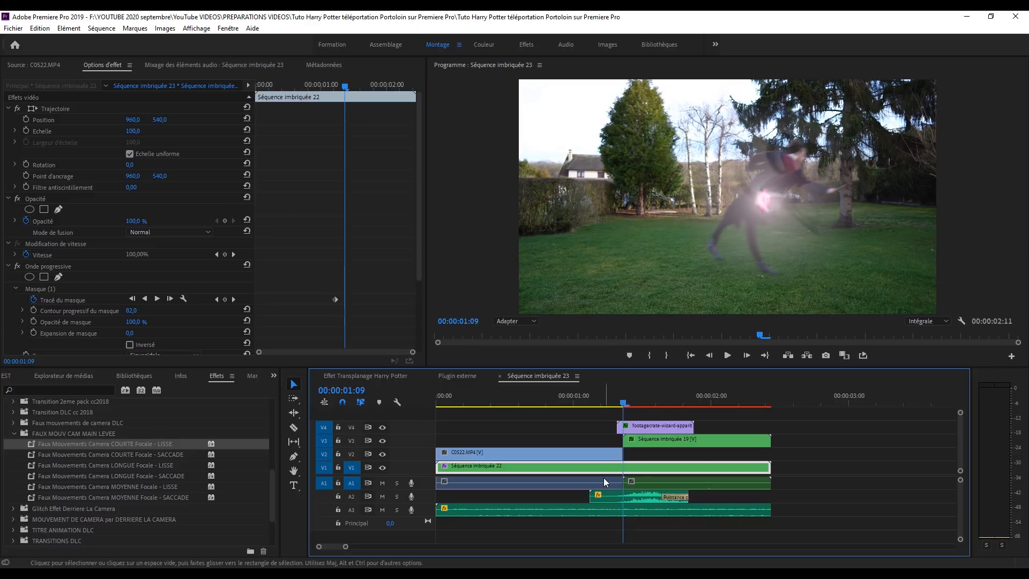
{"action": "left_click", "coordinate": [658, 441]}
{"action": "scroll", "coordinate": [393, 256], "scroll_direction": "down", "scroll_amount": 4}
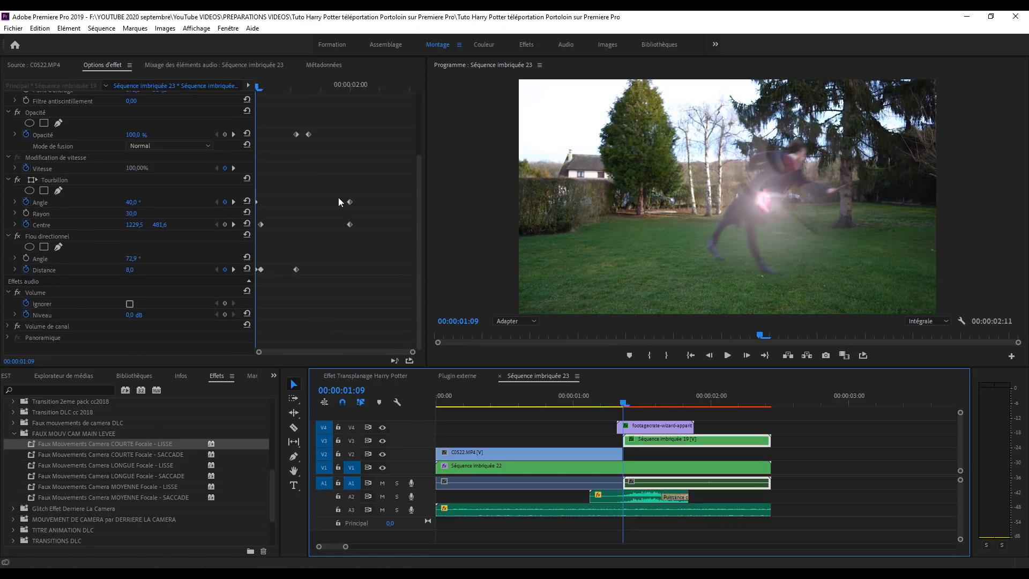
Toggle the Tourbillon effect off and on repeatedly on the V3 clip to compare the frame with and without the swirl
{"action": "left_click", "coordinate": [17, 180]}
{"action": "left_click", "coordinate": [17, 180]}
{"action": "left_click", "coordinate": [16, 180]}
{"action": "left_click", "coordinate": [17, 180]}
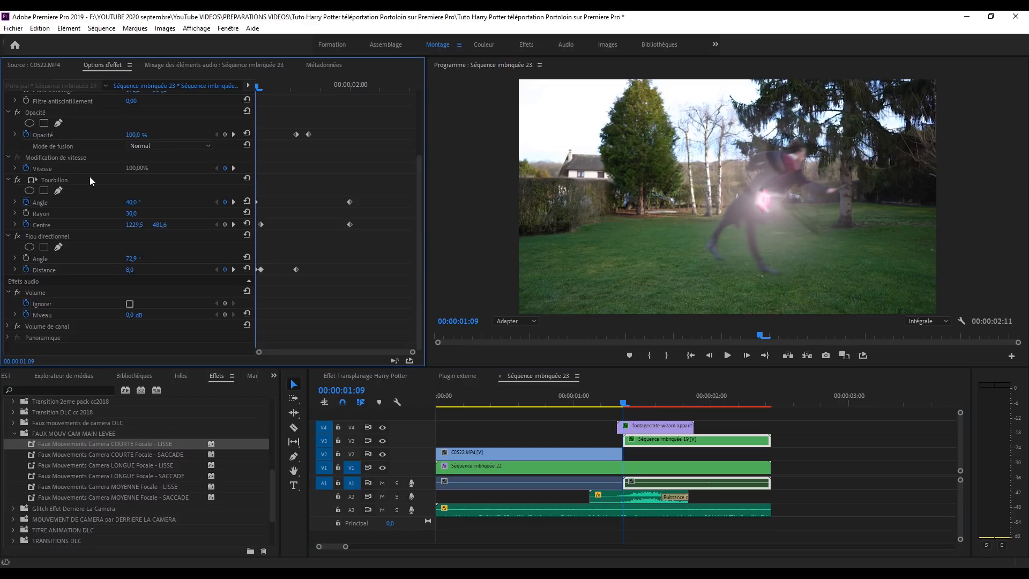
Select Séquence imbriquée 22 on V1 and toggle its Onde progressive effect off and on to compare the background distortion
{"action": "left_click", "coordinate": [627, 466]}
{"action": "scroll", "coordinate": [387, 282], "scroll_direction": "down", "scroll_amount": 4}
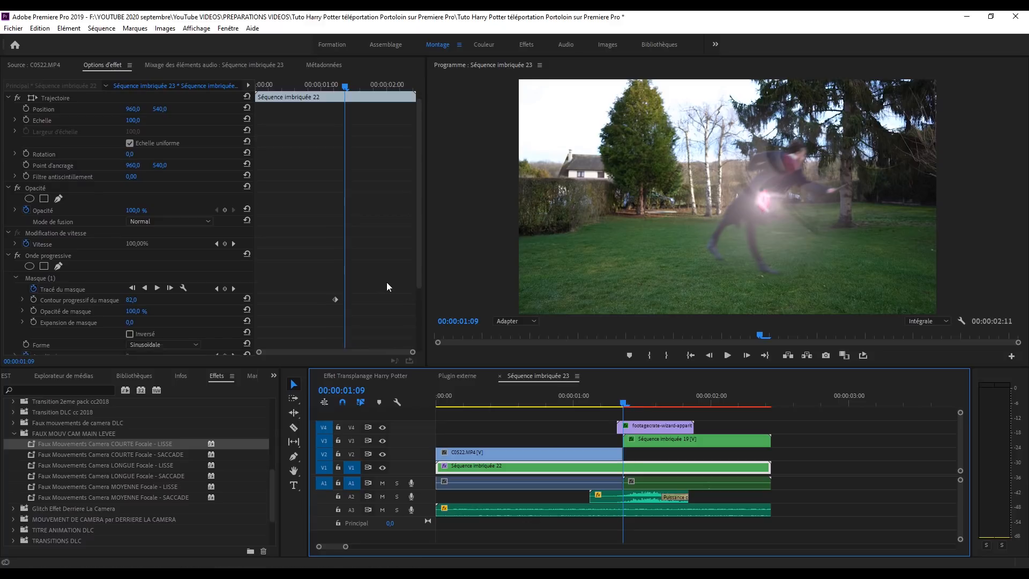
{"action": "left_click", "coordinate": [17, 169]}
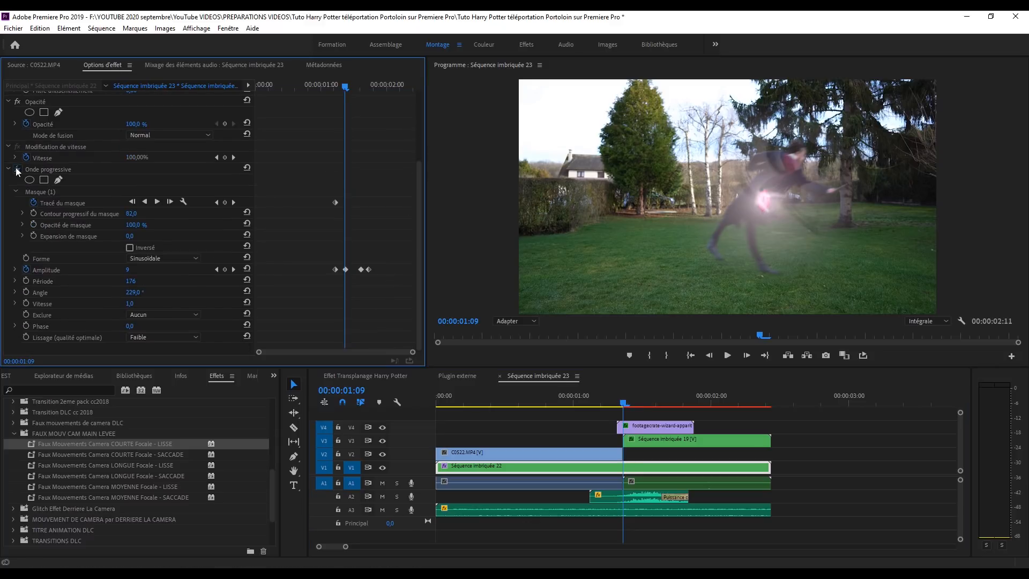
{"action": "left_click", "coordinate": [16, 169]}
{"action": "left_click", "coordinate": [17, 169]}
{"action": "left_click", "coordinate": [17, 169]}
{"action": "left_click", "coordinate": [16, 167]}
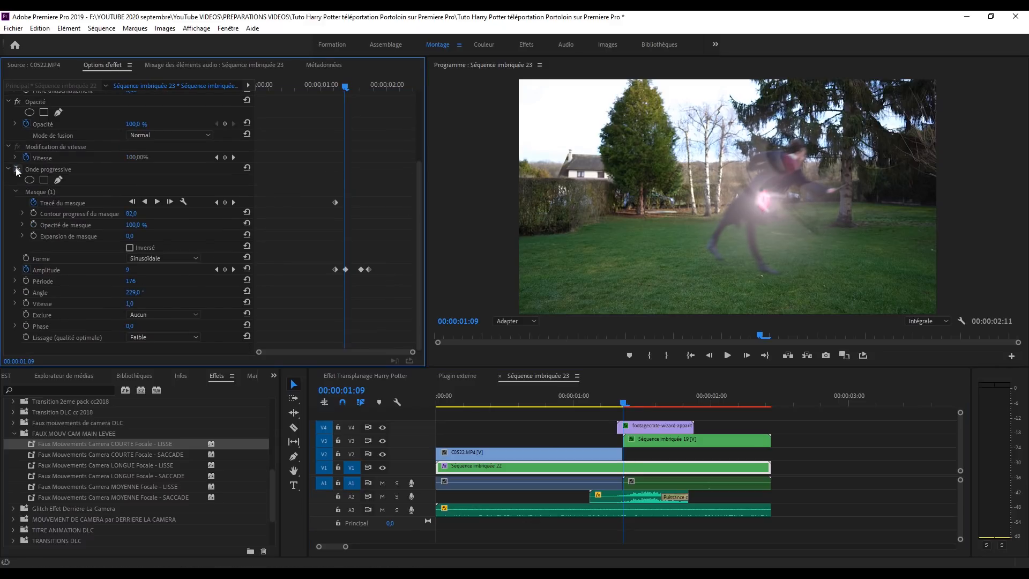
{"action": "left_click", "coordinate": [20, 169]}
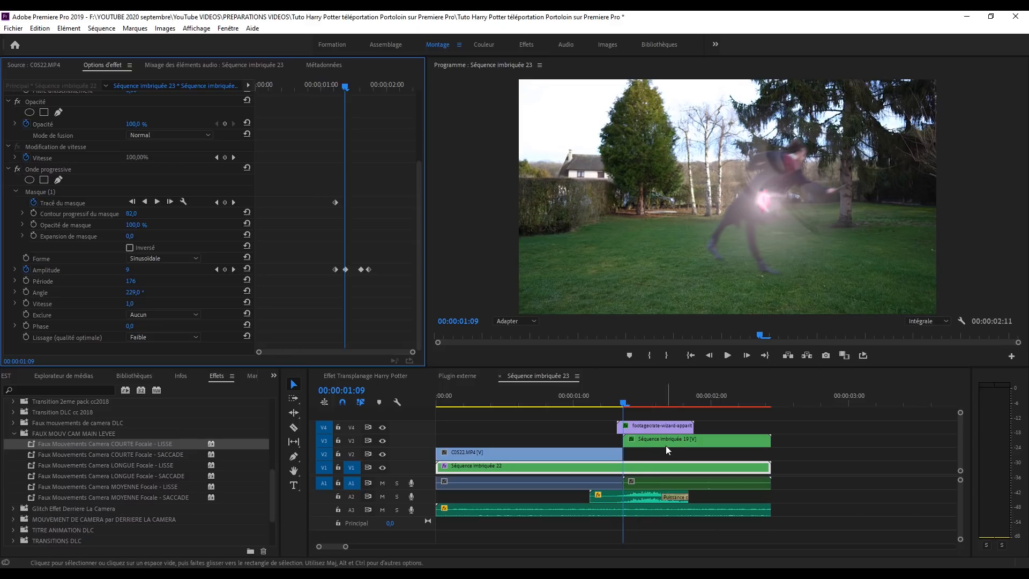
Select the footagecrate-wizard-apparition clip, move to 00:00:01:14, and toggle its Couleur Lumetri effect to compare the colours
{"action": "left_click", "coordinate": [644, 423]}
{"action": "key", "text": "shift+Right"}
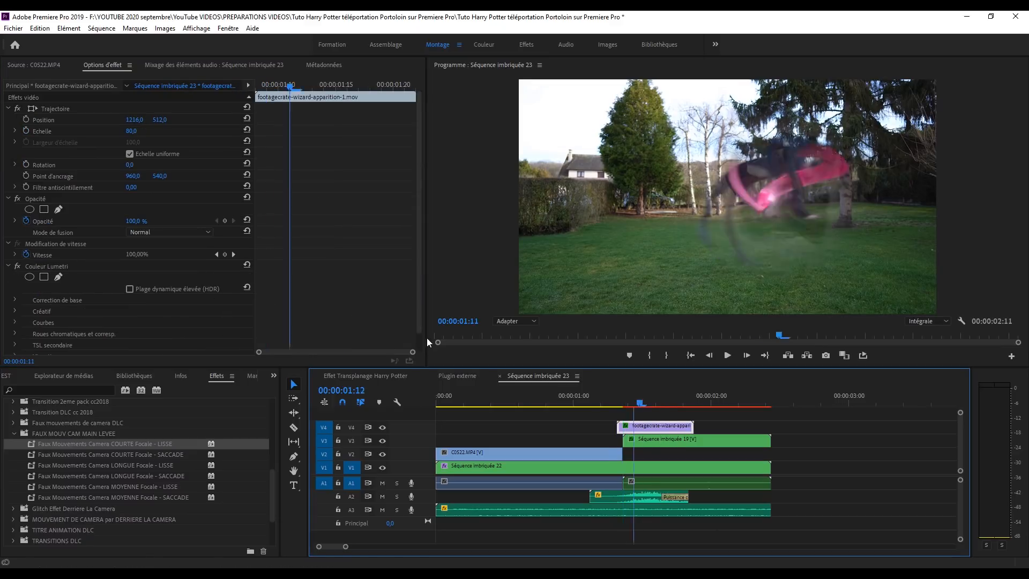
{"action": "left_click", "coordinate": [20, 270]}
{"action": "left_click", "coordinate": [20, 270]}
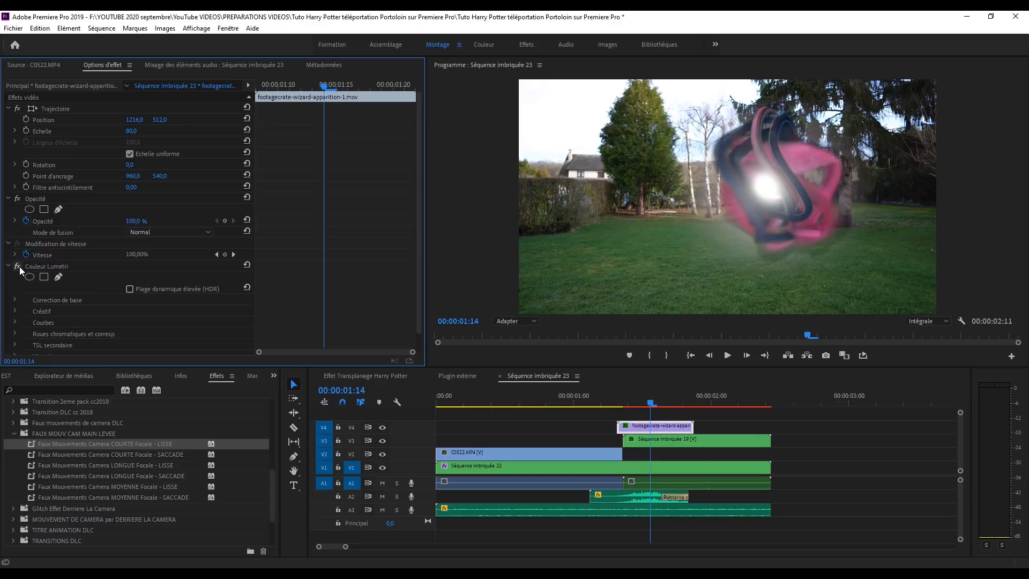
{"action": "left_click", "coordinate": [20, 270]}
{"action": "left_click", "coordinate": [20, 270]}
{"action": "left_click", "coordinate": [20, 270]}
{"action": "left_click", "coordinate": [19, 271]}
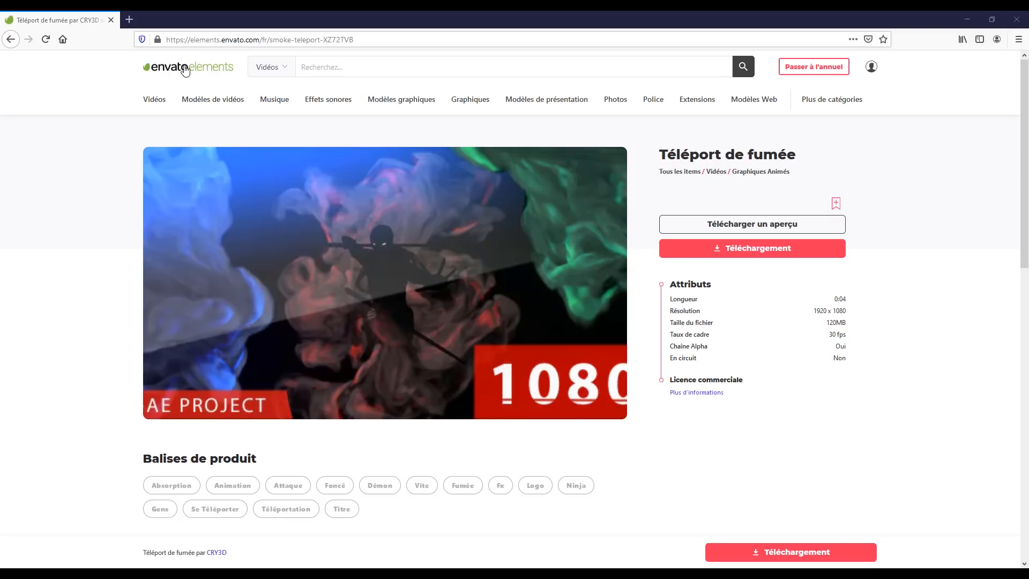
Switch to Envato Elements in the browser, play the Téléport de fumée preview and skip forward through it
{"action": "left_click", "coordinate": [154, 409]}
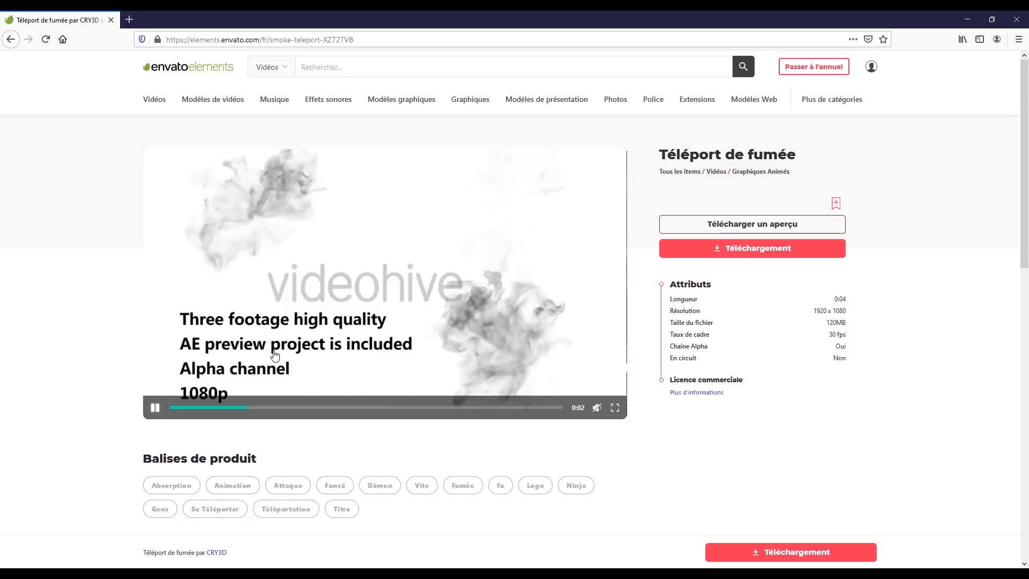
{"action": "left_click_drag", "start_coordinate": [281, 410], "coordinate": [430, 416]}
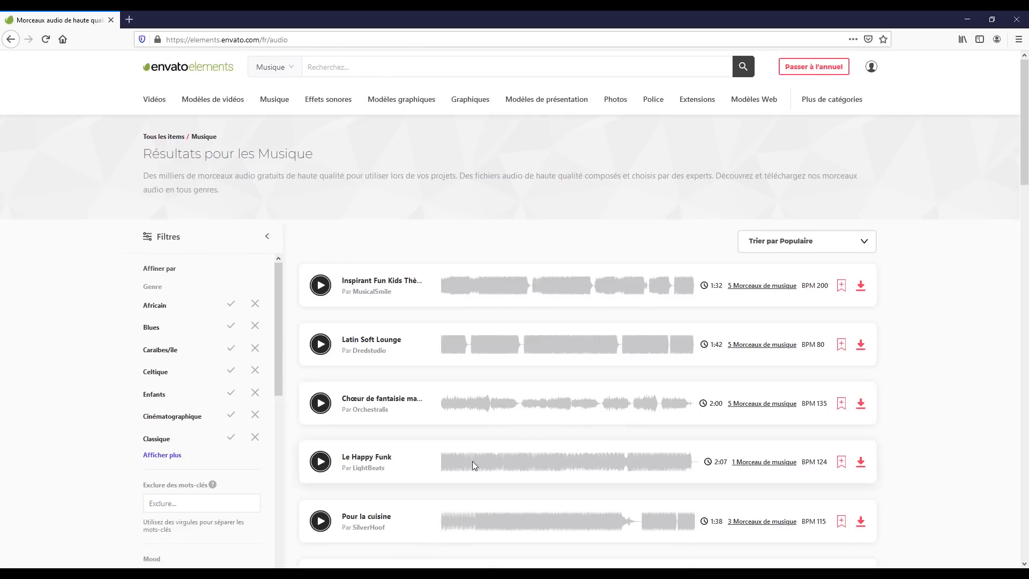
Browse the popular music results on Envato Elements, and open the Effets sonores category
{"action": "scroll", "coordinate": [471, 461], "scroll_direction": "down", "scroll_amount": 8}
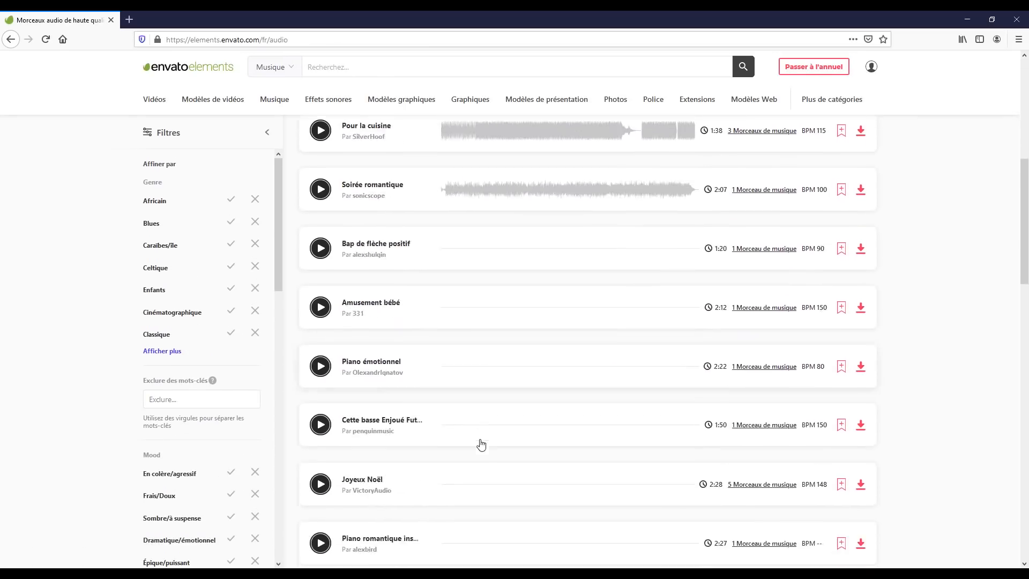
{"action": "scroll", "coordinate": [495, 423], "scroll_direction": "up", "scroll_amount": 8}
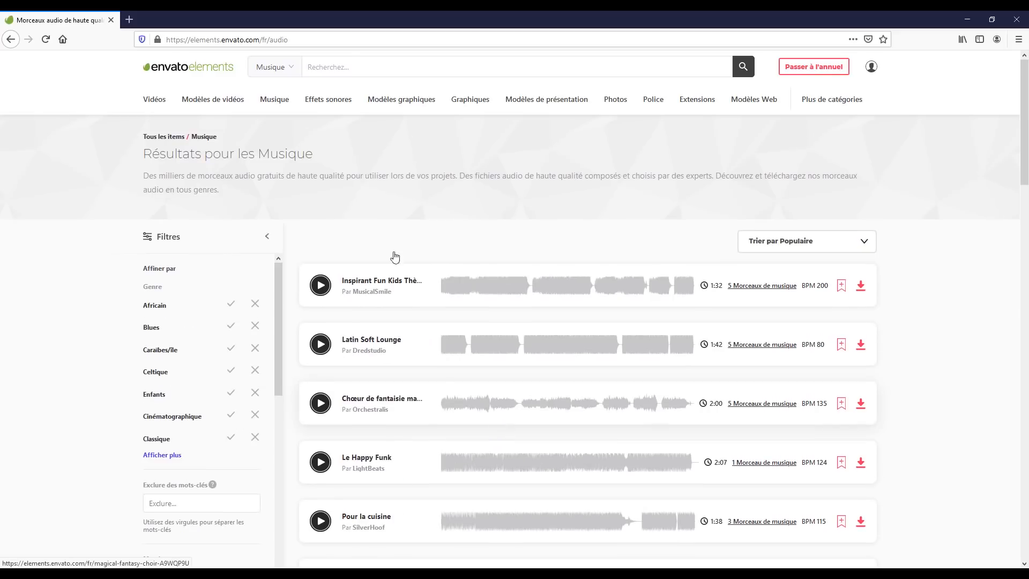
{"action": "left_click", "coordinate": [320, 102]}
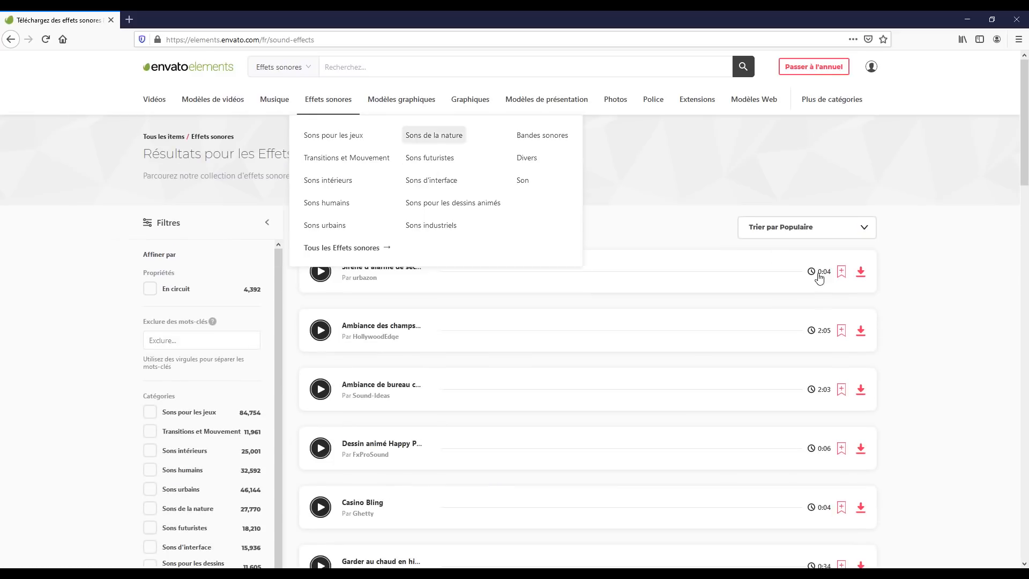